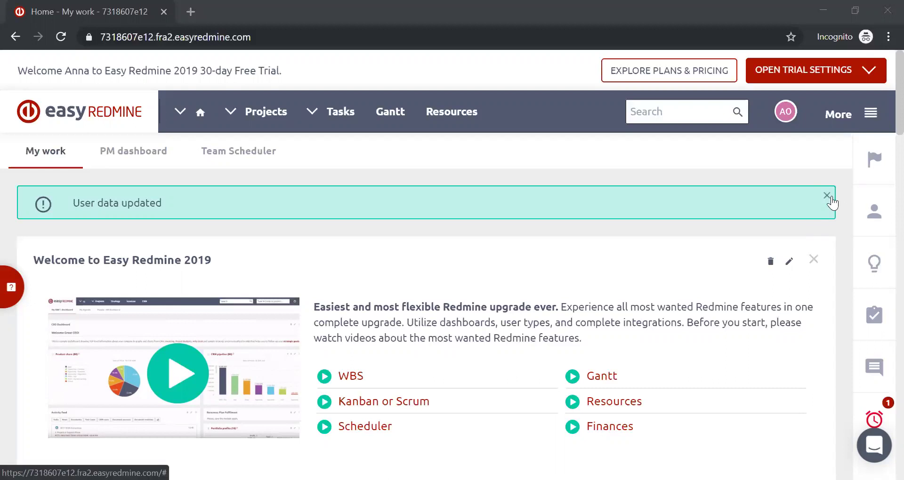
- Dismiss the user data notice and open the global Resource management module
{"action": "left_click", "coordinate": [827, 196]}
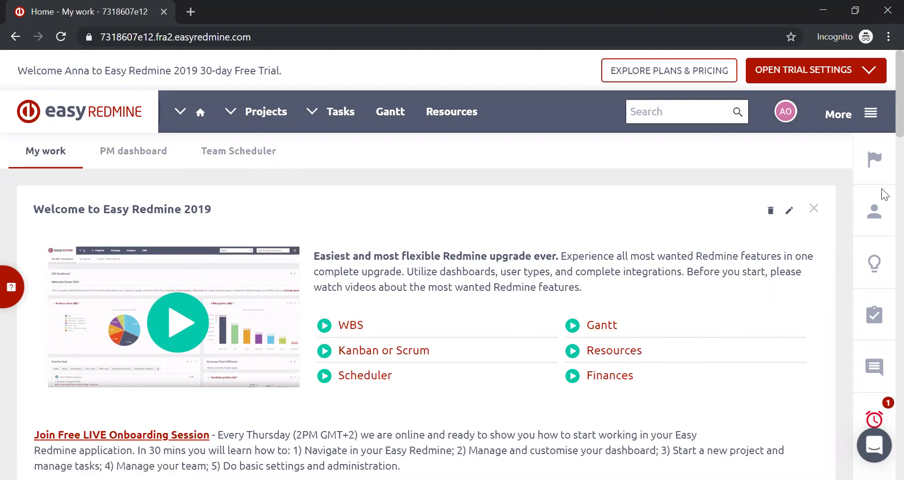
{"action": "left_click", "coordinate": [879, 117]}
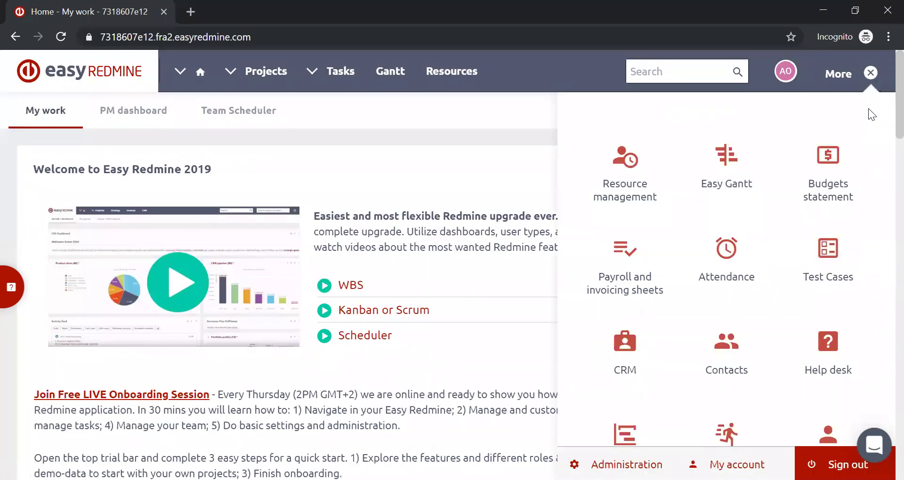
{"action": "left_click", "coordinate": [627, 193]}
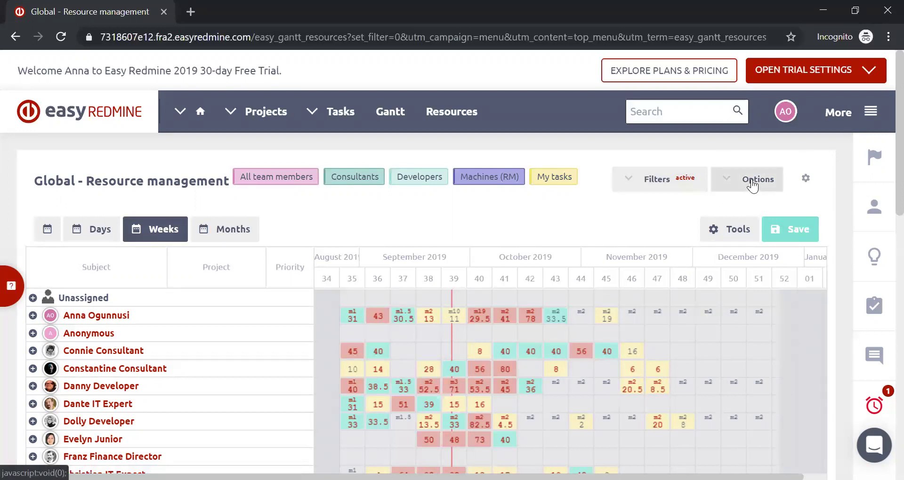
- Open the resource view's column options and add the Assignee column to the selected columns
{"action": "left_click", "coordinate": [752, 185]}
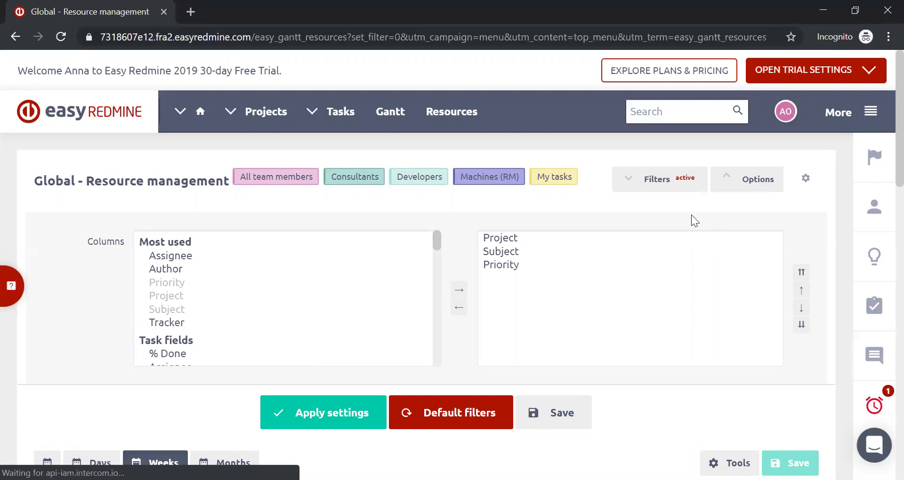
{"action": "scroll", "coordinate": [694, 220], "scroll_direction": "down", "scroll_amount": 3}
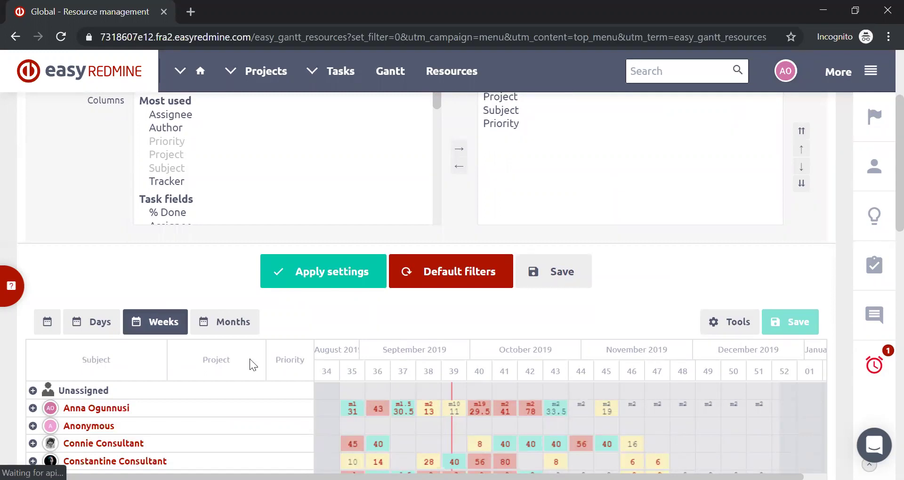
{"action": "scroll", "coordinate": [677, 294], "scroll_direction": "up", "scroll_amount": 2}
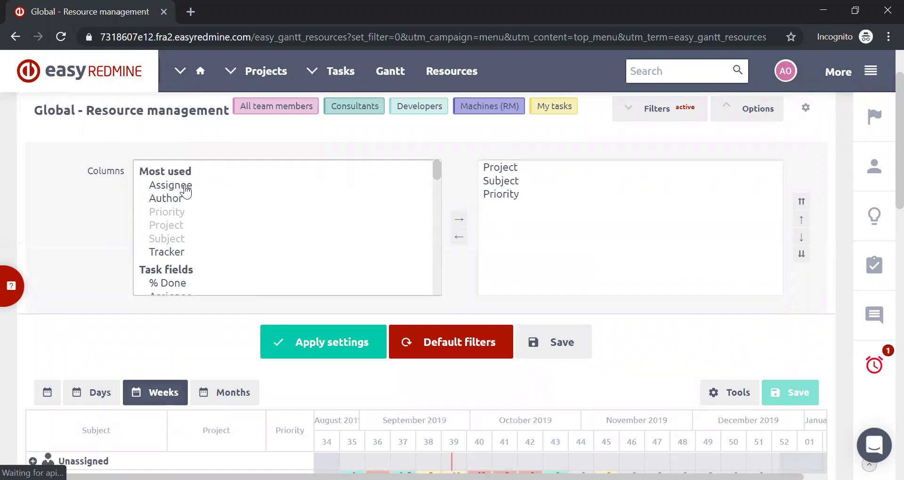
{"action": "left_click", "coordinate": [185, 187]}
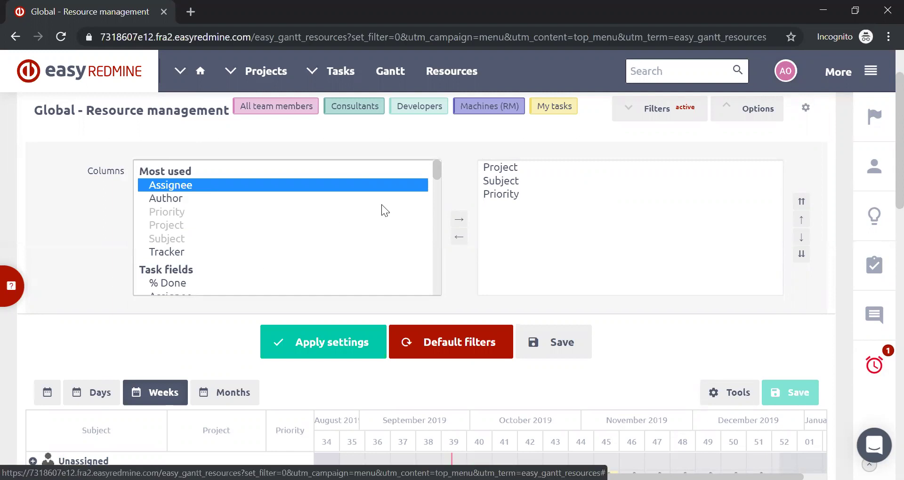
{"action": "left_click", "coordinate": [464, 225]}
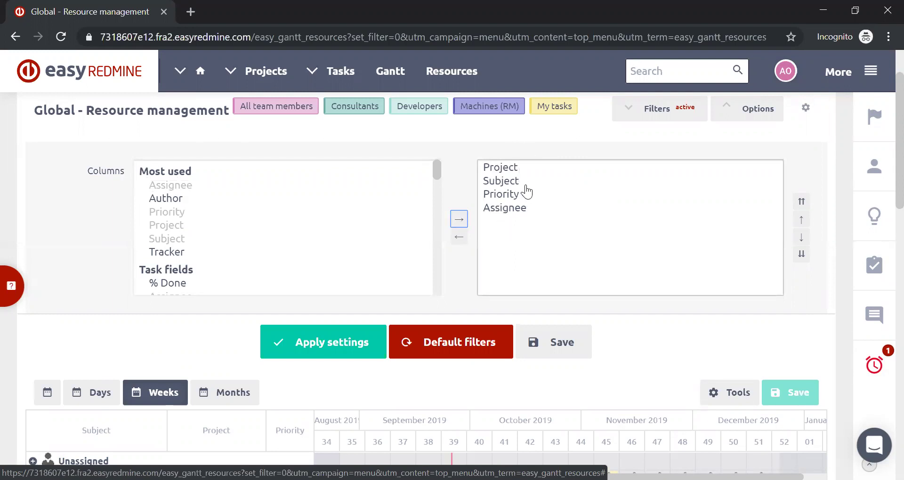
{"action": "scroll", "coordinate": [513, 203], "scroll_direction": "down", "scroll_amount": 2}
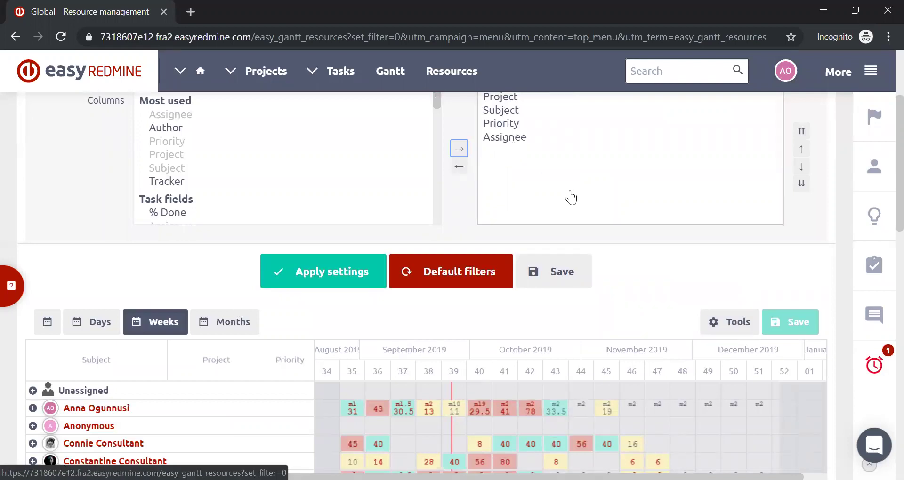
{"action": "scroll", "coordinate": [569, 196], "scroll_direction": "up", "scroll_amount": 2}
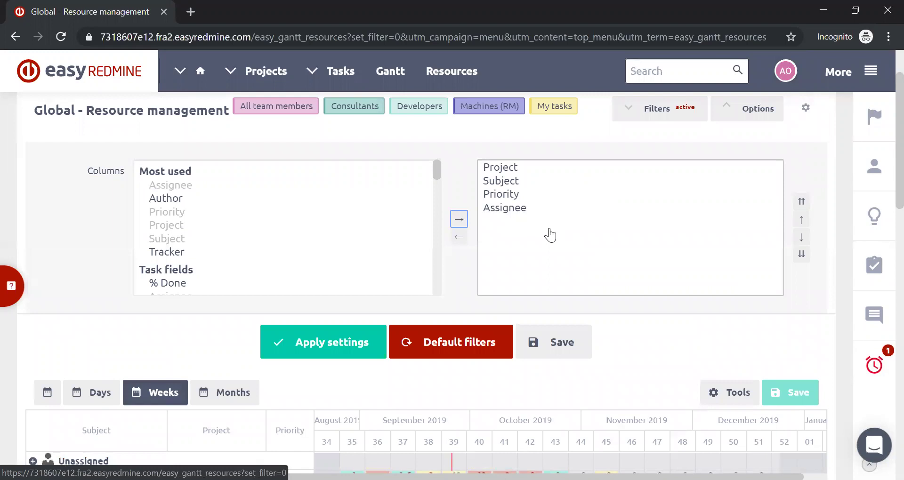
- Move the Assignee column to first place among the selected columns
{"action": "left_click", "coordinate": [514, 172]}
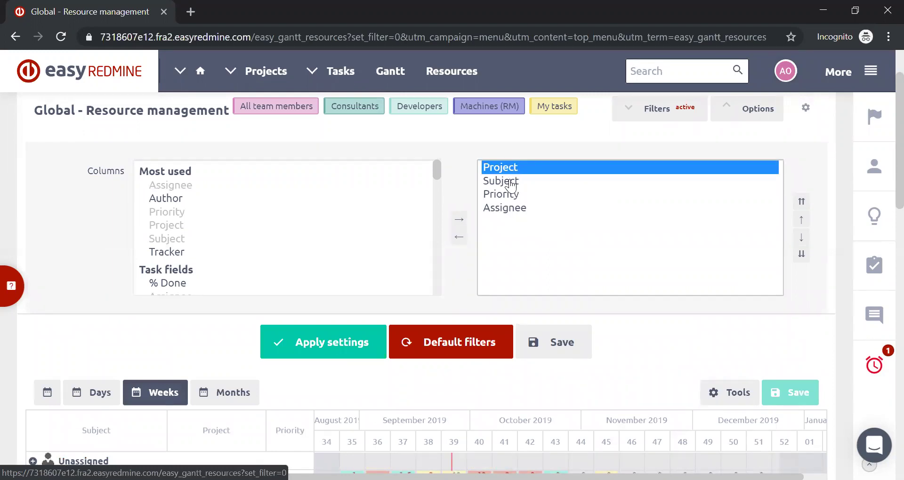
{"action": "left_click", "coordinate": [508, 200]}
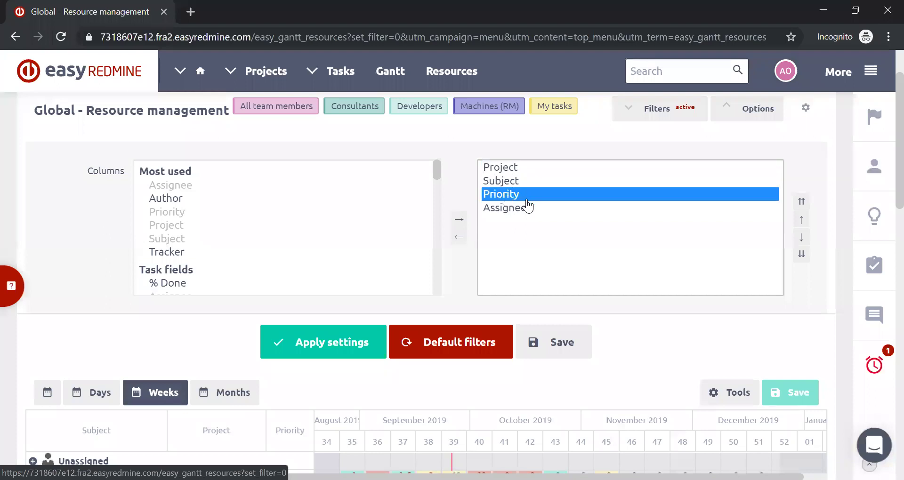
{"action": "left_click", "coordinate": [516, 210]}
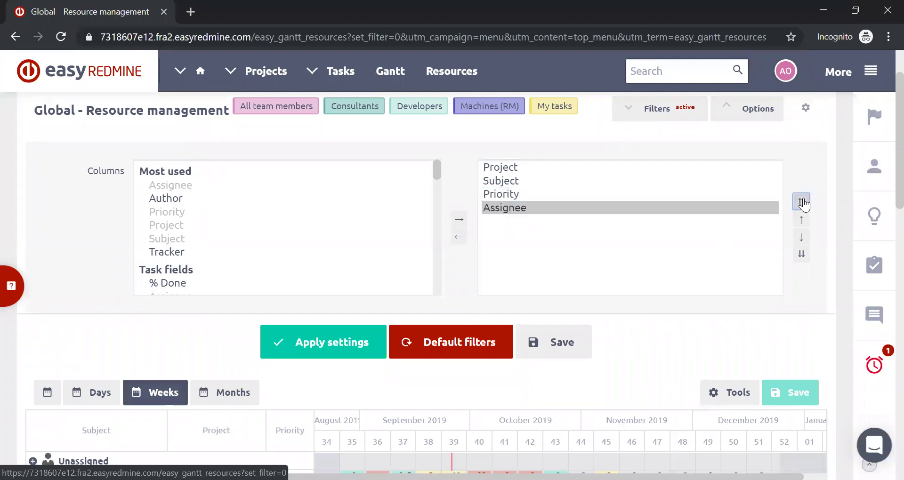
{"action": "left_click", "coordinate": [801, 202]}
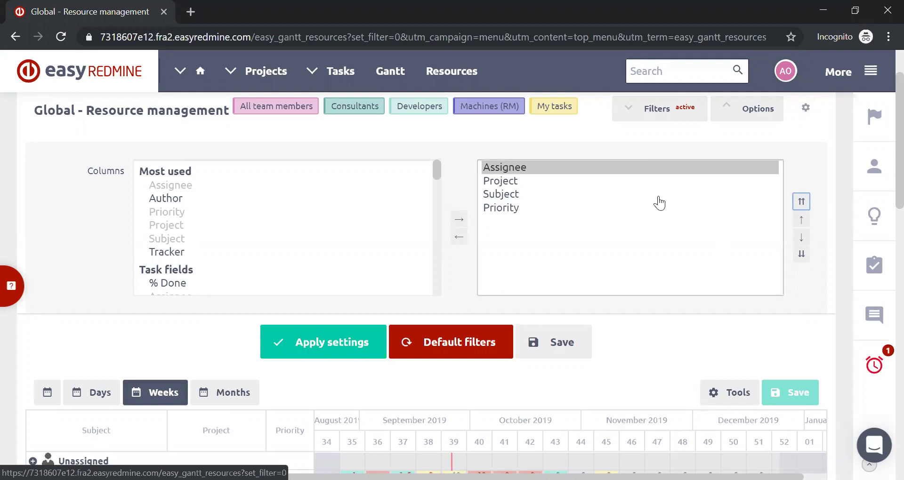
- Try the ordering controls on the Project column: move it down, to the end and back to first place
{"action": "left_click", "coordinate": [655, 183]}
{"action": "left_click", "coordinate": [800, 238]}
{"action": "left_click", "coordinate": [800, 254]}
{"action": "left_click", "coordinate": [801, 201]}
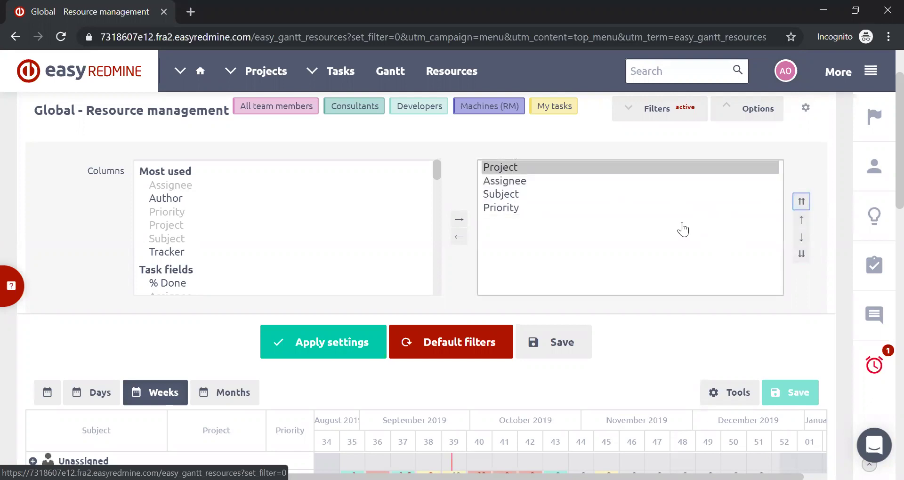
- Remove the Assignee column from the selected columns and apply the settings to the resource view
{"action": "scroll", "coordinate": [643, 225], "scroll_direction": "down", "scroll_amount": 2}
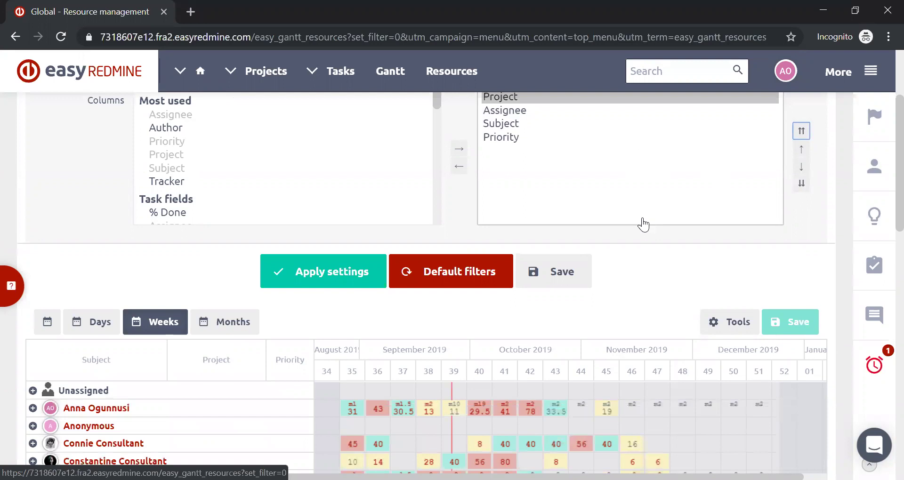
{"action": "left_click", "coordinate": [358, 282]}
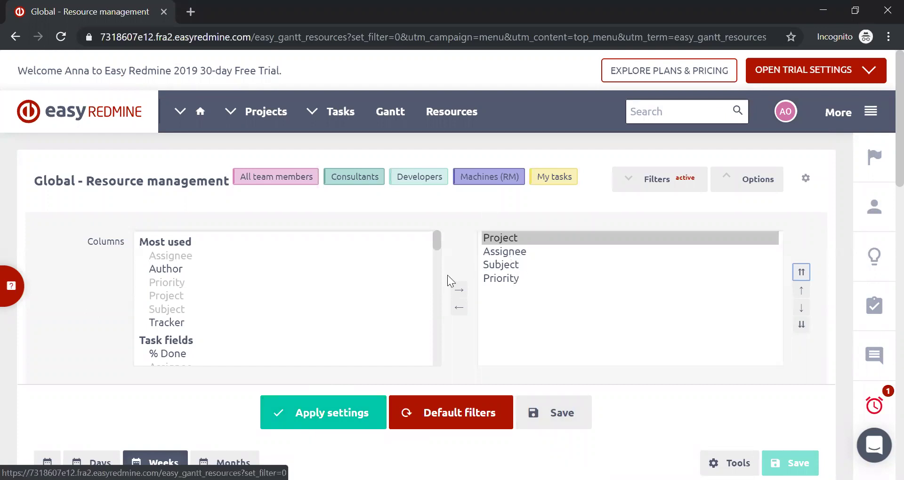
{"action": "scroll", "coordinate": [423, 301], "scroll_direction": "down", "scroll_amount": 3}
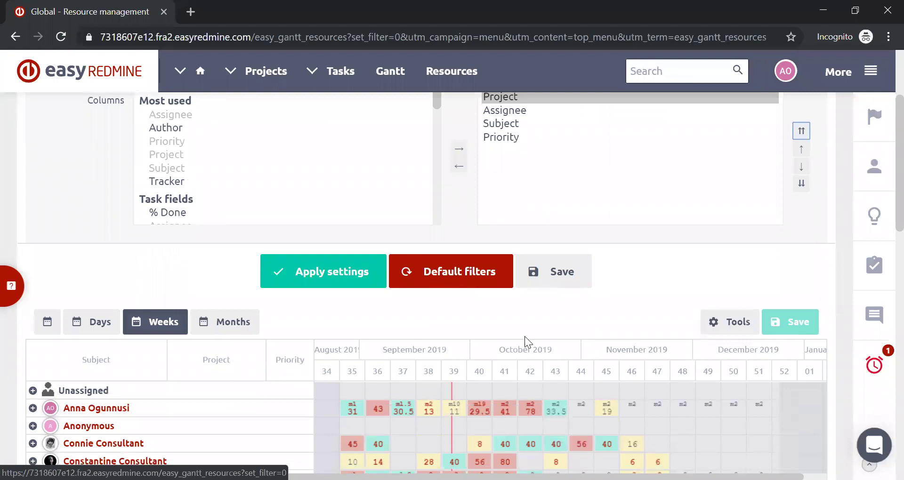
{"action": "scroll", "coordinate": [525, 336], "scroll_direction": "up", "scroll_amount": 3}
{"action": "left_click", "coordinate": [515, 254]}
{"action": "left_click", "coordinate": [459, 309]}
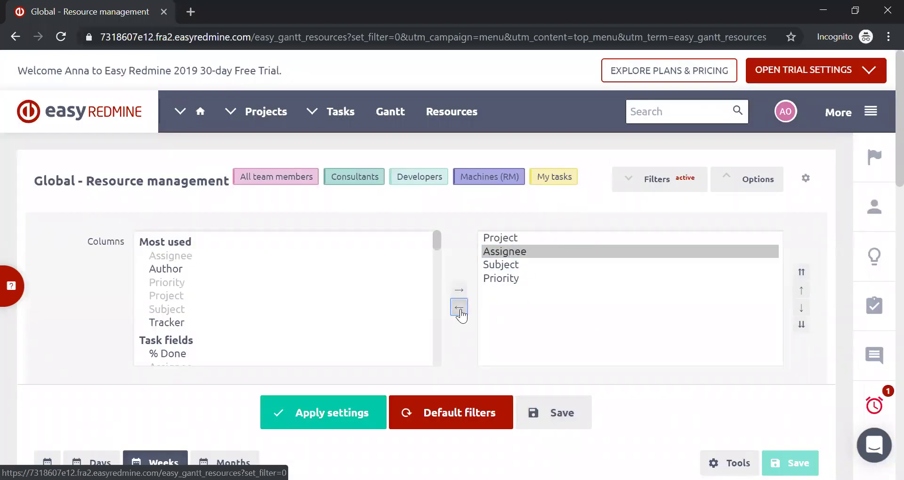
{"action": "left_click", "coordinate": [333, 414]}
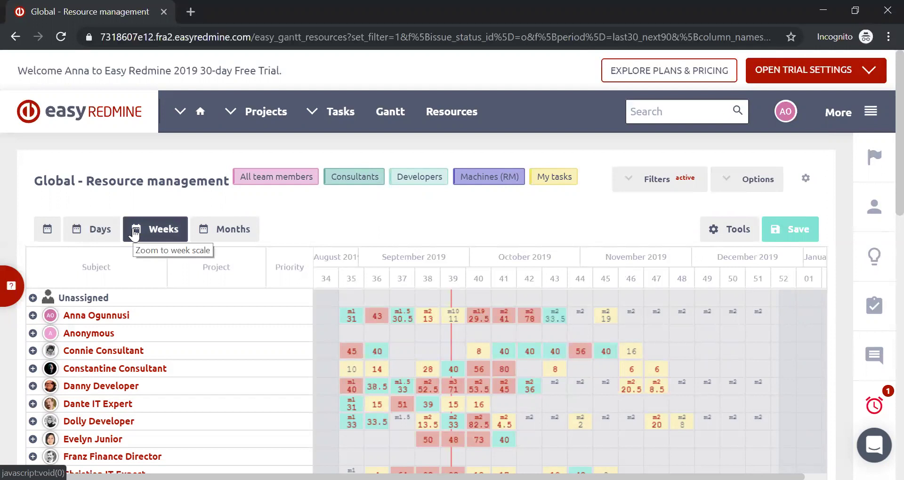
- View the resource plan at day, week and month scale, finishing on the week scale
{"action": "left_click", "coordinate": [101, 234]}
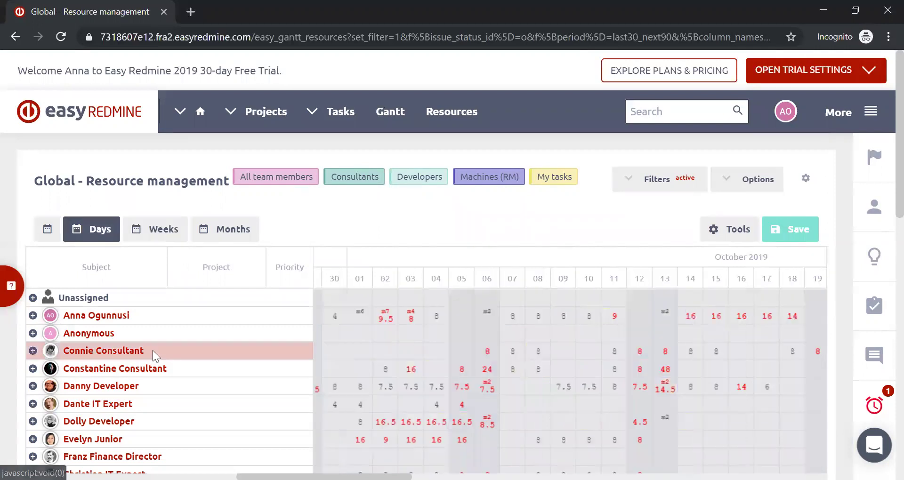
{"action": "left_click", "coordinate": [143, 231]}
{"action": "left_click", "coordinate": [222, 230]}
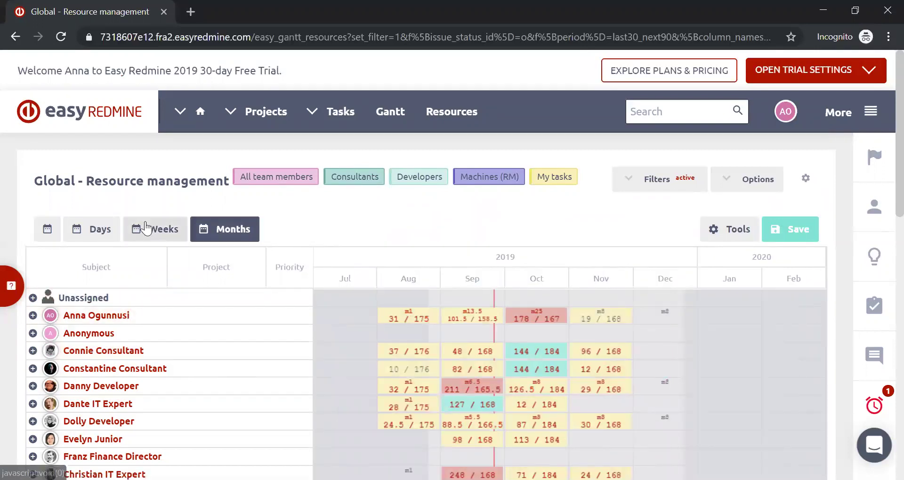
{"action": "left_click", "coordinate": [153, 230]}
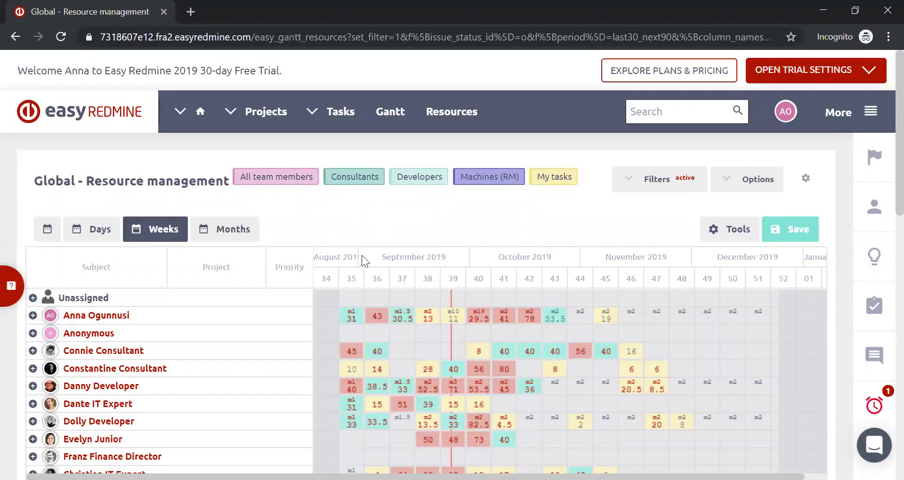
{"action": "scroll", "coordinate": [365, 250], "scroll_direction": "down", "scroll_amount": 2}
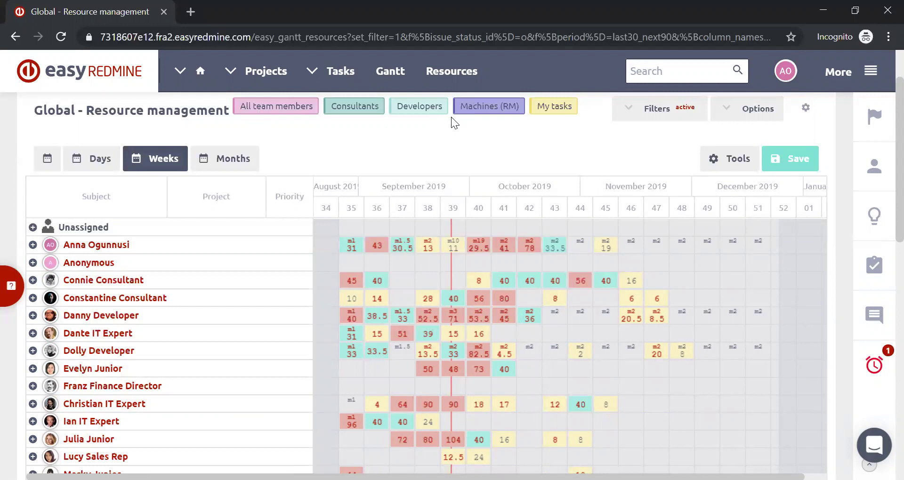
- Open Administration in a new browser tab and switch to it
{"action": "left_click", "coordinate": [870, 72]}
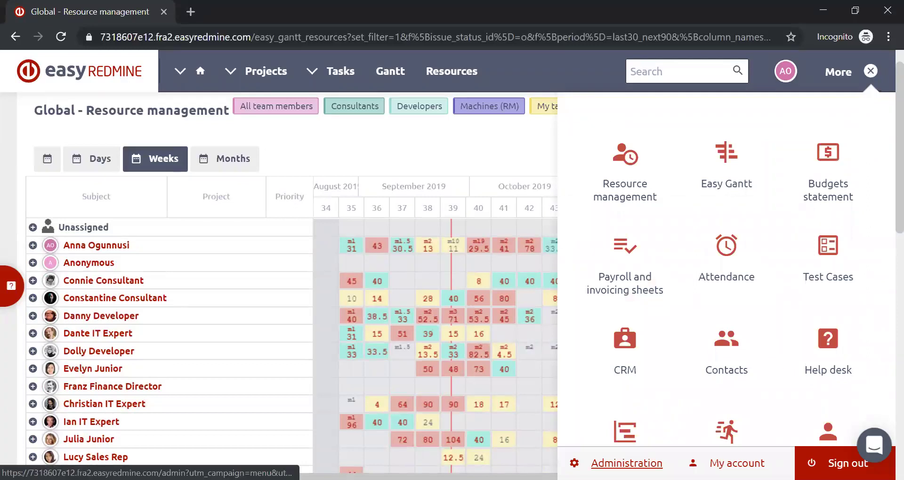
{"action": "right_click", "coordinate": [653, 463]}
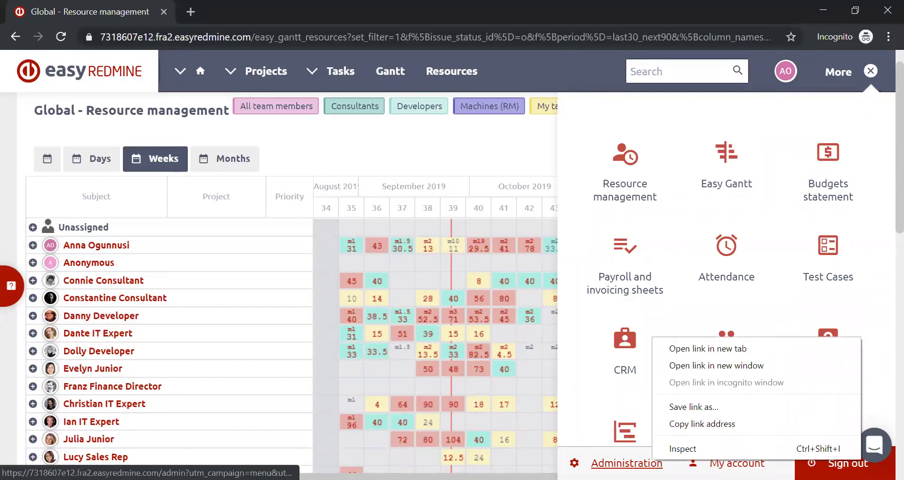
{"action": "left_click", "coordinate": [718, 351]}
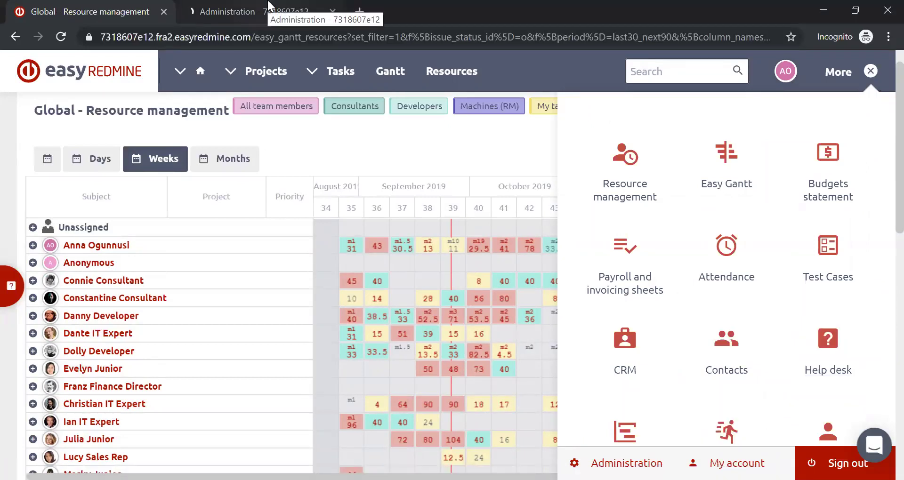
{"action": "left_click", "coordinate": [269, 7]}
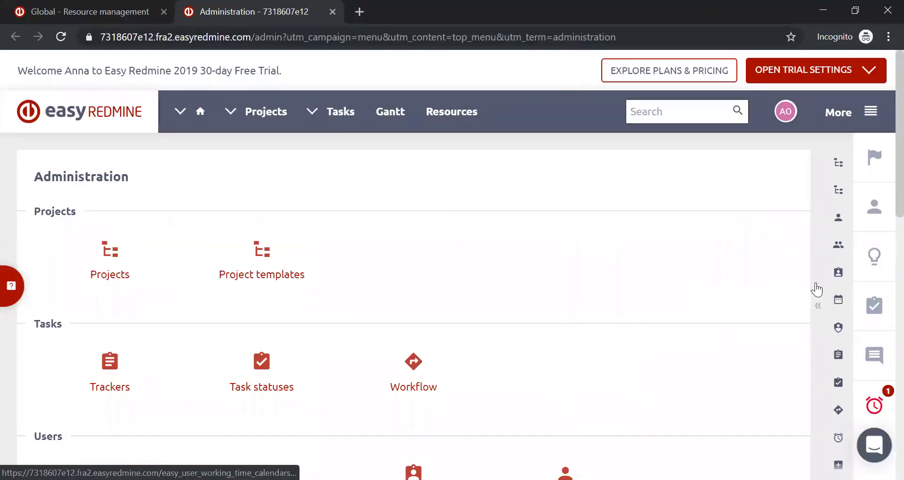
- Expand the administration menu and open the Resource management section of Filter settings
{"action": "left_click", "coordinate": [818, 307]}
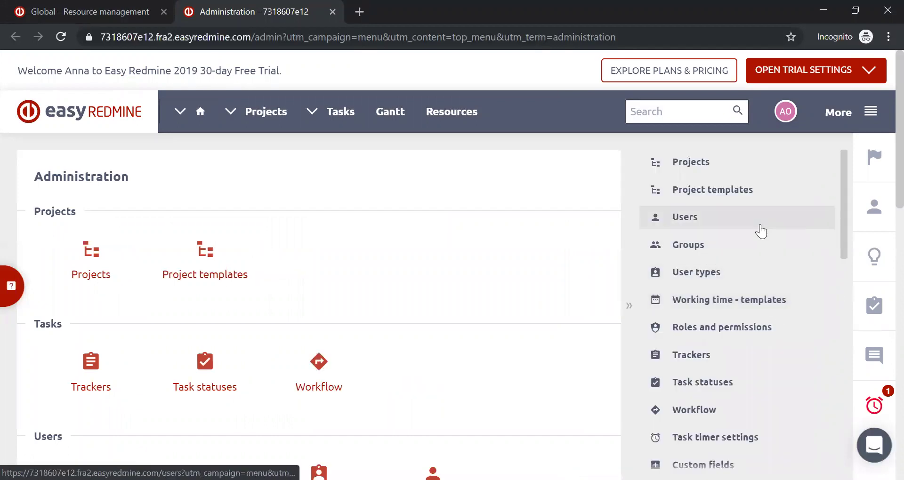
{"action": "scroll", "coordinate": [761, 231], "scroll_direction": "down", "scroll_amount": 5}
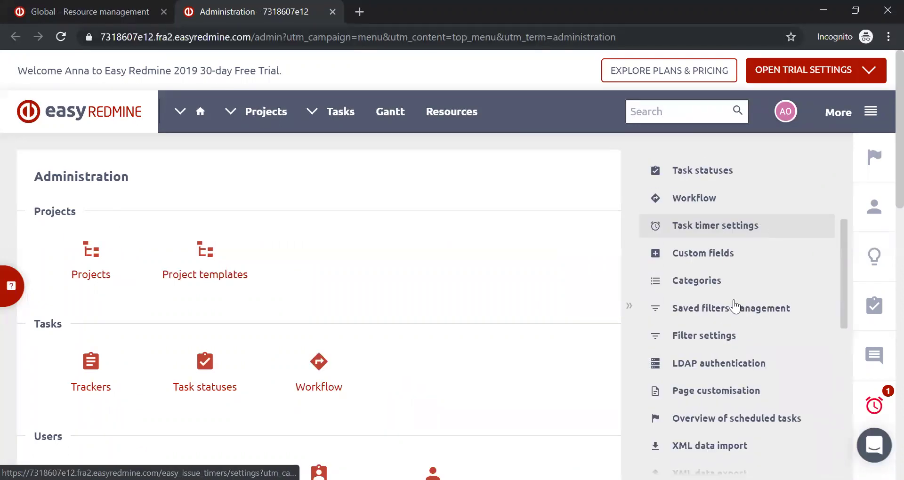
{"action": "left_click", "coordinate": [721, 337]}
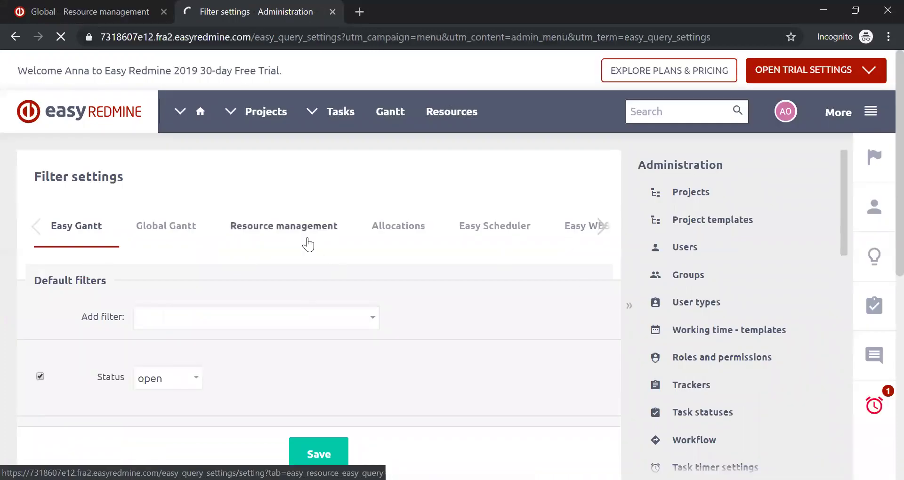
{"action": "left_click", "coordinate": [295, 234]}
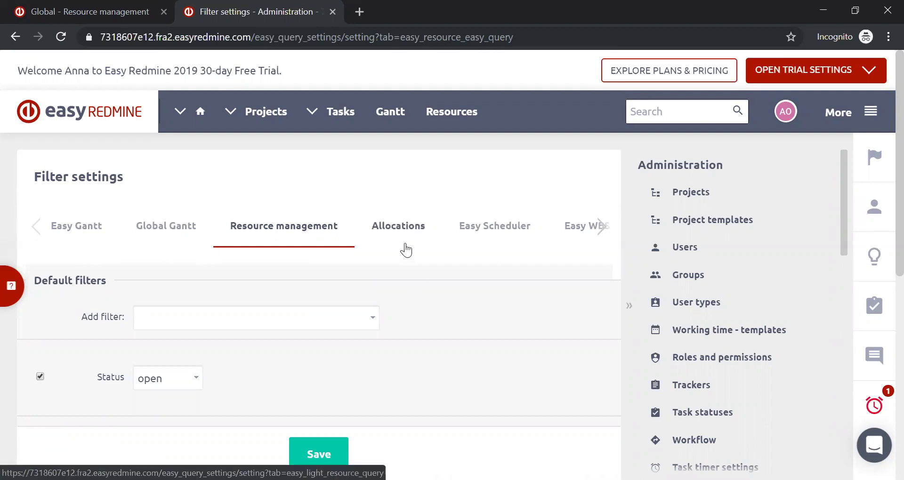
- Review the default filters, default columns and display options for Resource management
{"action": "scroll", "coordinate": [405, 243], "scroll_direction": "down", "scroll_amount": 5}
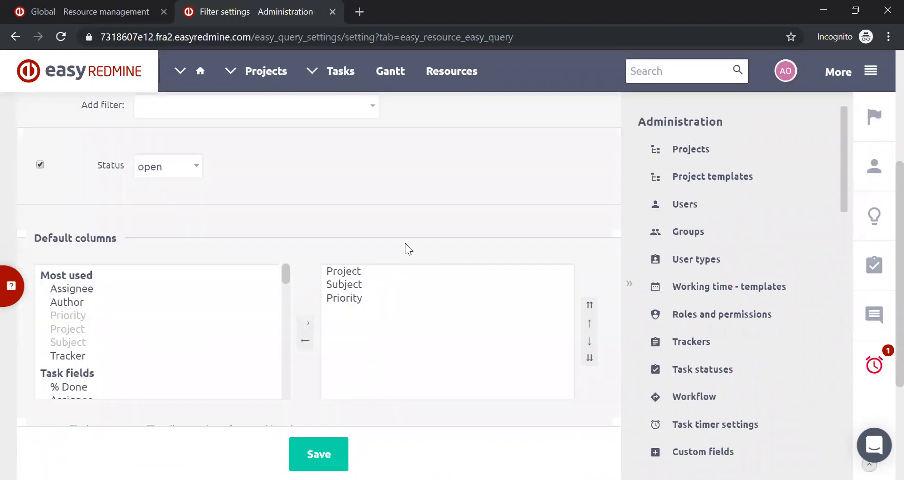
{"action": "scroll", "coordinate": [299, 192], "scroll_direction": "down", "scroll_amount": 4}
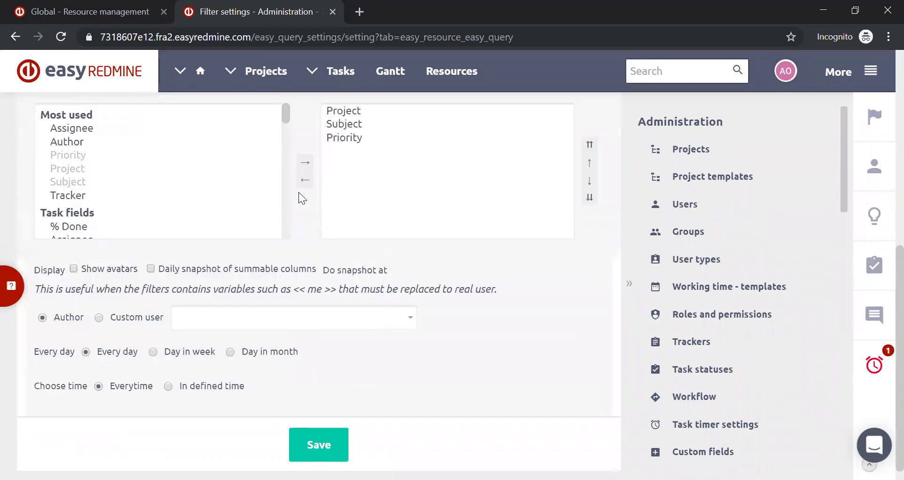
{"action": "scroll", "coordinate": [463, 336], "scroll_direction": "up", "scroll_amount": 5}
{"action": "scroll", "coordinate": [463, 336], "scroll_direction": "up", "scroll_amount": 3}
{"action": "scroll", "coordinate": [463, 336], "scroll_direction": "down", "scroll_amount": 7}
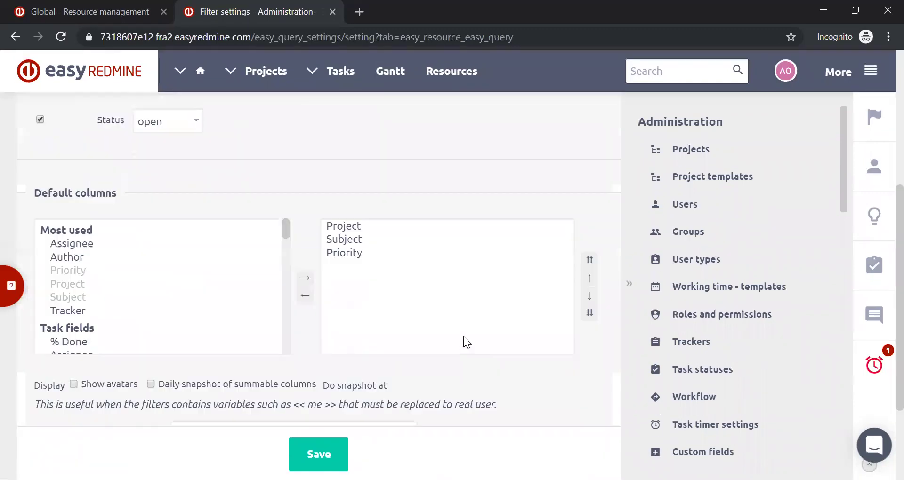
- Check the main module menu from the Resource management page, close it and return to the Filter settings page
{"action": "scroll", "coordinate": [463, 336], "scroll_direction": "up", "scroll_amount": 5}
{"action": "scroll", "coordinate": [463, 336], "scroll_direction": "down", "scroll_amount": 5}
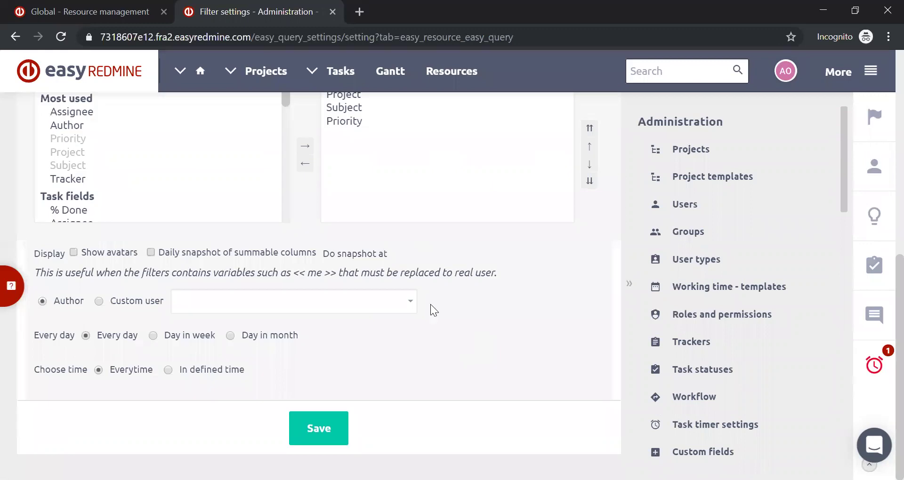
{"action": "left_click", "coordinate": [52, 5]}
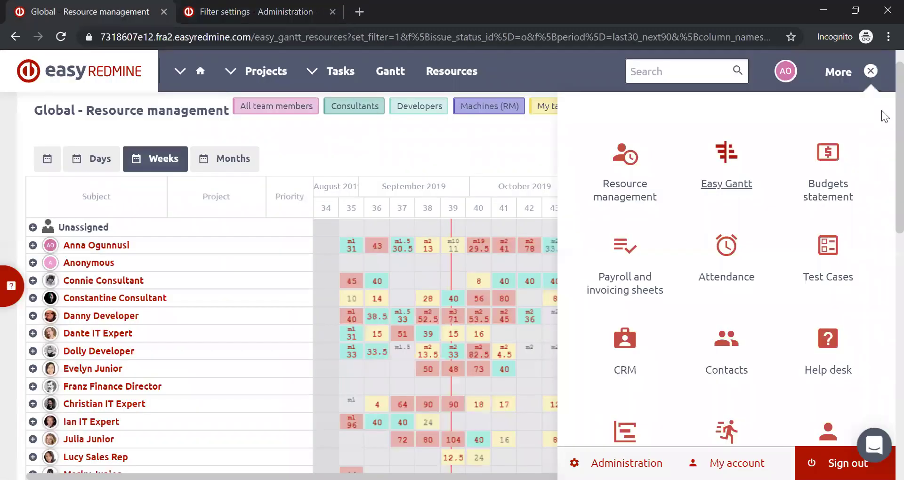
{"action": "left_click", "coordinate": [871, 71]}
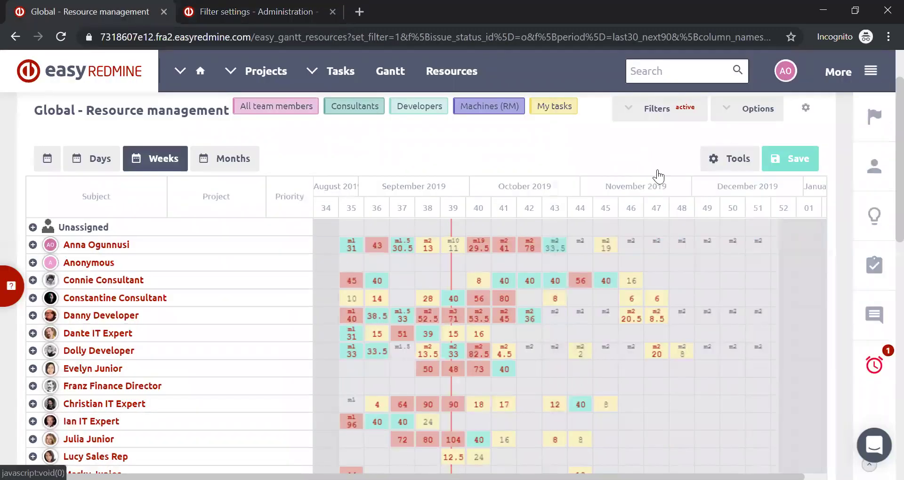
{"action": "left_click", "coordinate": [871, 70]}
{"action": "left_click", "coordinate": [874, 70]}
{"action": "left_click", "coordinate": [264, 11]}
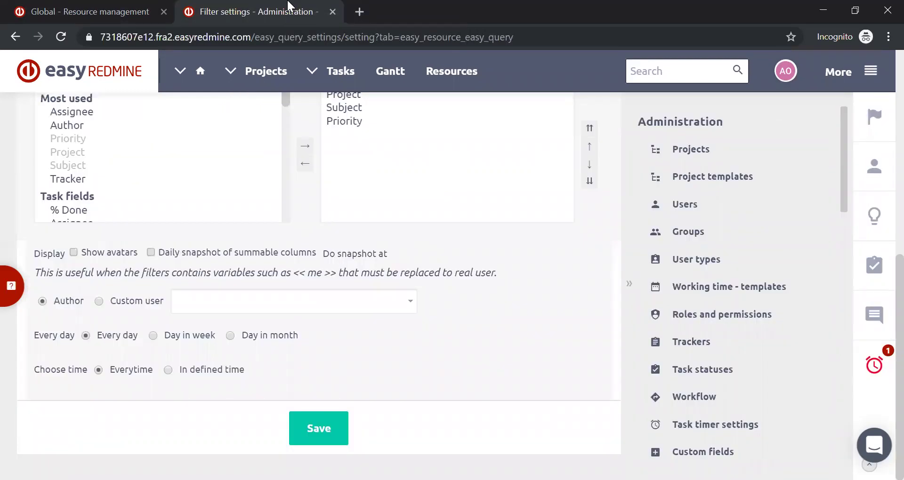
- Recheck the default Status filter, default columns and snapshot options in the Resource management filter settings
{"action": "scroll", "coordinate": [280, 343], "scroll_direction": "up", "scroll_amount": 4}
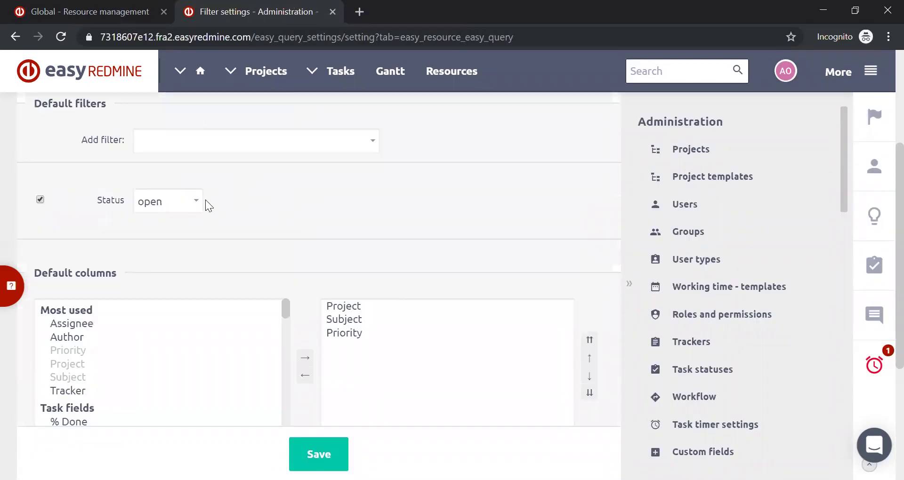
{"action": "scroll", "coordinate": [205, 199], "scroll_direction": "down", "scroll_amount": 1}
{"action": "scroll", "coordinate": [224, 204], "scroll_direction": "up", "scroll_amount": 3}
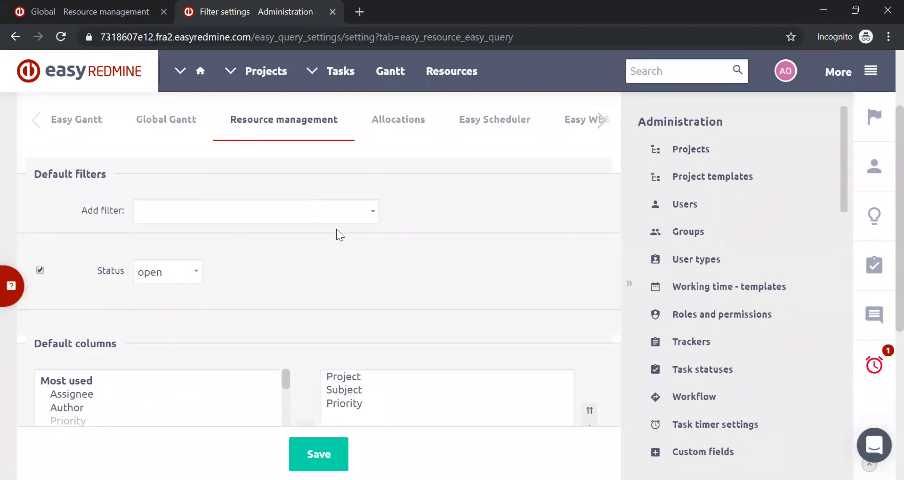
{"action": "scroll", "coordinate": [336, 229], "scroll_direction": "down", "scroll_amount": 4}
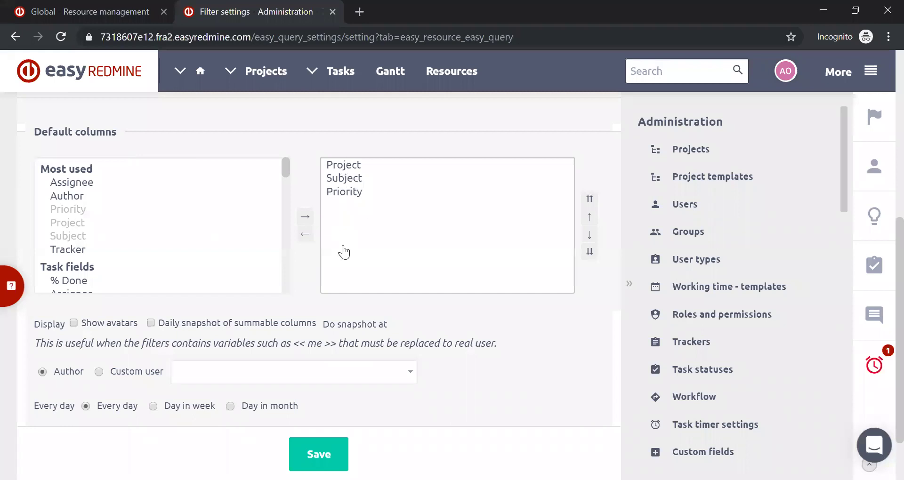
{"action": "scroll", "coordinate": [306, 288], "scroll_direction": "down", "scroll_amount": 1}
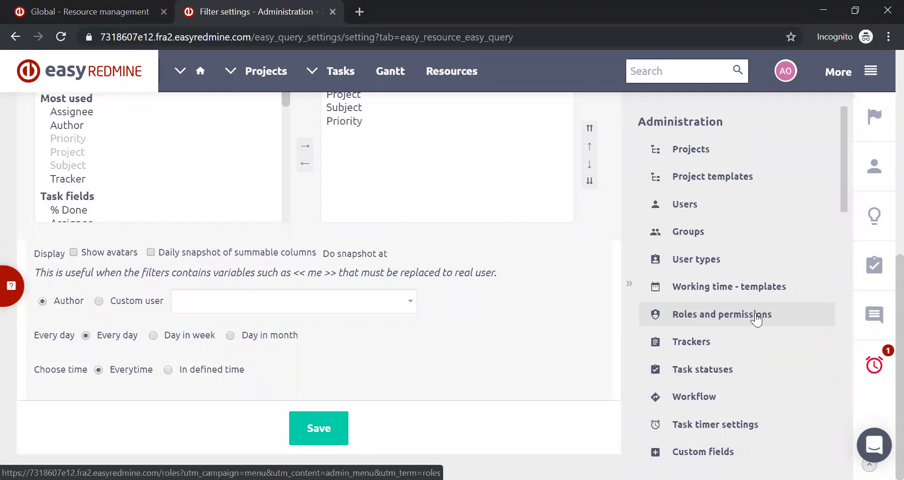
- Open Roles and permissions in Administration and look through the list of roles
{"action": "left_click", "coordinate": [871, 71]}
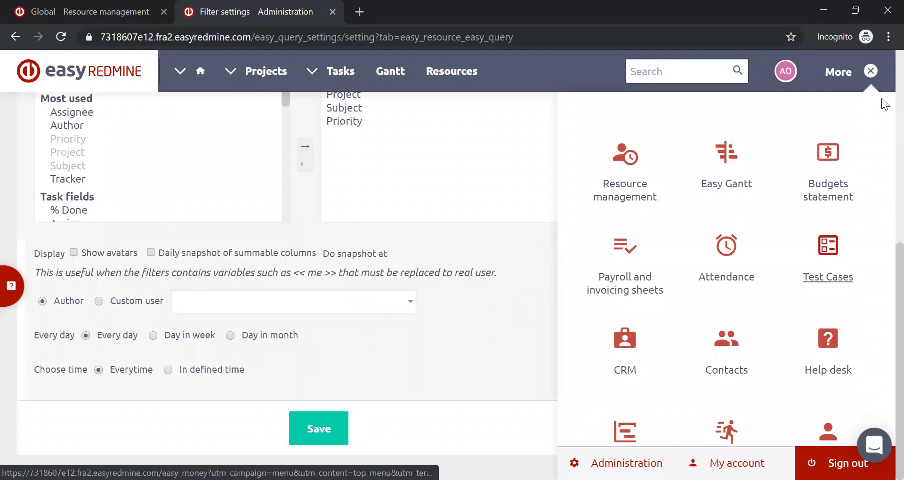
{"action": "left_click", "coordinate": [870, 72]}
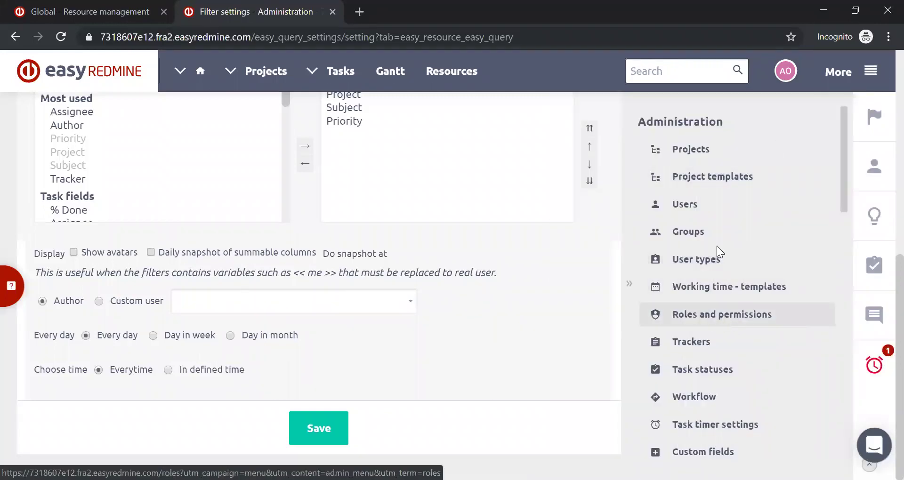
{"action": "left_click", "coordinate": [729, 323]}
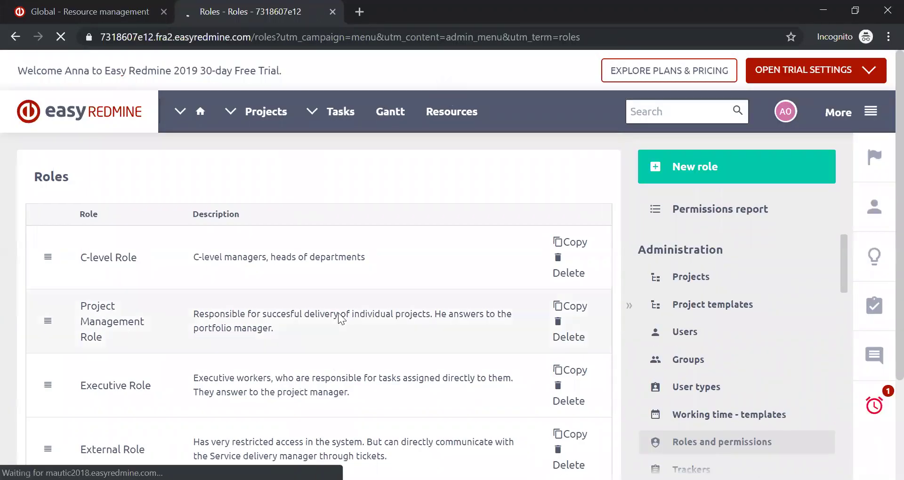
{"action": "scroll", "coordinate": [126, 181], "scroll_direction": "down", "scroll_amount": 1}
{"action": "scroll", "coordinate": [127, 181], "scroll_direction": "down", "scroll_amount": 2}
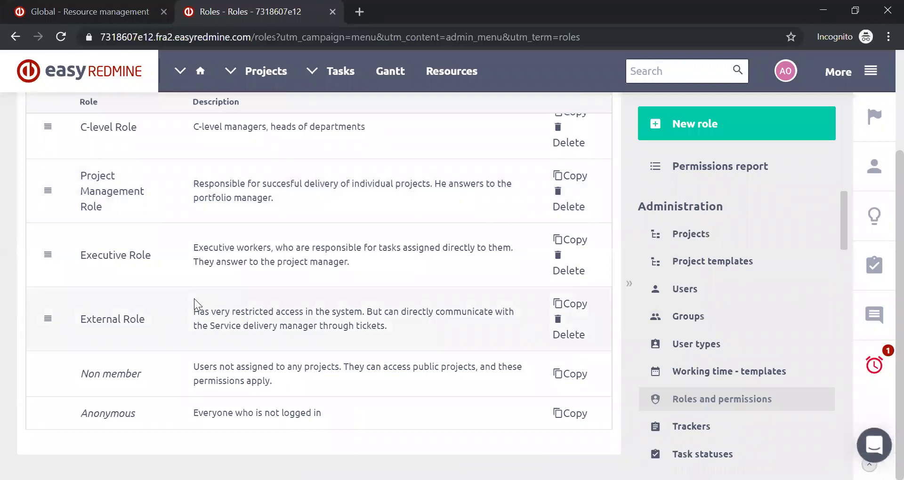
{"action": "scroll", "coordinate": [192, 296], "scroll_direction": "up", "scroll_amount": 1}
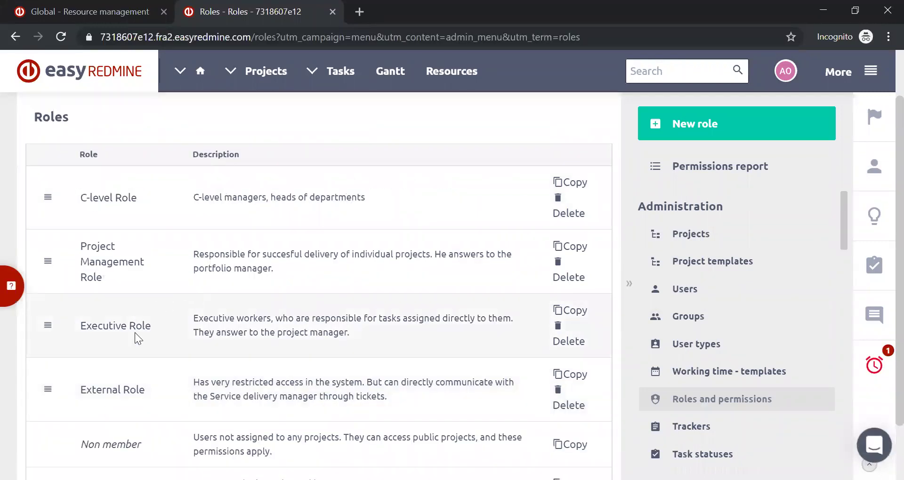
- Open the Project Management Role and examine its global permissions for Easy Gantt & Resource Management & Scheduler
{"action": "left_click", "coordinate": [107, 260]}
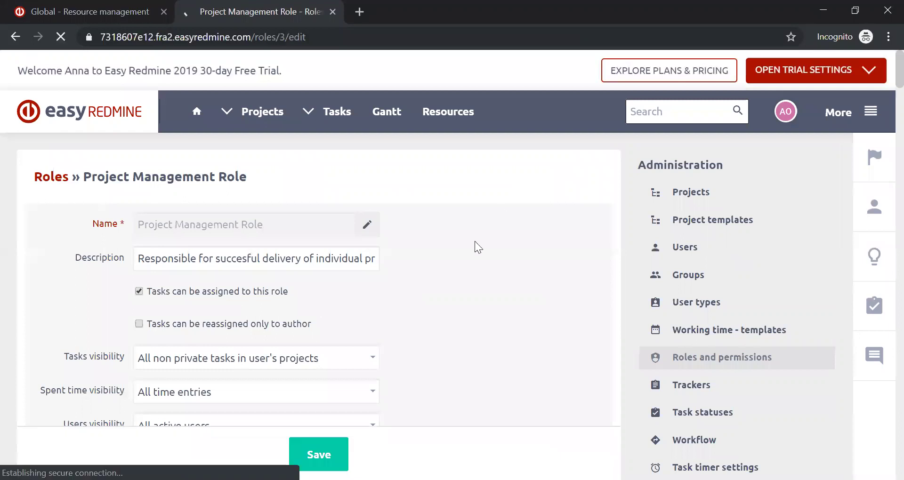
{"action": "scroll", "coordinate": [502, 198], "scroll_direction": "down", "scroll_amount": 4}
{"action": "scroll", "coordinate": [502, 198], "scroll_direction": "down", "scroll_amount": 7}
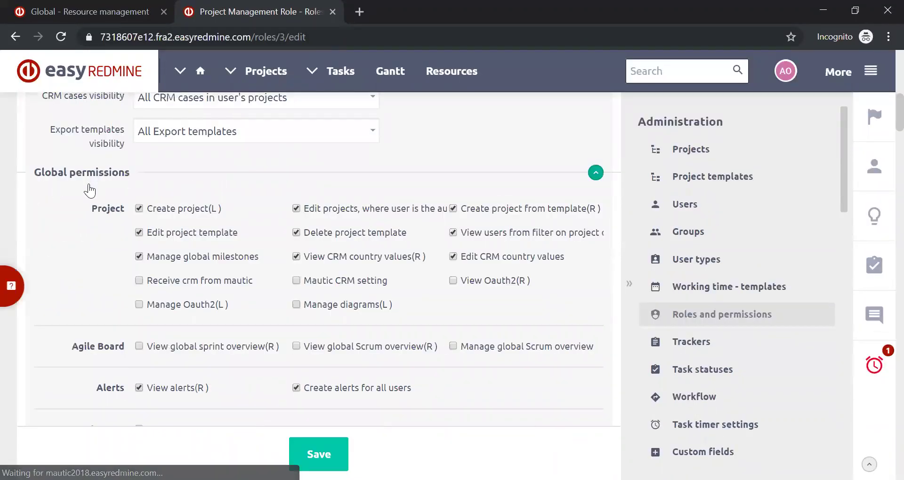
{"action": "scroll", "coordinate": [78, 193], "scroll_direction": "down", "scroll_amount": 4}
{"action": "scroll", "coordinate": [56, 219], "scroll_direction": "down", "scroll_amount": 11}
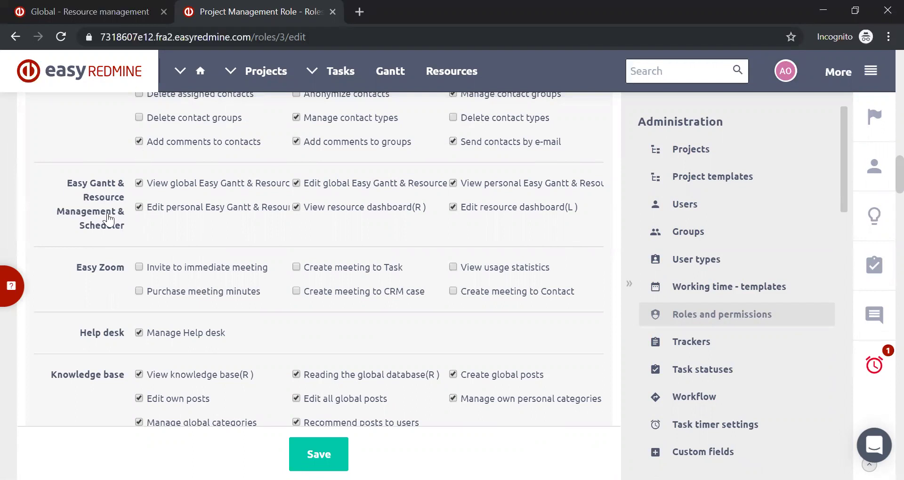
- Examine the role's project permissions, including those for Easy Gantt & Resource Management & Scheduler
{"action": "scroll", "coordinate": [103, 223], "scroll_direction": "down", "scroll_amount": 4}
{"action": "scroll", "coordinate": [108, 213], "scroll_direction": "down", "scroll_amount": 11}
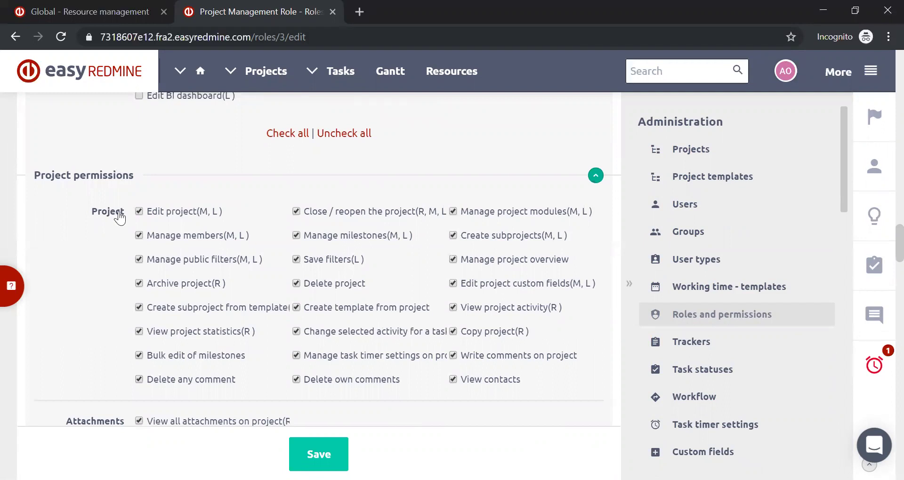
{"action": "scroll", "coordinate": [121, 216], "scroll_direction": "down", "scroll_amount": 11}
{"action": "scroll", "coordinate": [118, 213], "scroll_direction": "down", "scroll_amount": 10}
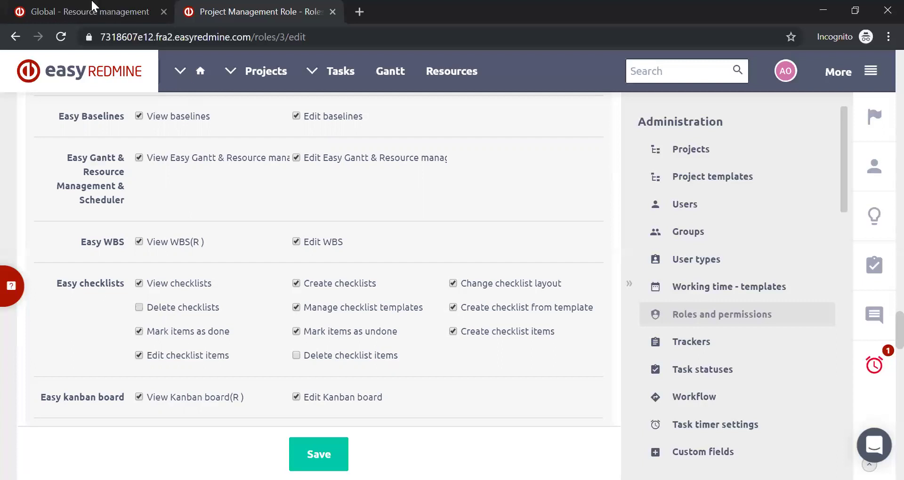
- Return to the Resource management page and review the allocation, user, group and task filters set on the plan
{"action": "left_click", "coordinate": [88, 15]}
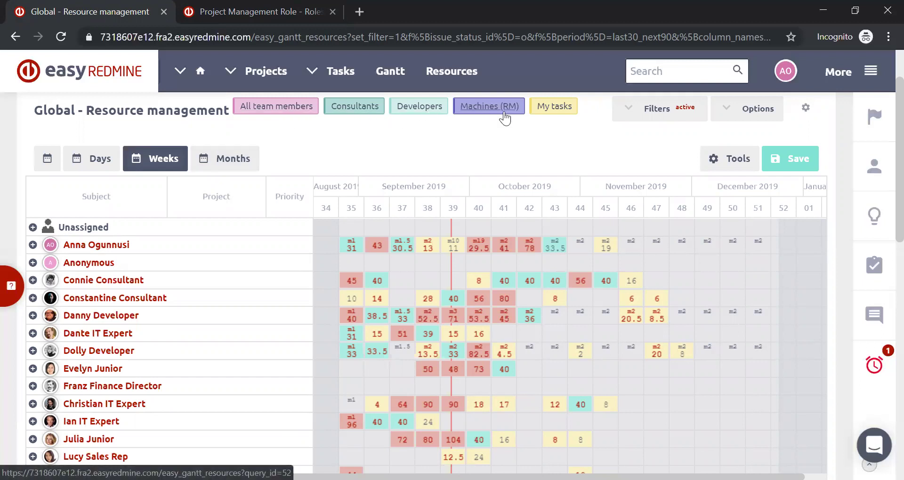
{"action": "left_click", "coordinate": [631, 112]}
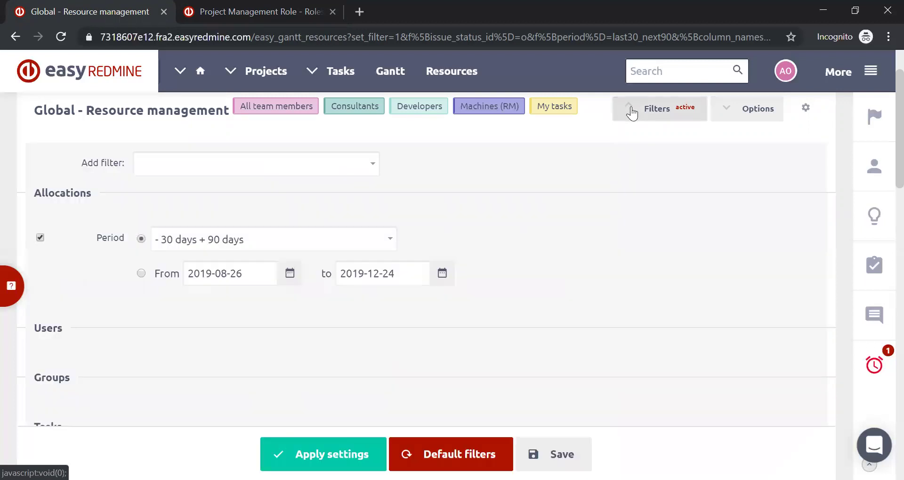
{"action": "scroll", "coordinate": [592, 162], "scroll_direction": "down", "scroll_amount": 5}
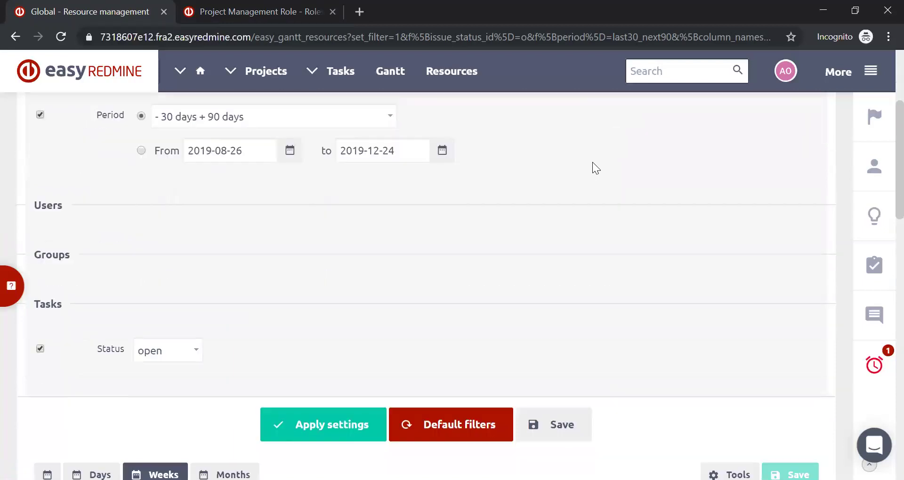
{"action": "scroll", "coordinate": [592, 162], "scroll_direction": "up", "scroll_amount": 8}
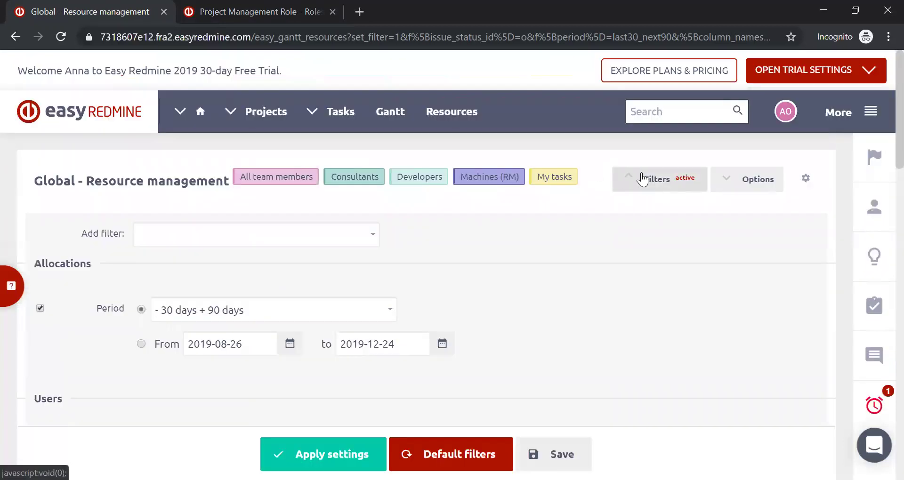
{"action": "scroll", "coordinate": [351, 273], "scroll_direction": "down", "scroll_amount": 5}
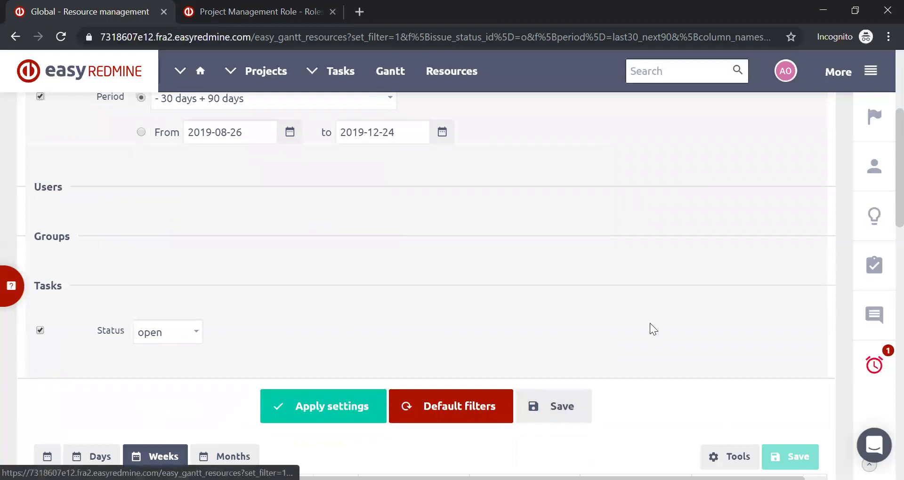
{"action": "scroll", "coordinate": [649, 322], "scroll_direction": "up", "scroll_amount": 5}
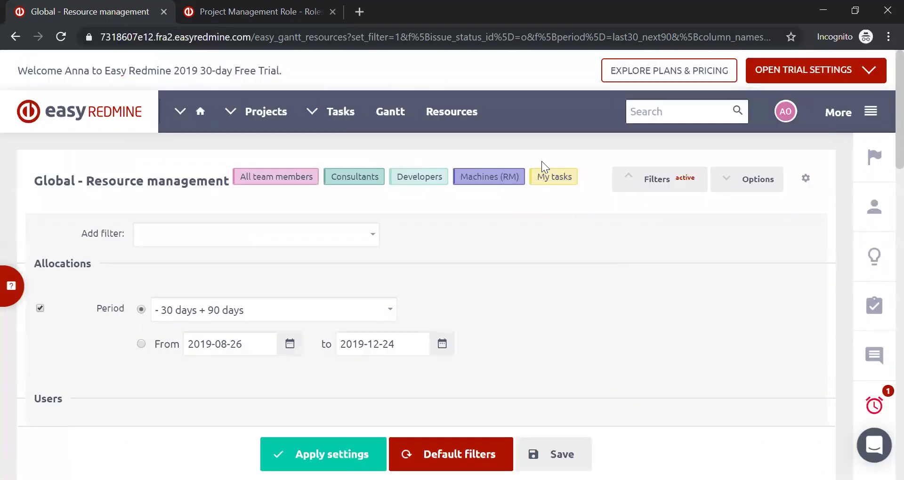
{"action": "left_click", "coordinate": [640, 182]}
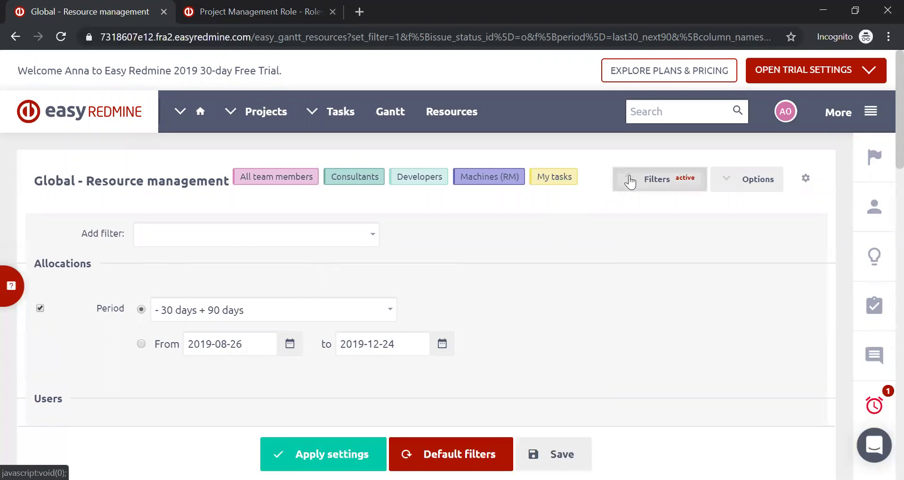
- Apply the saved filters All team members and Developers one after the other, looking over the resource plan for each
{"action": "left_click", "coordinate": [264, 177]}
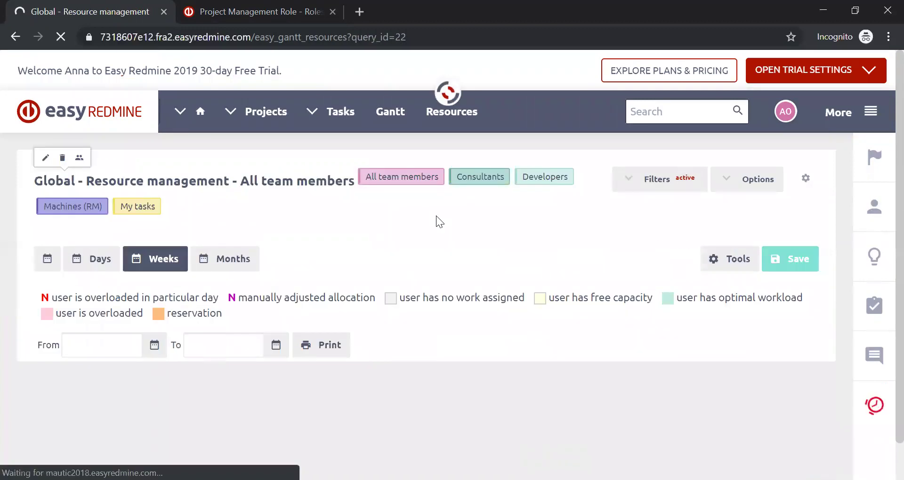
{"action": "scroll", "coordinate": [436, 215], "scroll_direction": "down", "scroll_amount": 2}
{"action": "scroll", "coordinate": [436, 215], "scroll_direction": "down", "scroll_amount": 12}
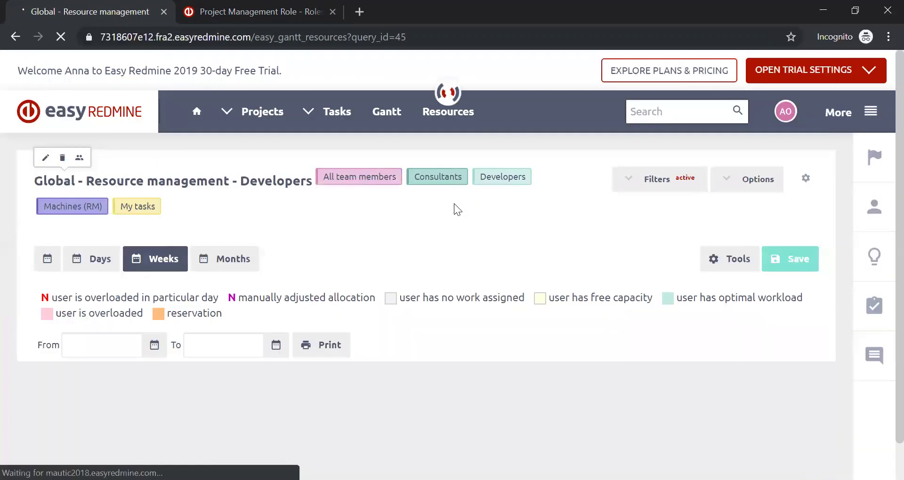
{"action": "scroll", "coordinate": [450, 208], "scroll_direction": "down", "scroll_amount": 3}
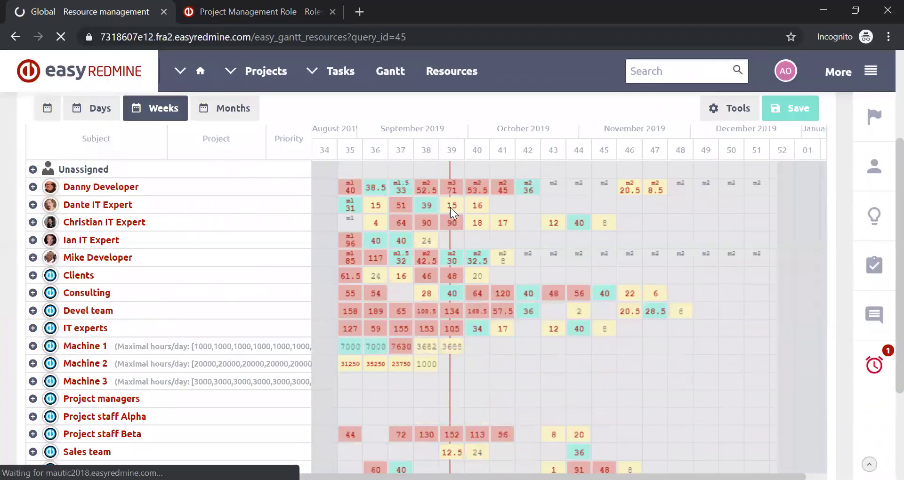
{"action": "scroll", "coordinate": [193, 338], "scroll_direction": "down", "scroll_amount": 1}
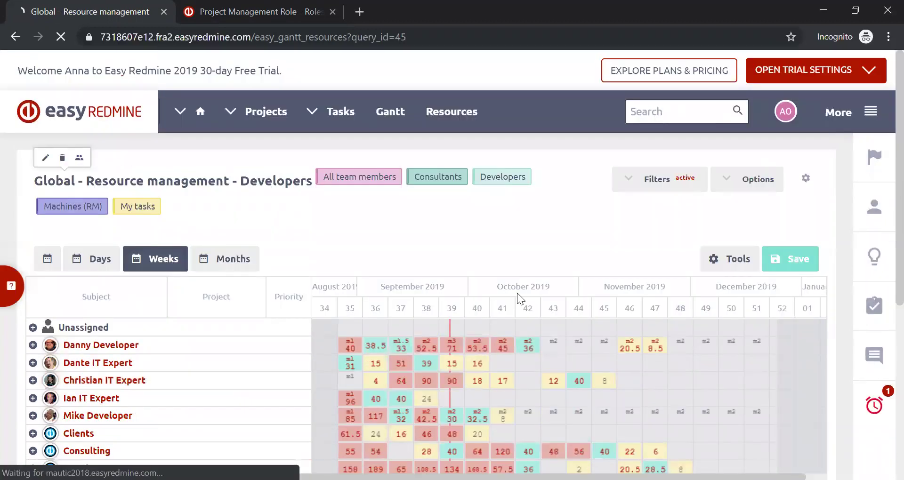
- View the resource plan with the saved filter Machines (RM), and with the saved filter Consultants
{"action": "left_click", "coordinate": [93, 208]}
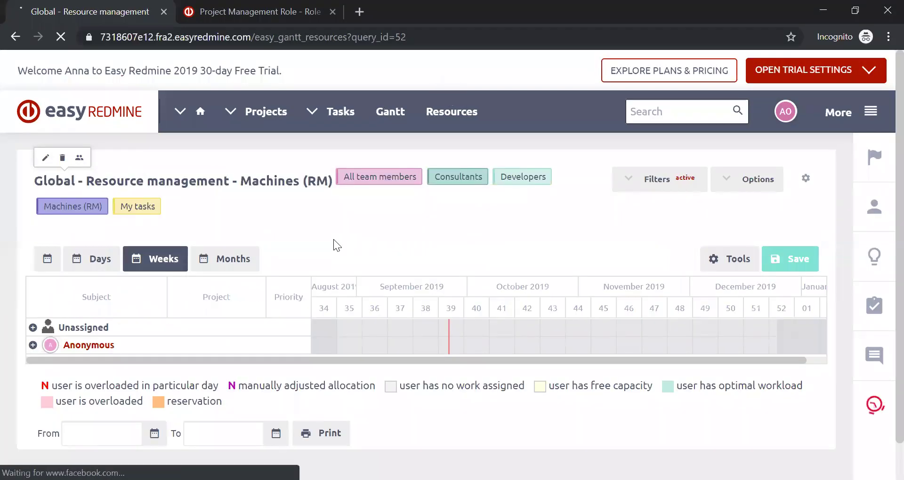
{"action": "scroll", "coordinate": [333, 240], "scroll_direction": "down", "scroll_amount": 1}
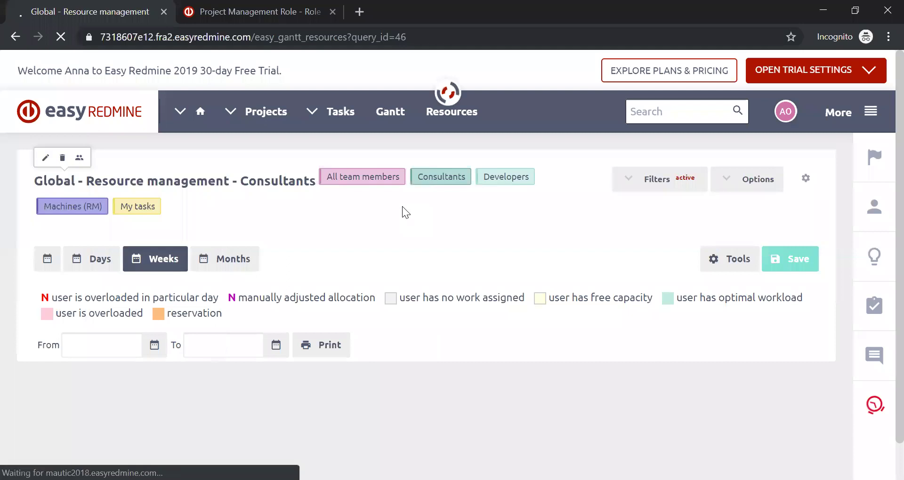
{"action": "scroll", "coordinate": [382, 239], "scroll_direction": "down", "scroll_amount": 4}
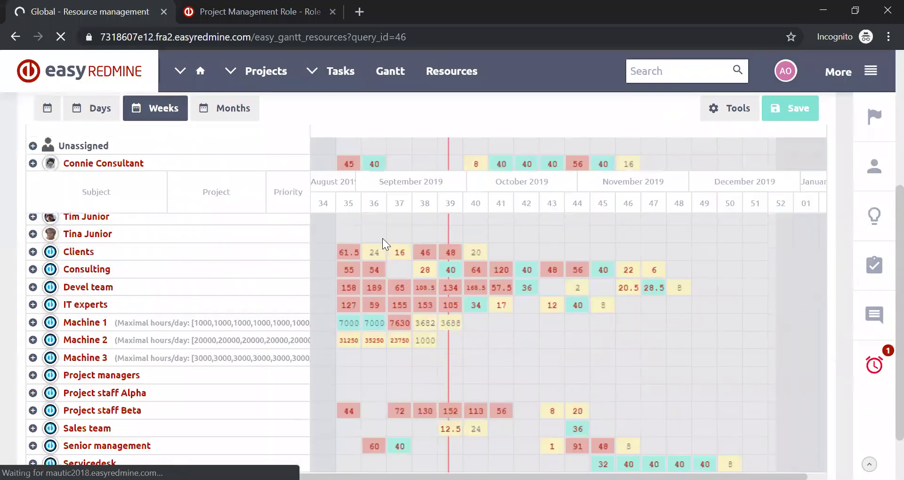
{"action": "scroll", "coordinate": [382, 238], "scroll_direction": "up", "scroll_amount": 5}
- View the resource plan with the saved filter My tasks, and reopen Resource management without a saved filter
{"action": "left_click", "coordinate": [151, 140]}
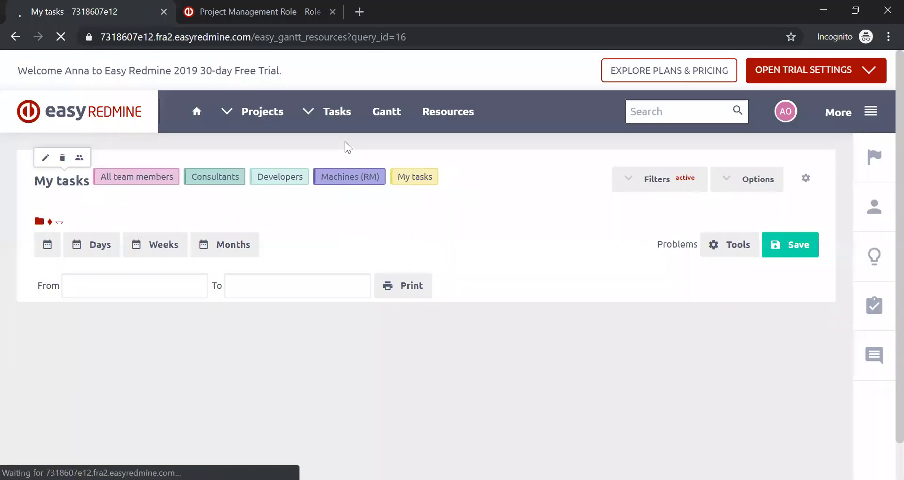
{"action": "scroll", "coordinate": [378, 221], "scroll_direction": "down", "scroll_amount": 3}
{"action": "scroll", "coordinate": [378, 221], "scroll_direction": "up", "scroll_amount": 4}
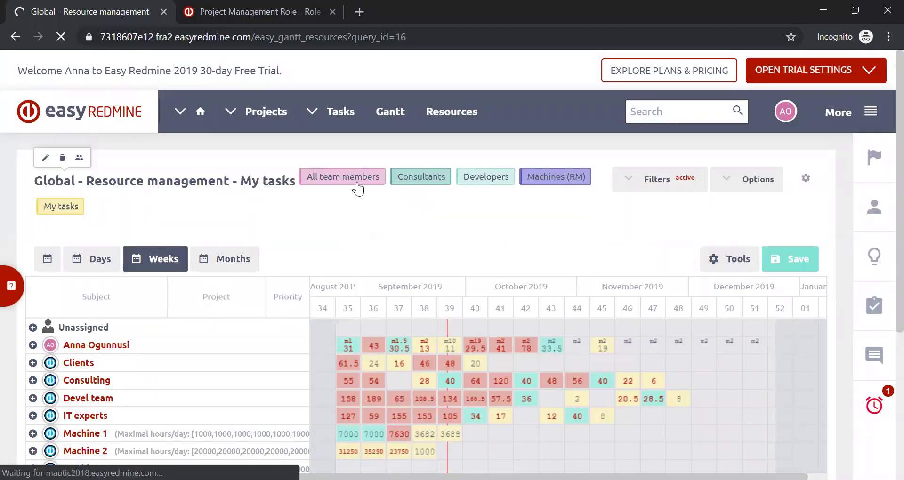
{"action": "left_click", "coordinate": [871, 111]}
{"action": "left_click", "coordinate": [644, 189]}
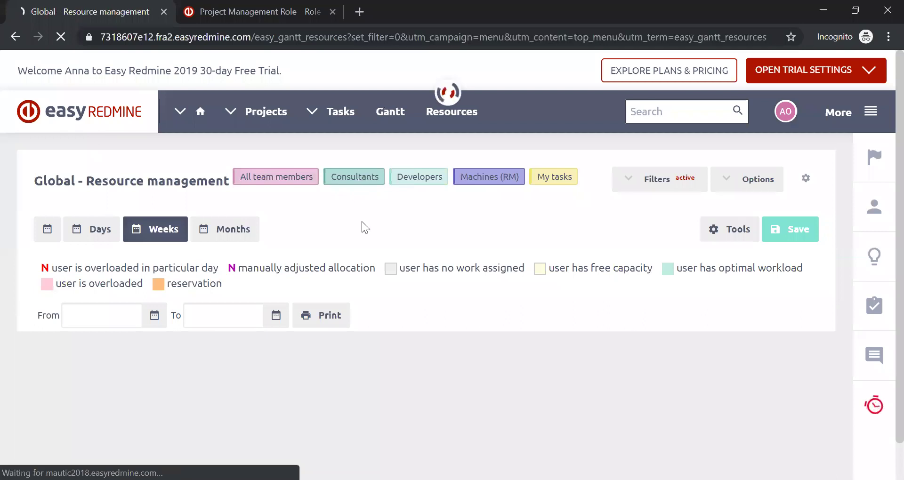
- Look through the weekly resource plan from the individual users down to the groups, machines and color legend
{"action": "scroll", "coordinate": [362, 221], "scroll_direction": "down", "scroll_amount": 1}
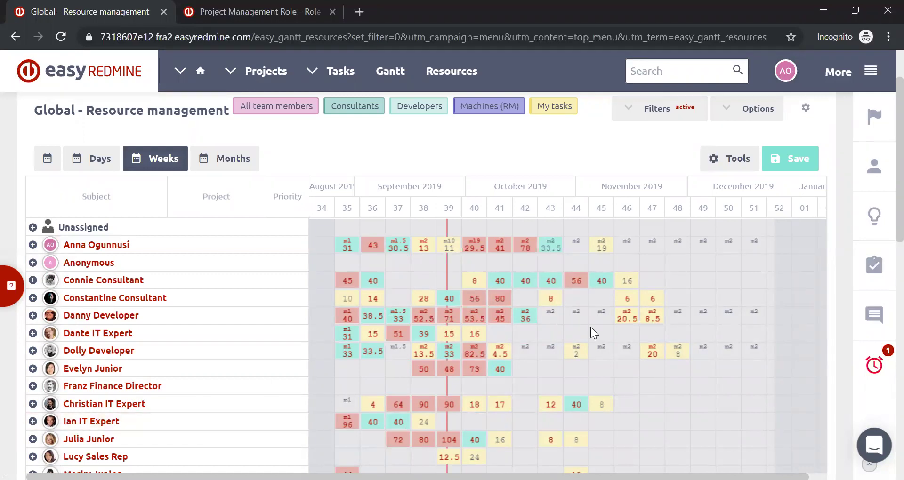
{"action": "scroll", "coordinate": [594, 325], "scroll_direction": "down", "scroll_amount": 3}
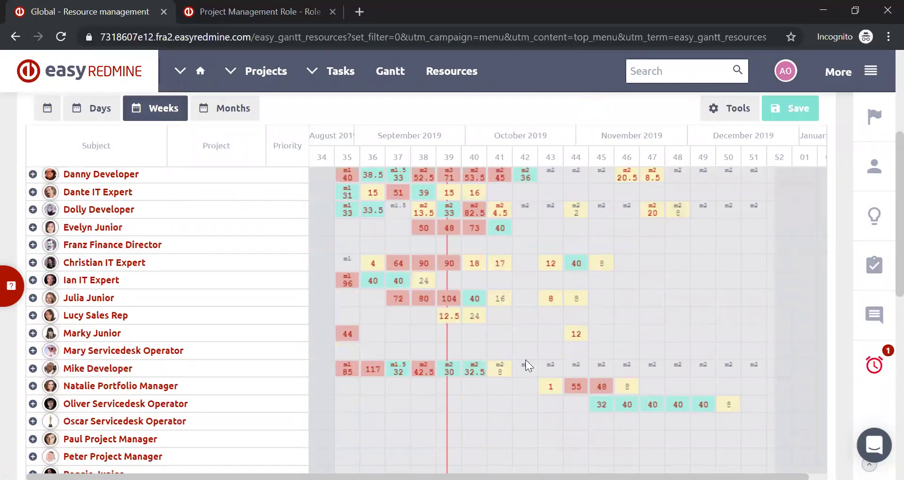
{"action": "scroll", "coordinate": [553, 254], "scroll_direction": "up", "scroll_amount": 3}
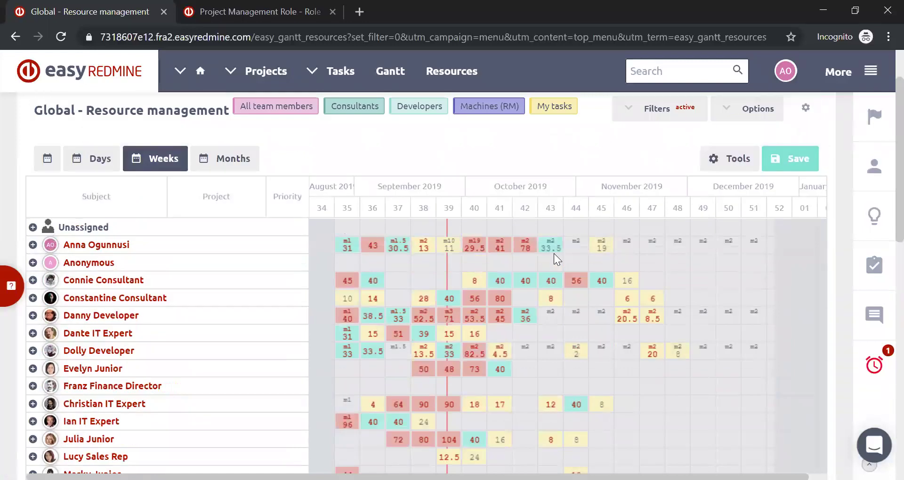
{"action": "scroll", "coordinate": [554, 254], "scroll_direction": "down", "scroll_amount": 6}
{"action": "scroll", "coordinate": [554, 254], "scroll_direction": "down", "scroll_amount": 7}
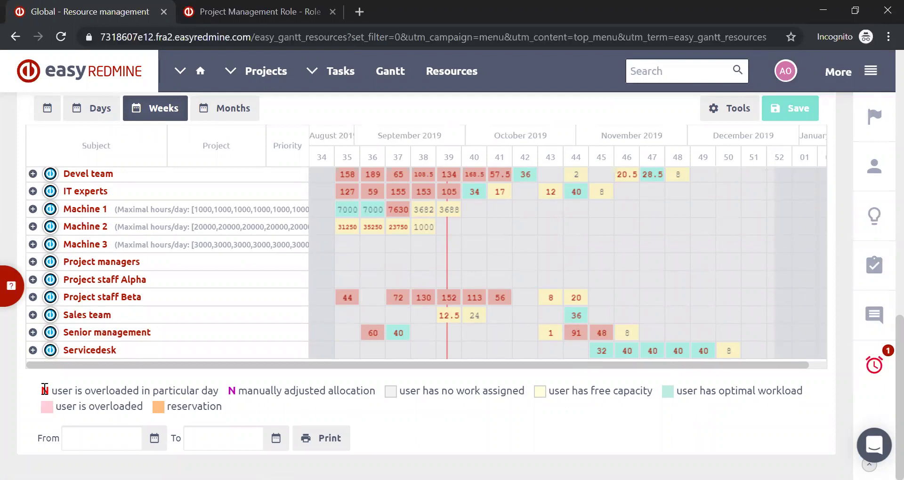
- Read the legend entries for daily overload and free capacity, closing the new reservation form for IT experts without saving
{"action": "left_click_drag", "start_coordinate": [41, 390], "coordinate": [48, 390]}
{"action": "left_click", "coordinate": [507, 191]}
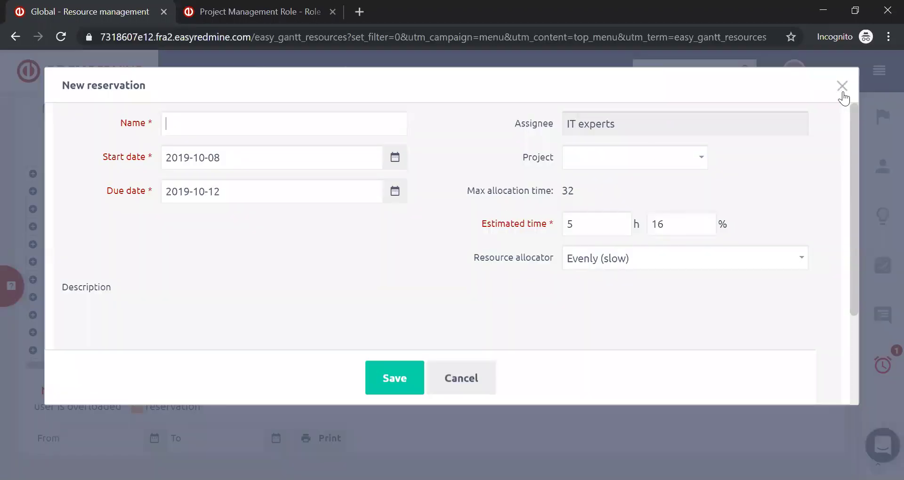
{"action": "left_click", "coordinate": [842, 85]}
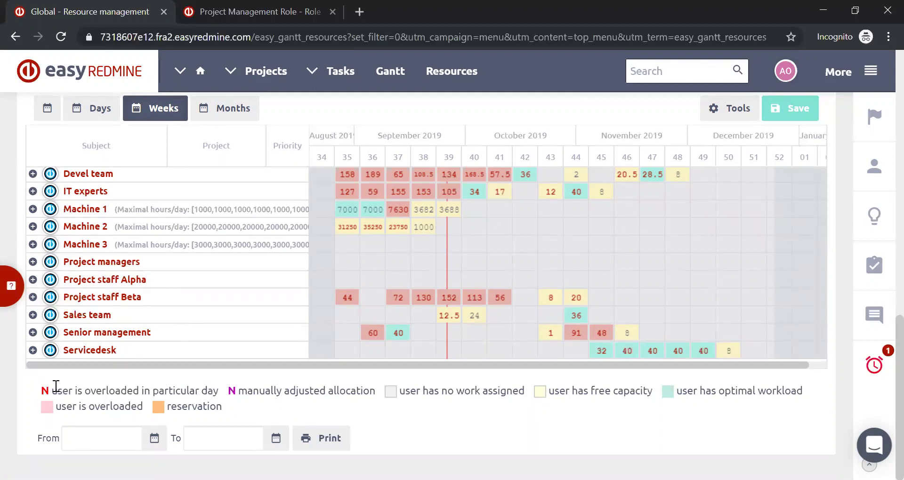
{"action": "left_click_drag", "start_coordinate": [55, 387], "coordinate": [225, 387]}
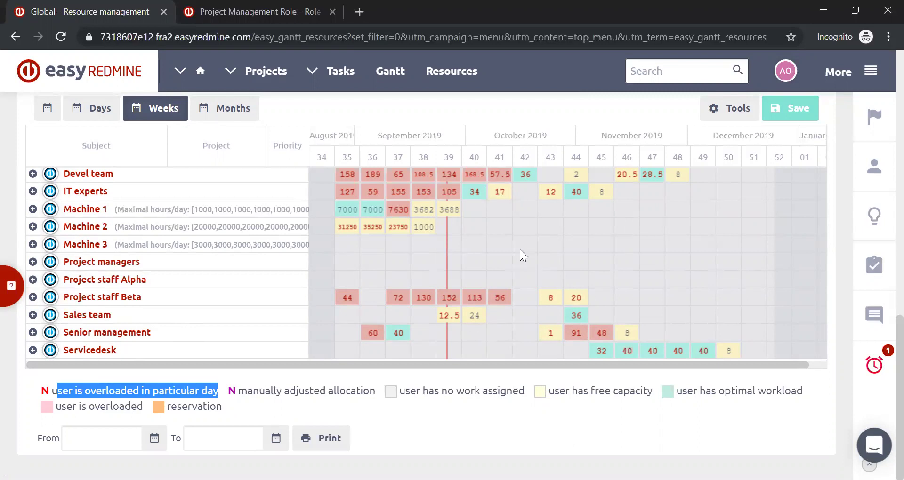
{"action": "left_click_drag", "start_coordinate": [555, 391], "coordinate": [653, 388]}
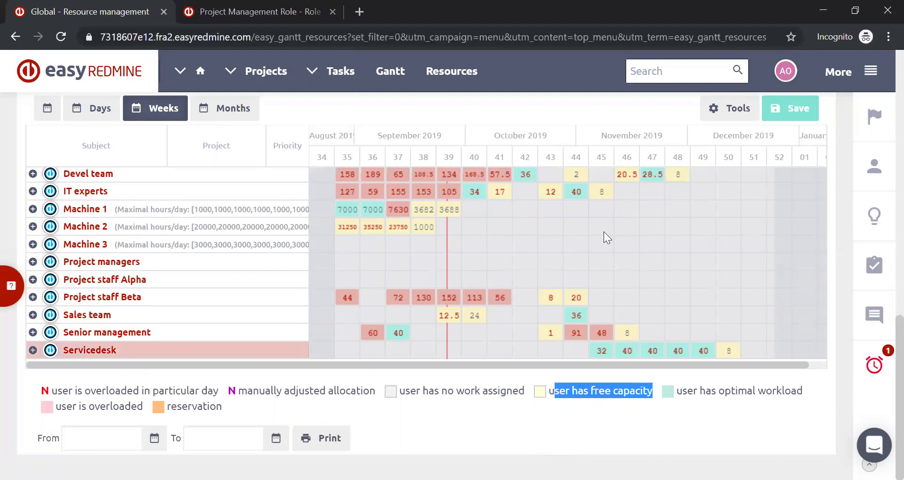
- View the resource plan by days, return it to weeks and examine the weekly workload of the groups
{"action": "left_click", "coordinate": [92, 108]}
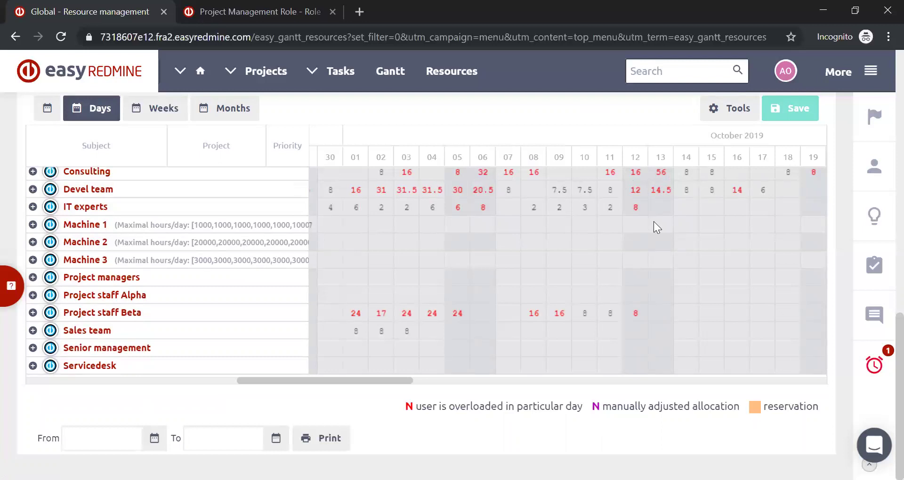
{"action": "left_click", "coordinate": [154, 108]}
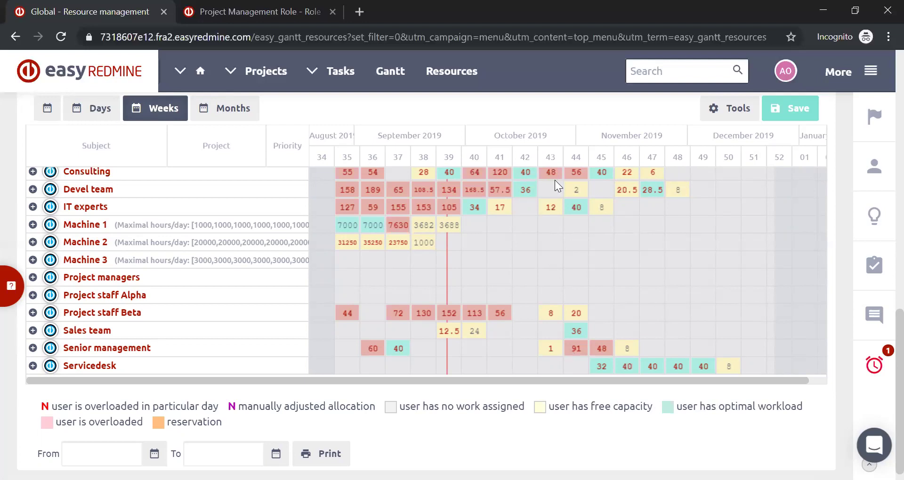
{"action": "scroll", "coordinate": [555, 291], "scroll_direction": "up", "scroll_amount": 2}
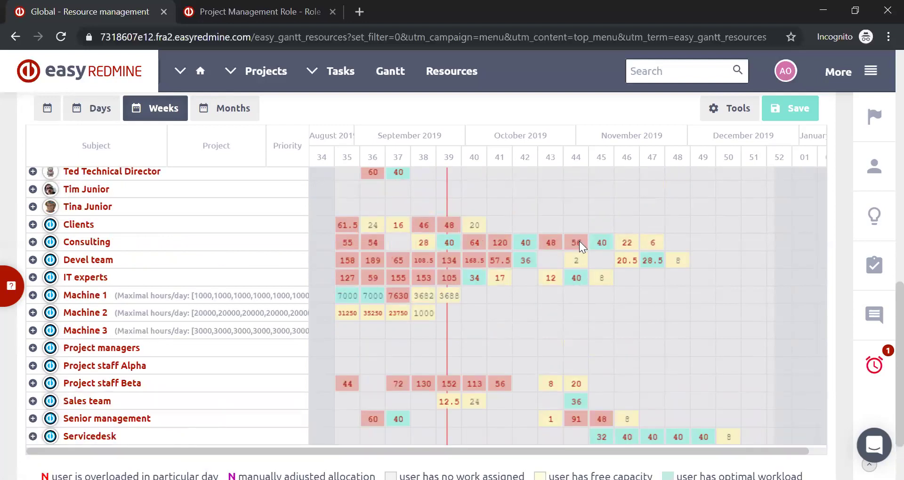
{"action": "scroll", "coordinate": [579, 241], "scroll_direction": "down", "scroll_amount": 2}
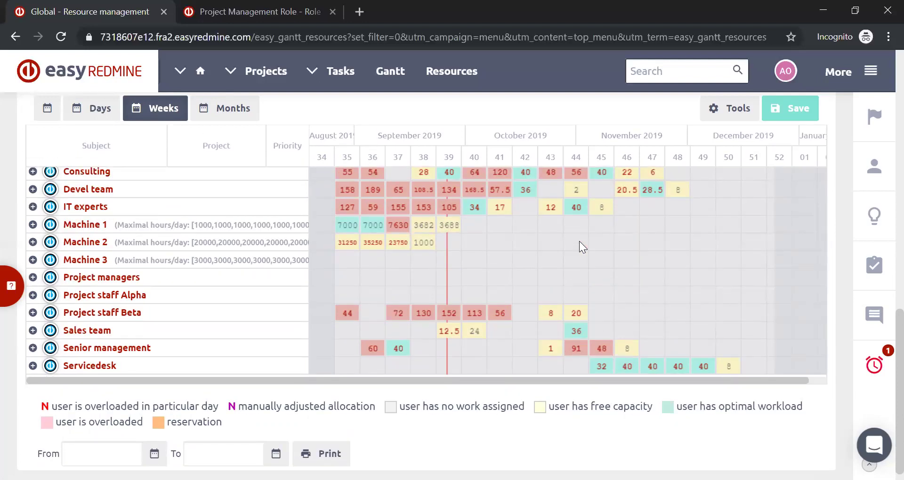
{"action": "scroll", "coordinate": [579, 241], "scroll_direction": "up", "scroll_amount": 2}
{"action": "scroll", "coordinate": [581, 255], "scroll_direction": "down", "scroll_amount": 2}
- Examine the weekly workload of the individual users across the resource plan
{"action": "scroll", "coordinate": [667, 410], "scroll_direction": "up", "scroll_amount": 9}
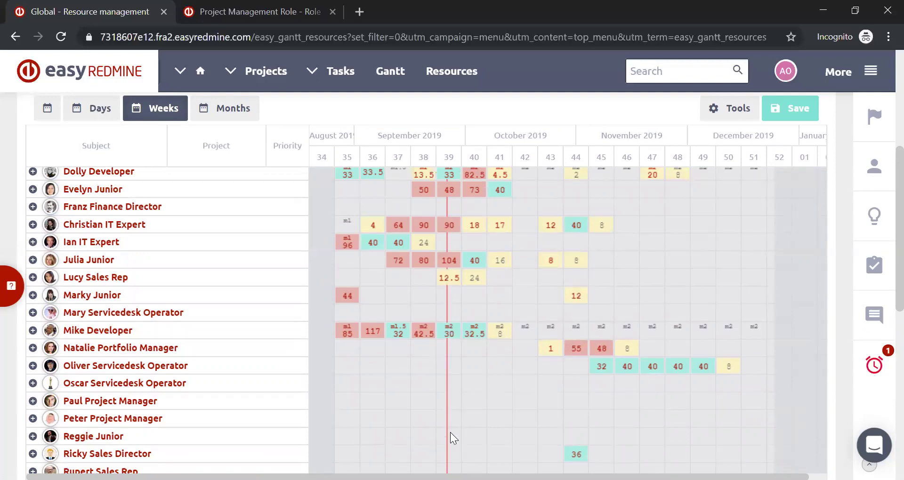
{"action": "scroll", "coordinate": [450, 432], "scroll_direction": "up", "scroll_amount": 5}
{"action": "scroll", "coordinate": [482, 282], "scroll_direction": "down", "scroll_amount": 3}
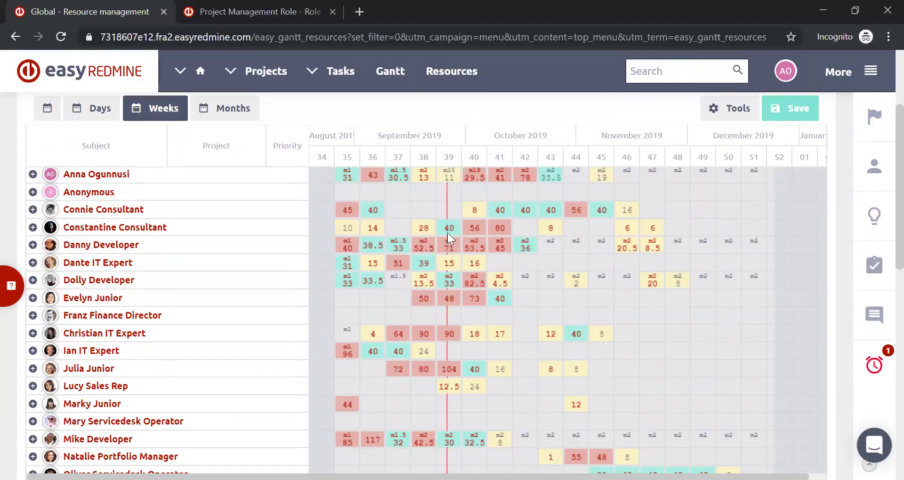
{"action": "scroll", "coordinate": [448, 365], "scroll_direction": "down", "scroll_amount": 6}
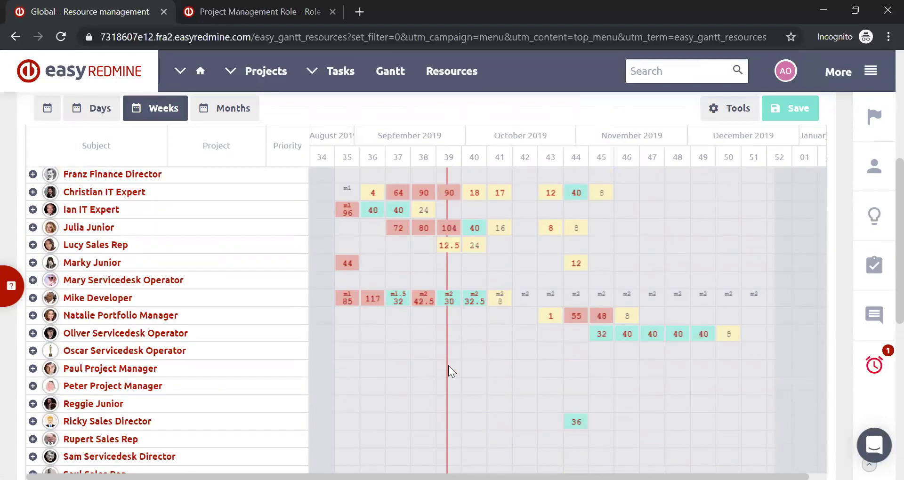
{"action": "scroll", "coordinate": [448, 365], "scroll_direction": "up", "scroll_amount": 9}
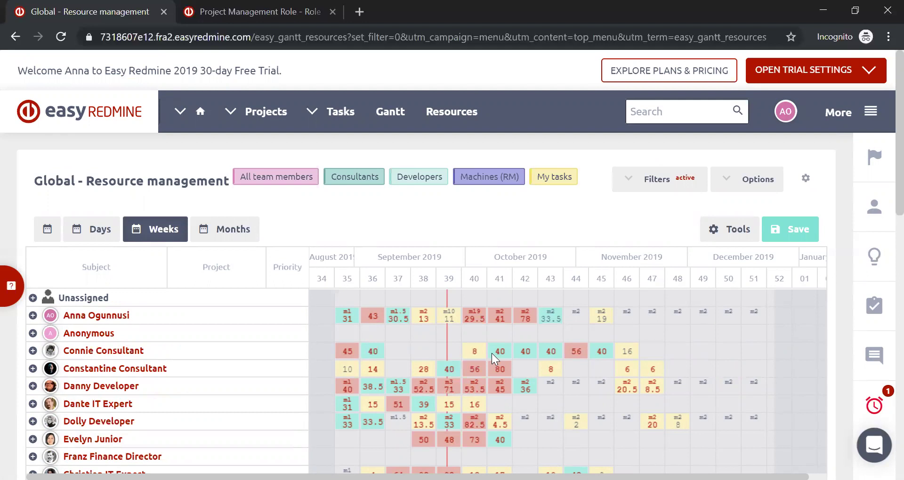
- Expand the Anonymous row and the consultant directly below it, and review that consultant's task allocations by week
{"action": "scroll", "coordinate": [492, 354], "scroll_direction": "down", "scroll_amount": 1}
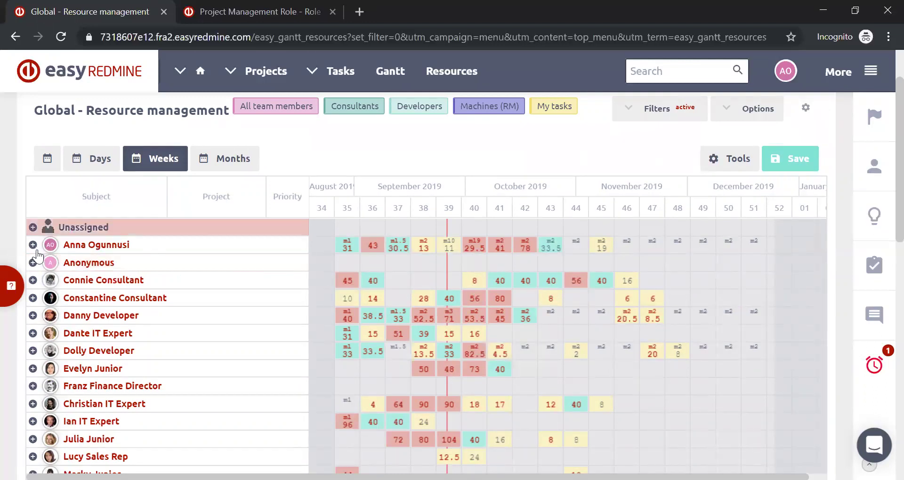
{"action": "left_click", "coordinate": [33, 263]}
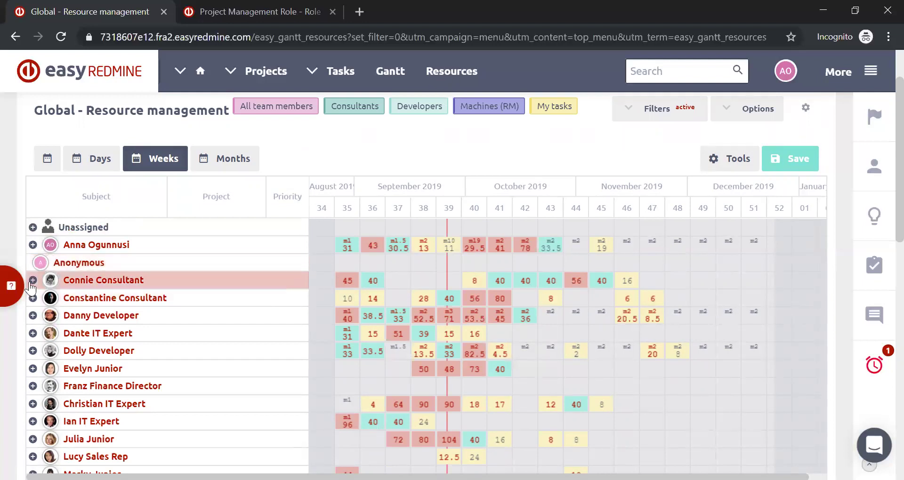
{"action": "left_click", "coordinate": [33, 280]}
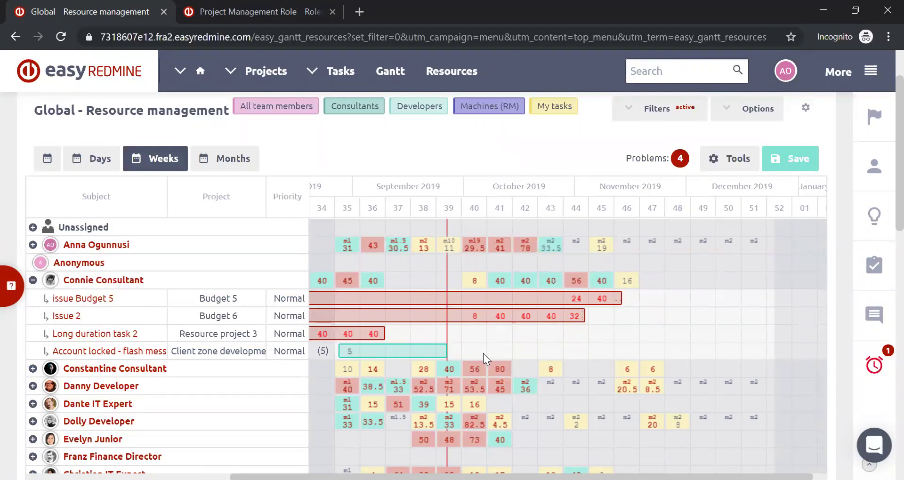
{"action": "mouse_move", "coordinate": [547, 310]}
- Show the plan by days for late October to early November and view the sales director's allocation details for October 29
{"action": "left_click", "coordinate": [94, 159]}
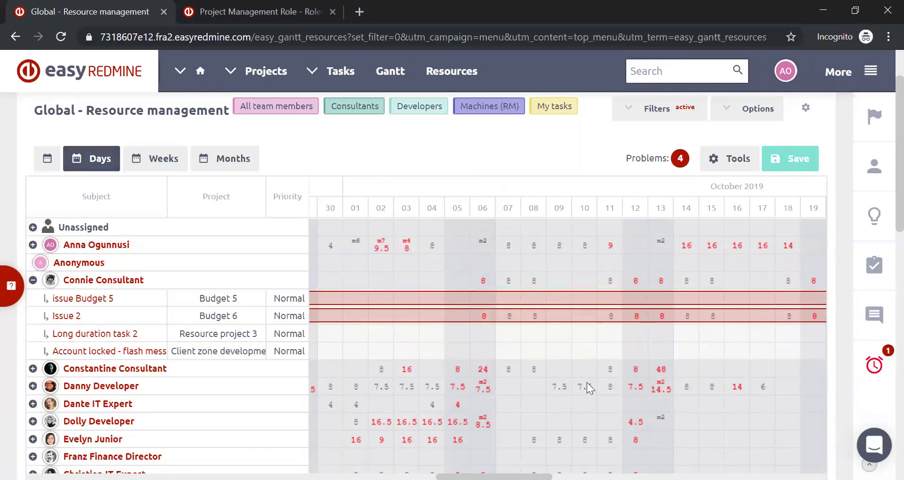
{"action": "scroll", "coordinate": [724, 305], "scroll_direction": "down", "scroll_amount": 15}
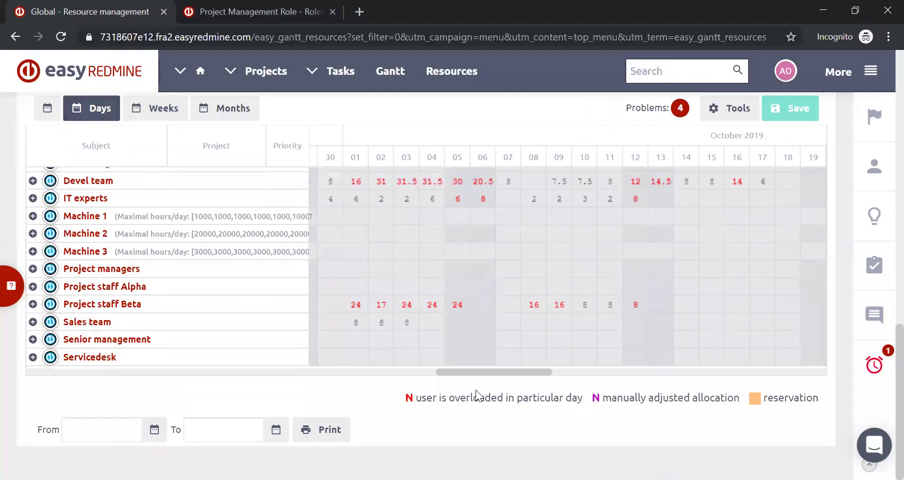
{"action": "left_click_drag", "start_coordinate": [501, 372], "coordinate": [582, 365]}
{"action": "scroll", "coordinate": [582, 365], "scroll_direction": "up", "scroll_amount": 15}
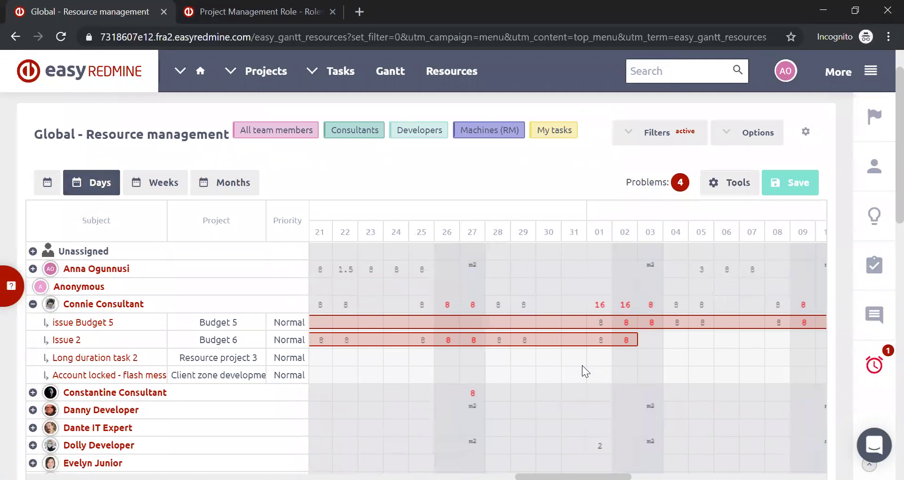
{"action": "scroll", "coordinate": [459, 329], "scroll_direction": "down", "scroll_amount": 5}
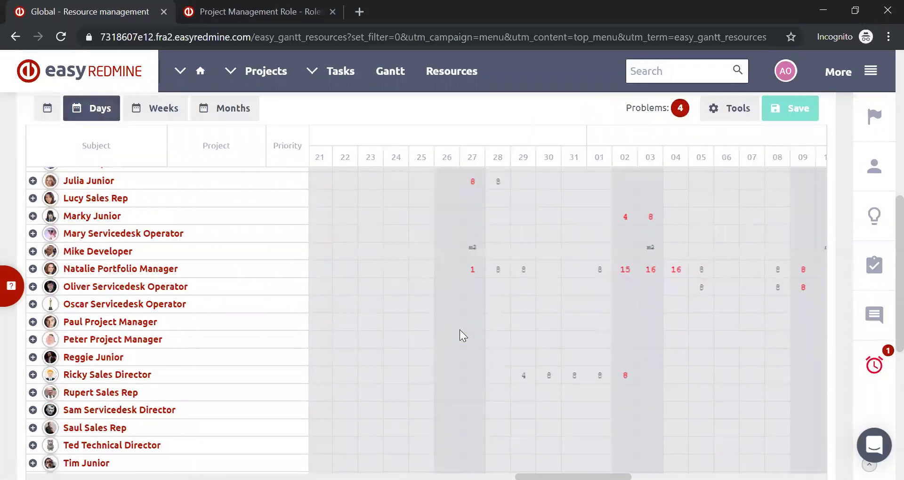
{"action": "scroll", "coordinate": [550, 273], "scroll_direction": "down", "scroll_amount": 3}
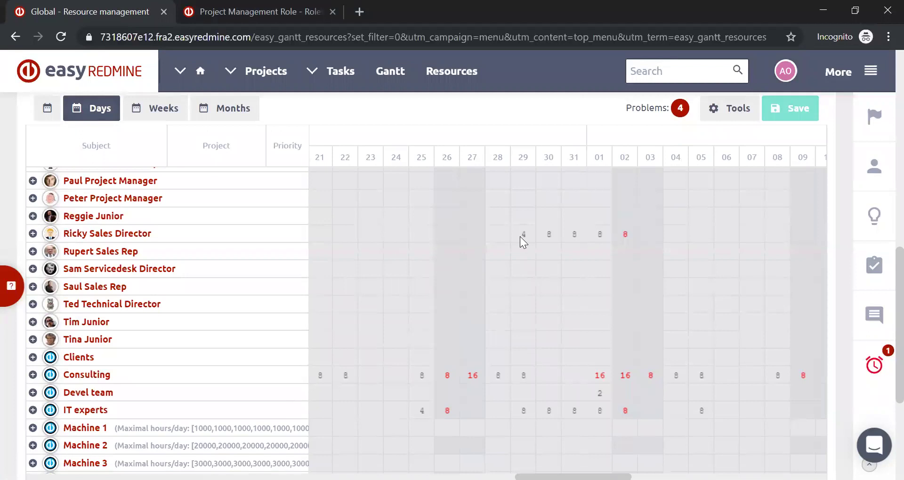
{"action": "mouse_move", "coordinate": [520, 237]}
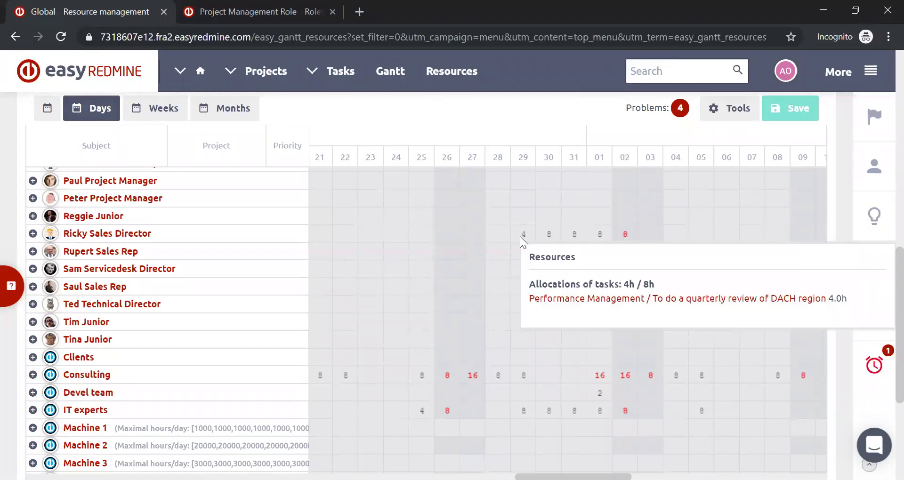
- Expand the sales director's tasks and set the October 30 allocation of the DACH region quarterly review to 10 hours
{"action": "left_click", "coordinate": [32, 234]}
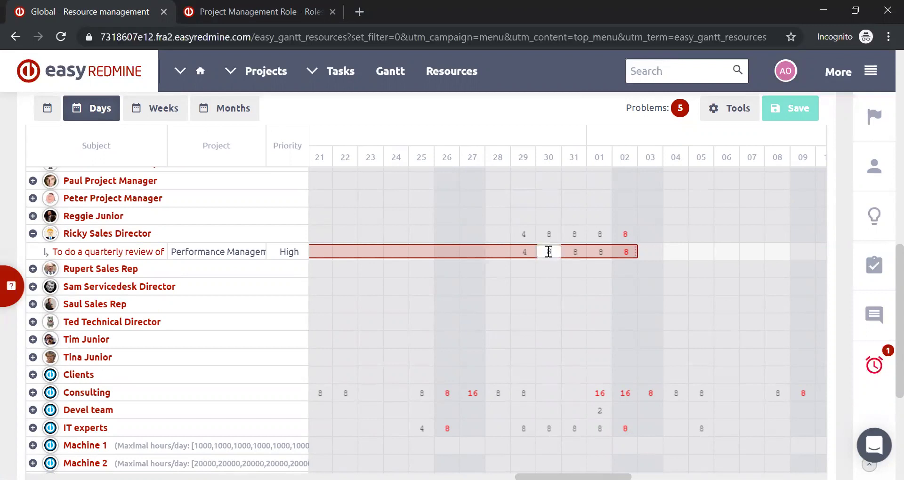
{"action": "key", "text": "BackSpace"}
{"action": "type", "text": "10"}
{"action": "key", "text": "Return"}
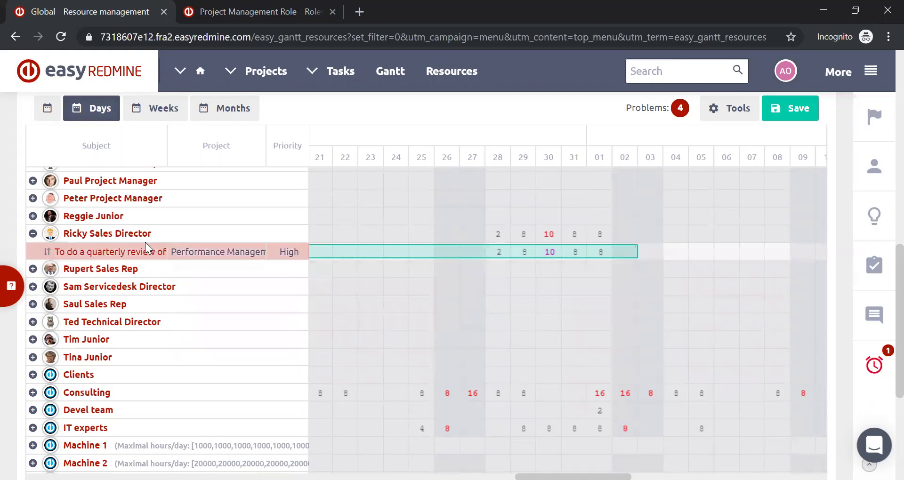
- Widen the Subject and Project columns so the full task and project names fit
{"action": "left_click_drag", "start_coordinate": [167, 151], "coordinate": [365, 152]}
{"action": "left_click_drag", "start_coordinate": [247, 165], "coordinate": [233, 164]}
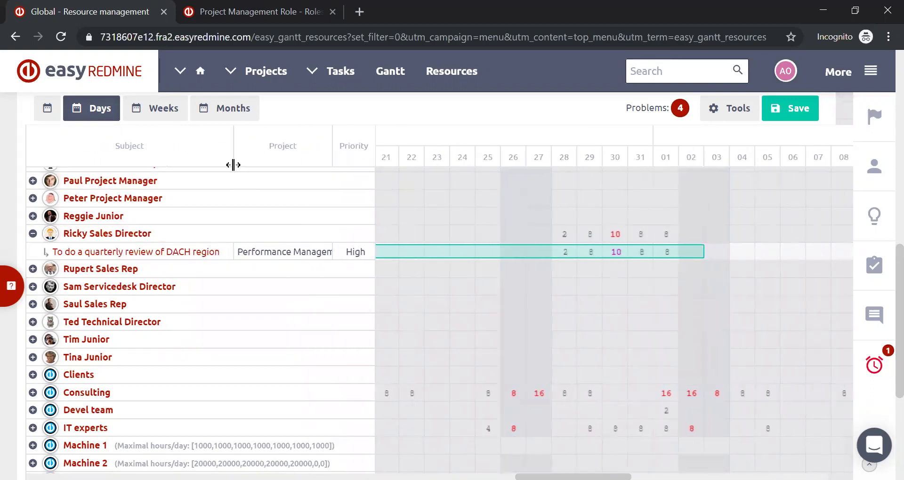
{"action": "left_click_drag", "start_coordinate": [332, 149], "coordinate": [372, 148]}
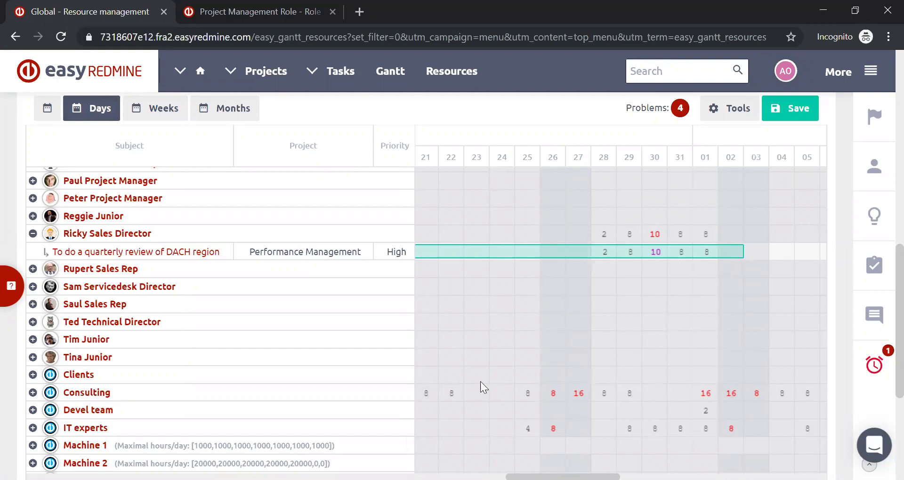
- Examine the daily allocations of users and groups in September and late August
{"action": "scroll", "coordinate": [885, 288], "scroll_direction": "down", "scroll_amount": 5}
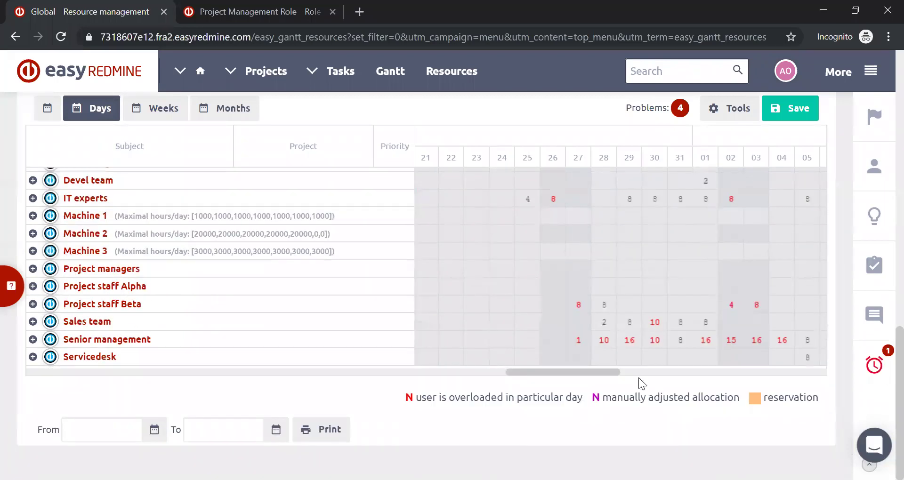
{"action": "left_click_drag", "start_coordinate": [604, 369], "coordinate": [484, 383]}
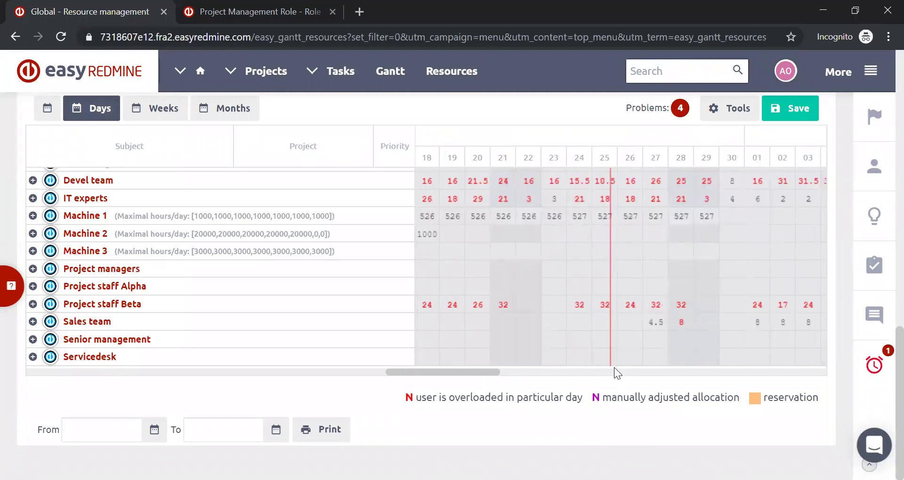
{"action": "scroll", "coordinate": [614, 368], "scroll_direction": "up", "scroll_amount": 10}
{"action": "scroll", "coordinate": [614, 367], "scroll_direction": "down", "scroll_amount": 3}
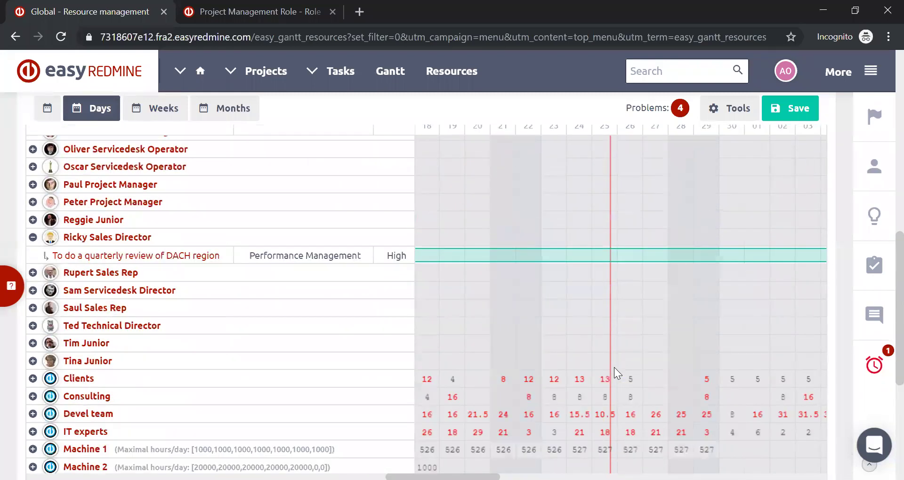
{"action": "scroll", "coordinate": [614, 368], "scroll_direction": "up", "scroll_amount": 3}
{"action": "scroll", "coordinate": [614, 367], "scroll_direction": "down", "scroll_amount": 9}
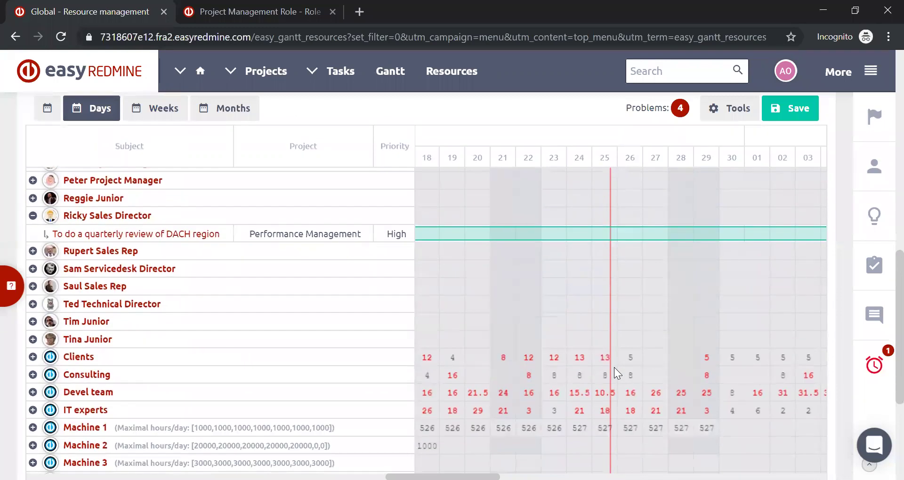
{"action": "left_click_drag", "start_coordinate": [448, 373], "coordinate": [429, 369]}
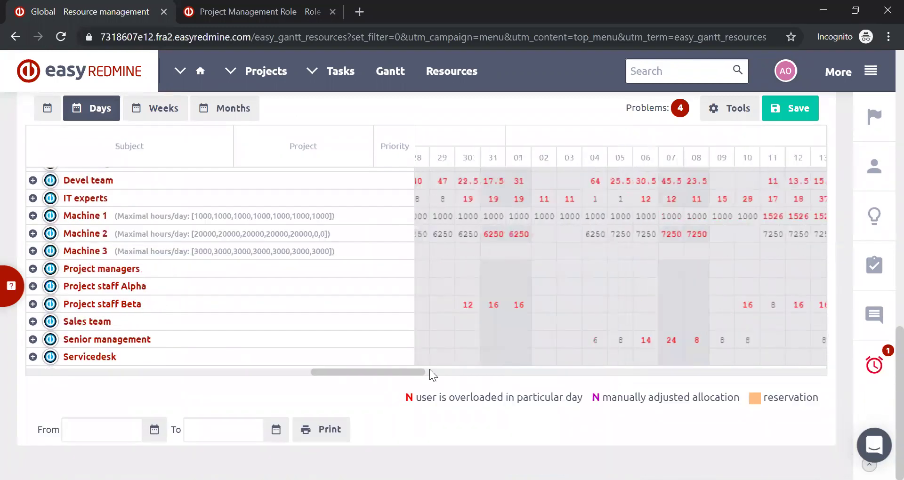
{"action": "scroll", "coordinate": [540, 362], "scroll_direction": "up", "scroll_amount": 9}
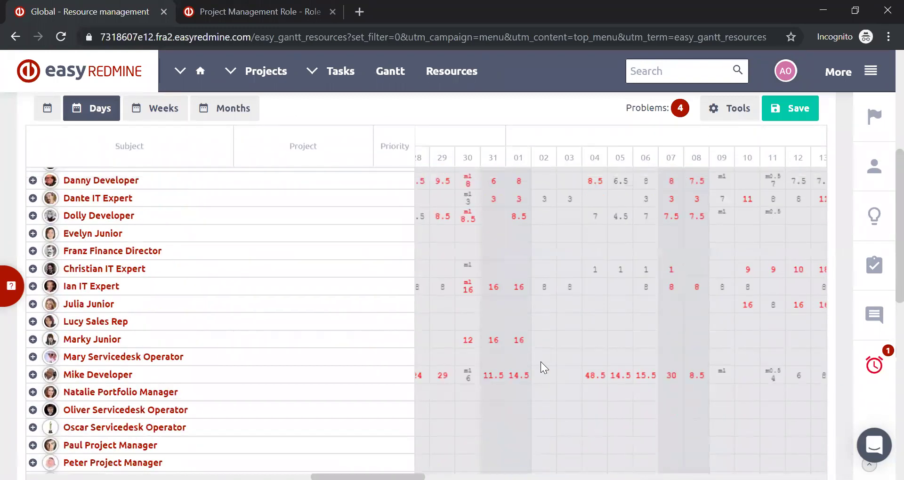
- Expand the signed-in user's tasks in the daily resource plan, down to Long task 4
{"action": "scroll", "coordinate": [541, 361], "scroll_direction": "up", "scroll_amount": 3}
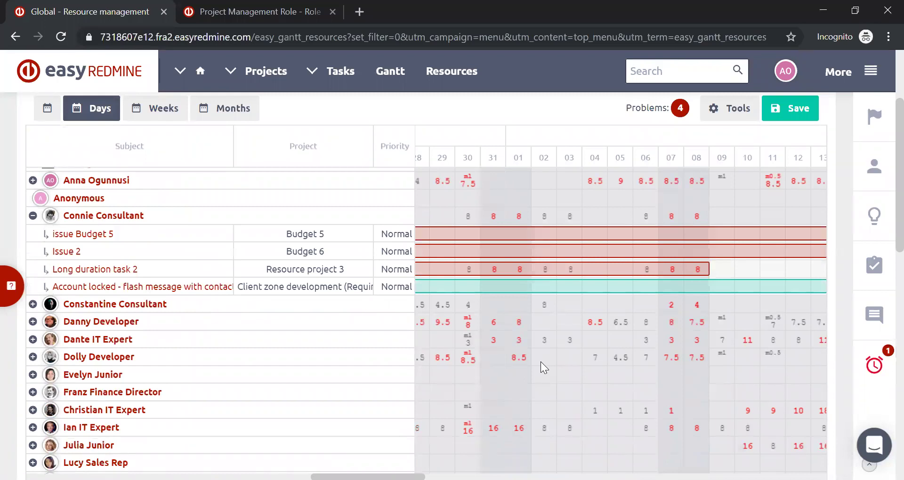
{"action": "scroll", "coordinate": [540, 367], "scroll_direction": "up", "scroll_amount": 3}
{"action": "scroll", "coordinate": [542, 367], "scroll_direction": "down", "scroll_amount": 1}
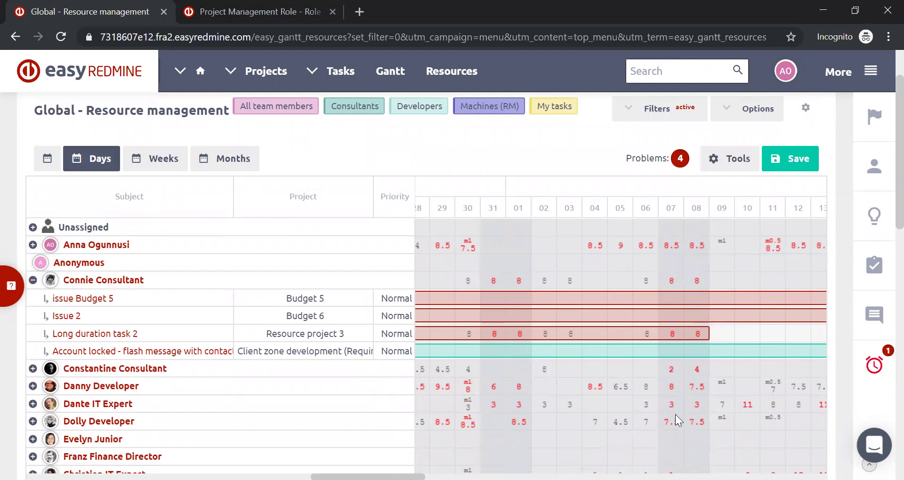
{"action": "left_click", "coordinate": [34, 245]}
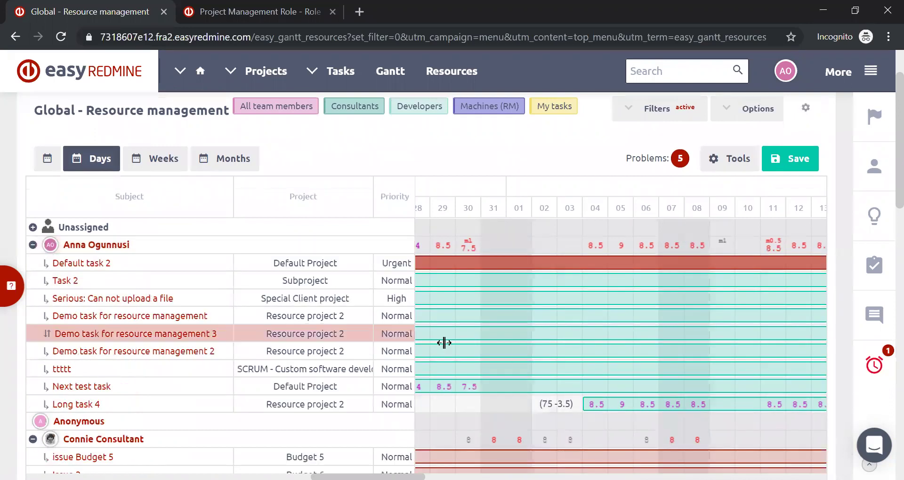
{"action": "scroll", "coordinate": [571, 346], "scroll_direction": "down", "scroll_amount": 1}
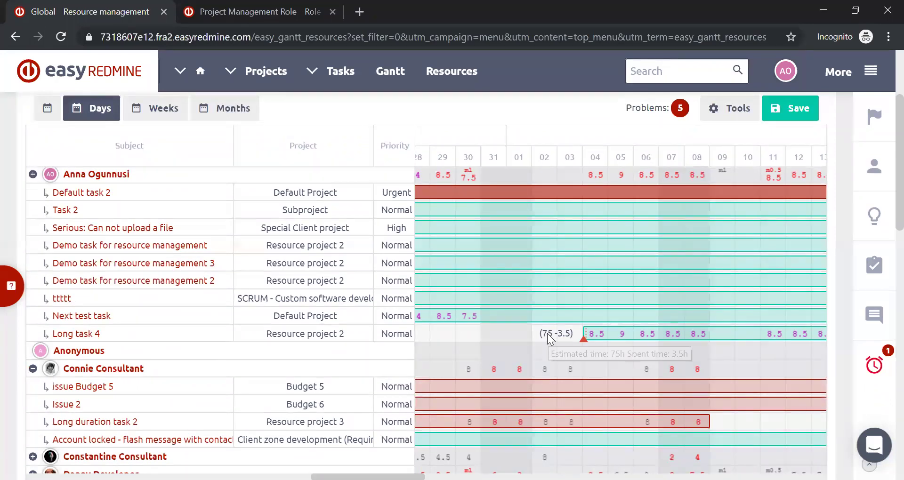
- Try to set the September 5 allocation of Long task 4 to 11 hours
{"action": "left_click", "coordinate": [621, 333]}
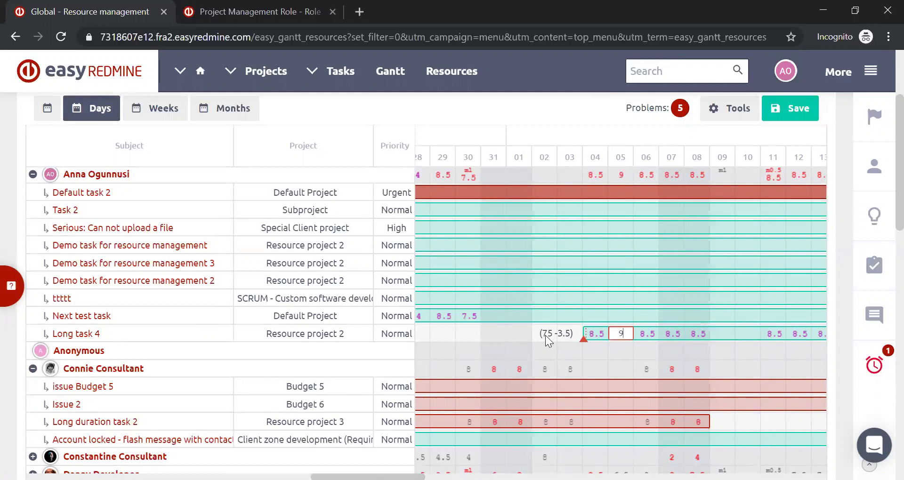
{"action": "left_click", "coordinate": [627, 328]}
{"action": "key", "text": "BackSpace"}
{"action": "type", "text": "11"}
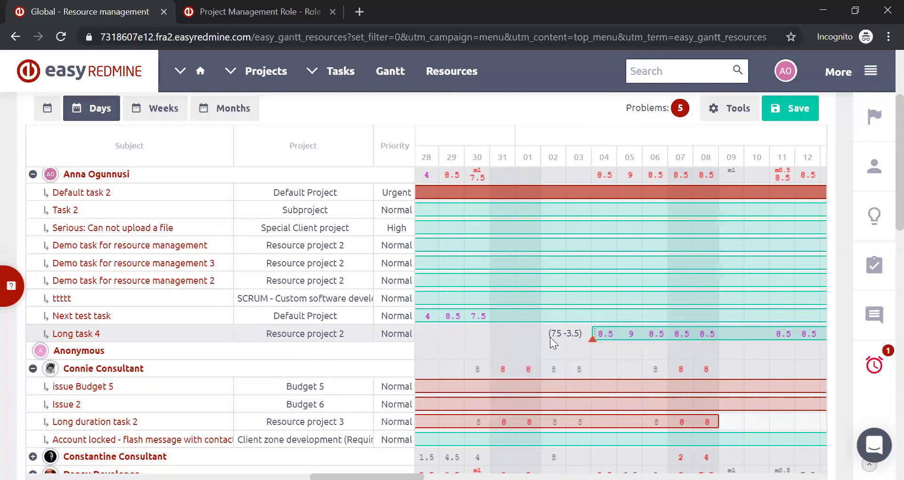
- Examine the user and group allocations with the legend below them, and view the details of Long task 4
{"action": "scroll", "coordinate": [580, 335], "scroll_direction": "down", "scroll_amount": 3}
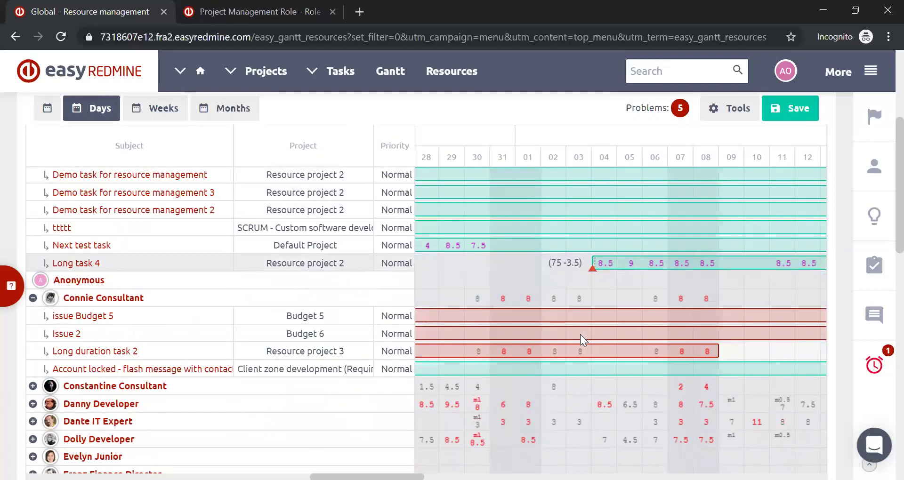
{"action": "scroll", "coordinate": [580, 334], "scroll_direction": "up", "scroll_amount": 5}
{"action": "scroll", "coordinate": [581, 350], "scroll_direction": "down", "scroll_amount": 1}
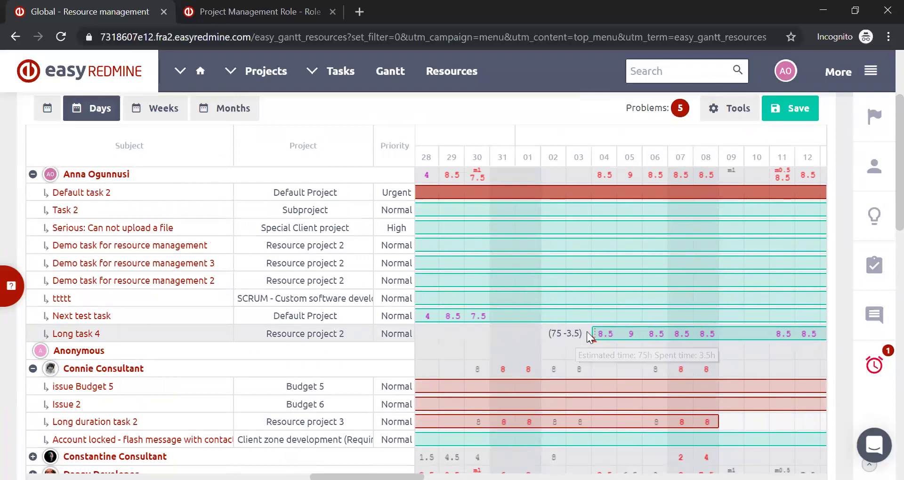
{"action": "scroll", "coordinate": [586, 331], "scroll_direction": "down", "scroll_amount": 5}
{"action": "scroll", "coordinate": [587, 331], "scroll_direction": "down", "scroll_amount": 10}
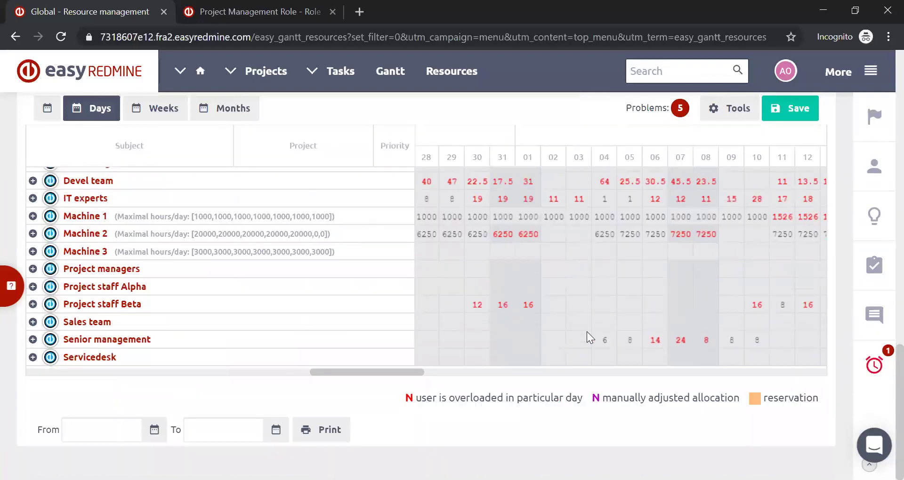
{"action": "scroll", "coordinate": [586, 331], "scroll_direction": "up", "scroll_amount": 15}
{"action": "scroll", "coordinate": [608, 329], "scroll_direction": "down", "scroll_amount": 1}
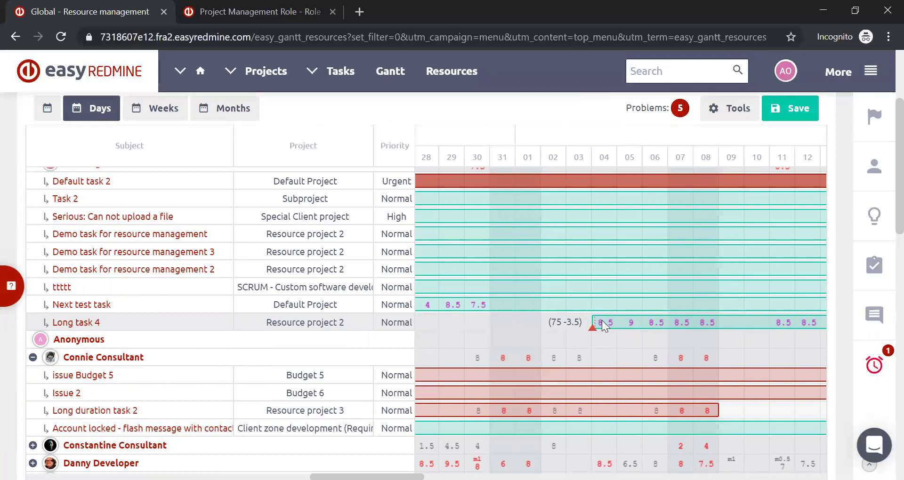
{"action": "mouse_move", "coordinate": [601, 321]}
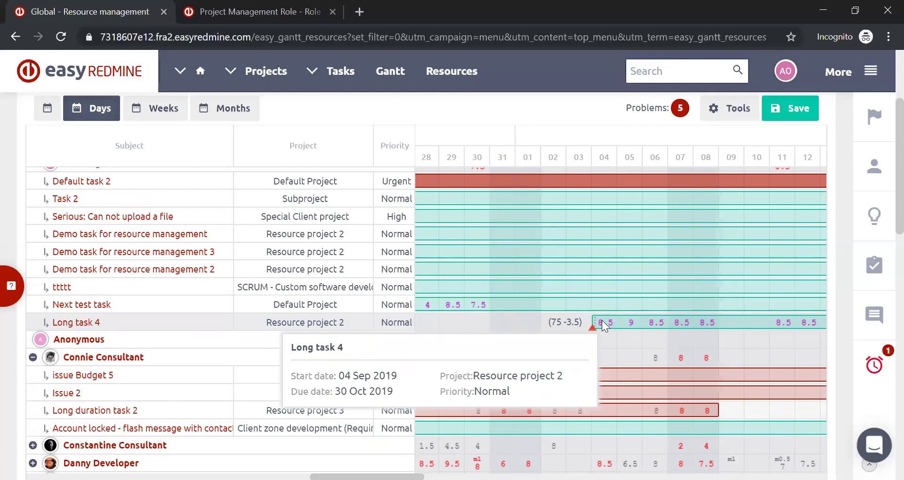
- Shift Long task 4 one day earlier, and move its start so it runs from September 10 to October 29, 2019
{"action": "mouse_move", "coordinate": [594, 322]}
{"action": "left_mouse_down"}
{"action": "mouse_move", "coordinate": [541, 305]}
{"action": "mouse_move", "coordinate": [481, 307]}
{"action": "mouse_move", "coordinate": [791, 320]}
{"action": "mouse_move", "coordinate": [522, 319]}
{"action": "mouse_move", "coordinate": [727, 316]}
{"action": "mouse_move", "coordinate": [592, 323]}
{"action": "mouse_move", "coordinate": [707, 320]}
{"action": "mouse_move", "coordinate": [637, 335]}
{"action": "mouse_move", "coordinate": [560, 316]}
{"action": "mouse_move", "coordinate": [709, 315]}
{"action": "mouse_move", "coordinate": [611, 320]}
{"action": "mouse_move", "coordinate": [616, 326]}
{"action": "left_mouse_up"}
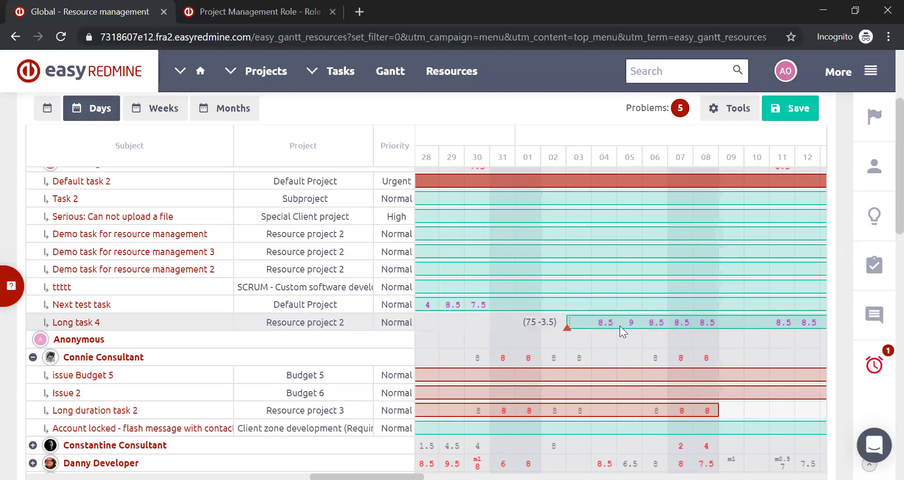
{"action": "mouse_move", "coordinate": [620, 327]}
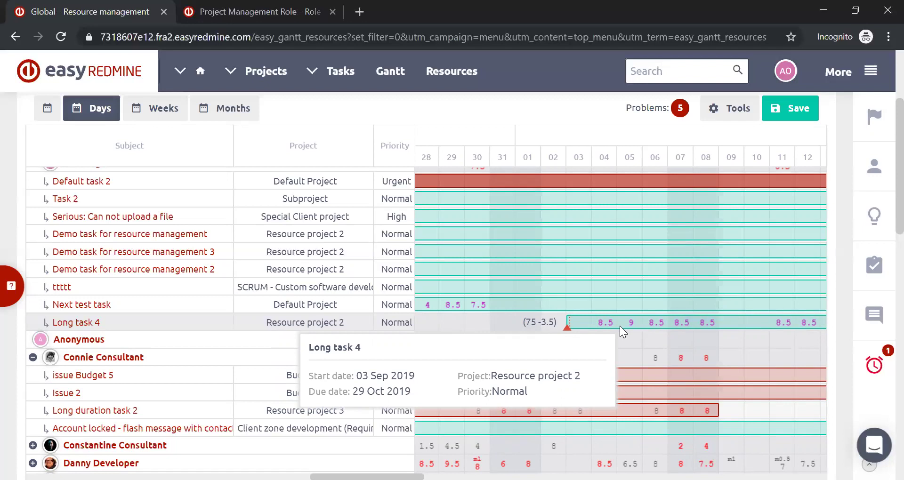
{"action": "left_click_drag", "start_coordinate": [569, 322], "coordinate": [740, 321]}
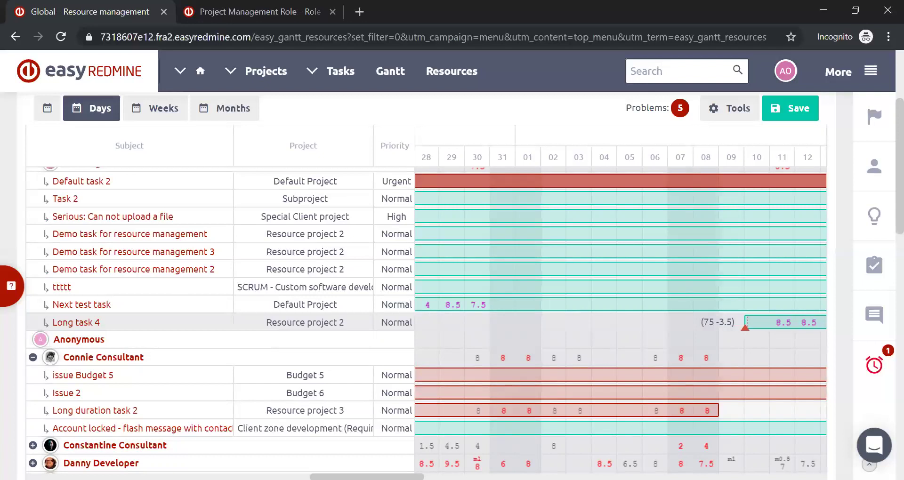
{"action": "left_click_drag", "start_coordinate": [367, 476], "coordinate": [575, 478]}
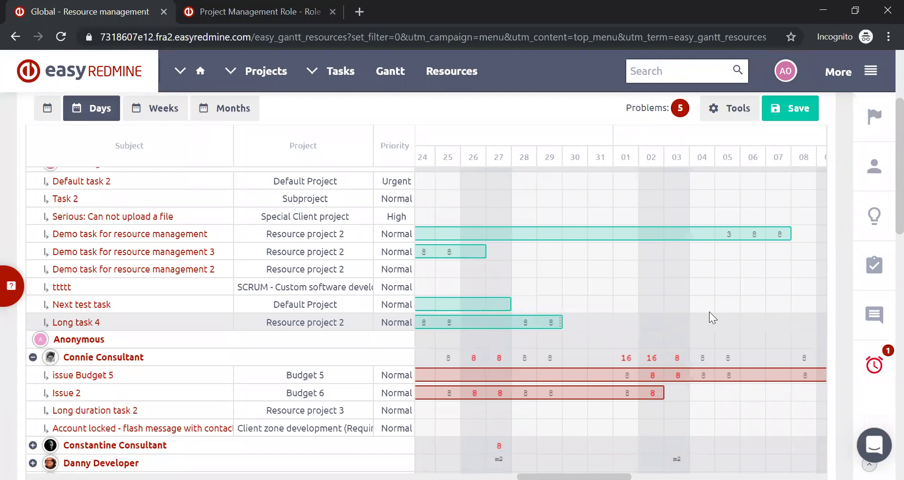
- Show the resource plan by weeks and save the changes to it
{"action": "scroll", "coordinate": [669, 208], "scroll_direction": "up", "scroll_amount": 3}
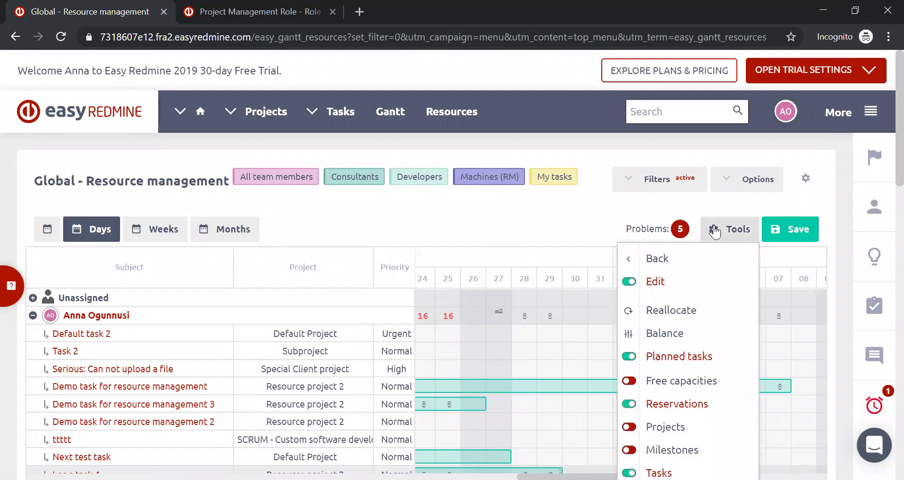
{"action": "left_click", "coordinate": [162, 229]}
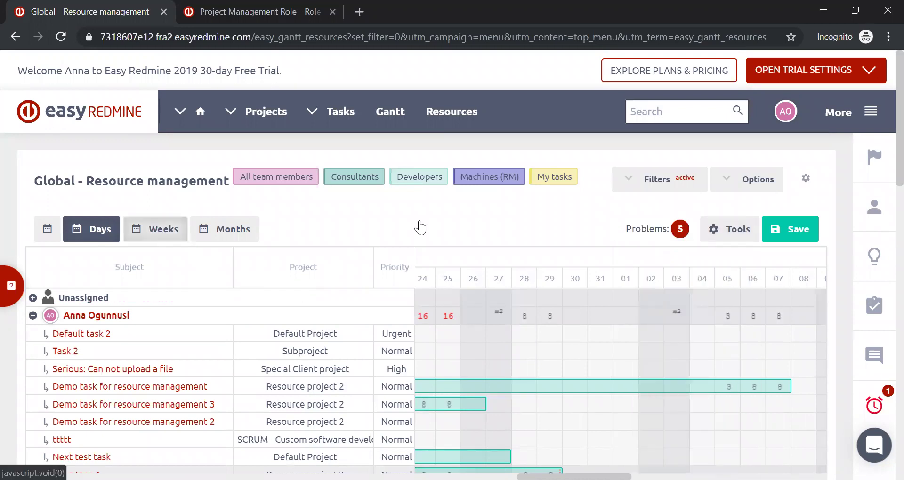
{"action": "mouse_move", "coordinate": [743, 233]}
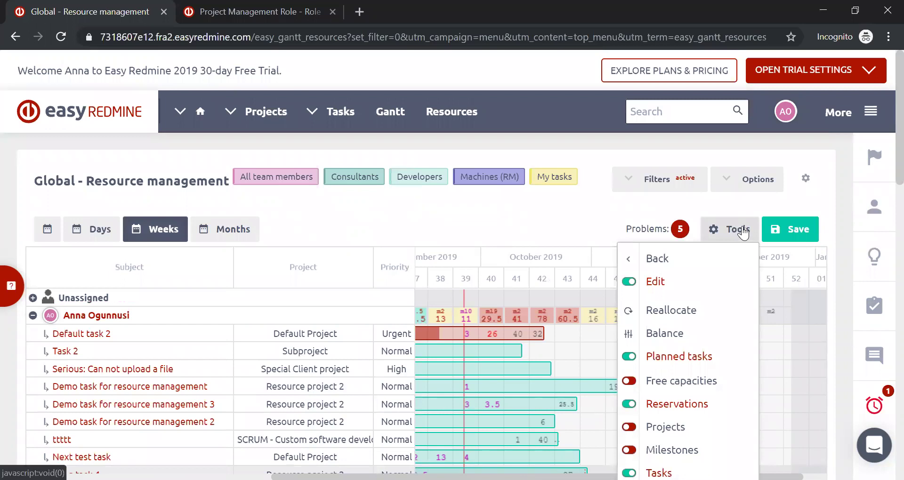
{"action": "scroll", "coordinate": [737, 225], "scroll_direction": "down", "scroll_amount": 1}
{"action": "scroll", "coordinate": [737, 222], "scroll_direction": "down", "scroll_amount": 1}
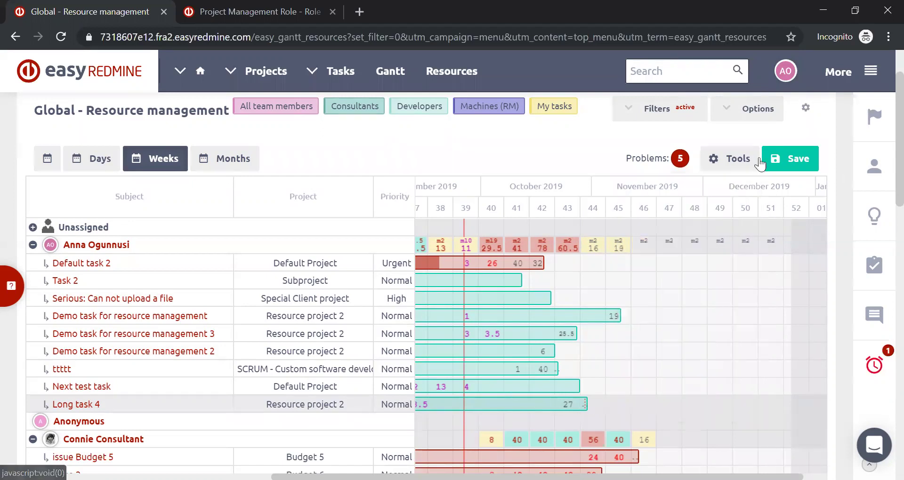
{"action": "left_click", "coordinate": [785, 161]}
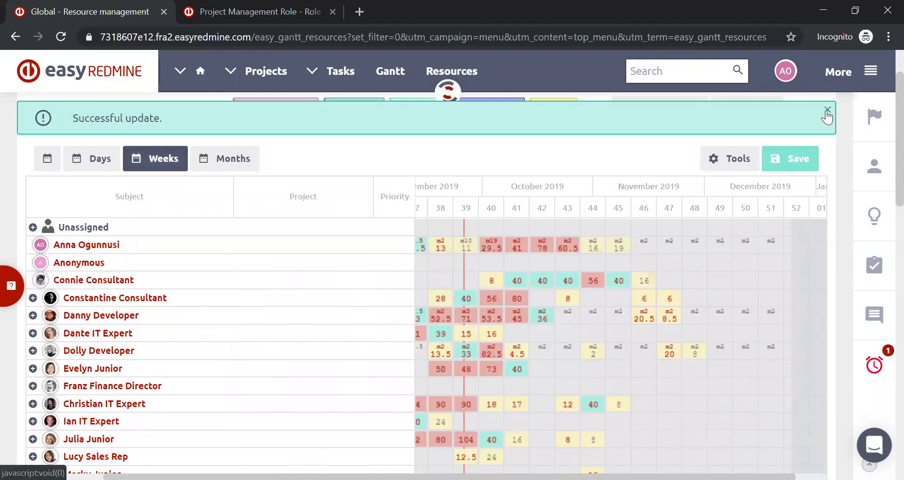
- Switch edit mode off and back on, and balance the allocations across the resource plan
{"action": "left_click", "coordinate": [735, 160]}
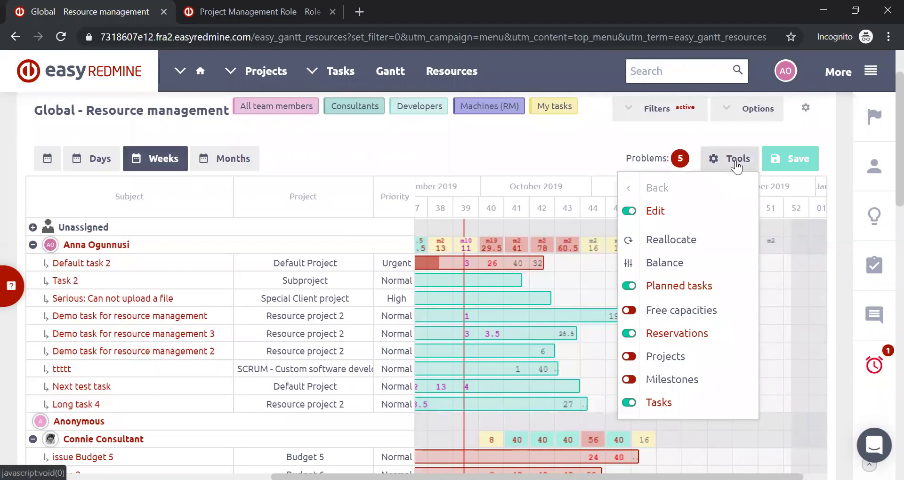
{"action": "left_click", "coordinate": [630, 213]}
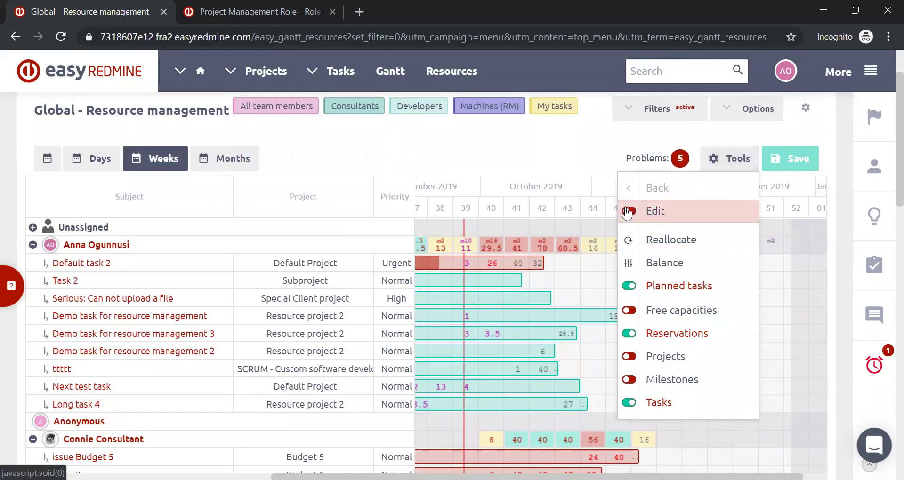
{"action": "left_click", "coordinate": [629, 214]}
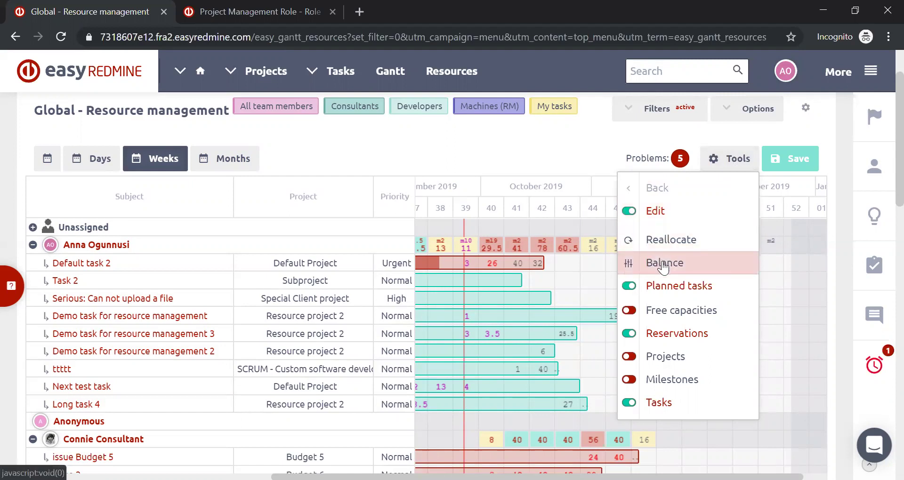
{"action": "left_click", "coordinate": [678, 268]}
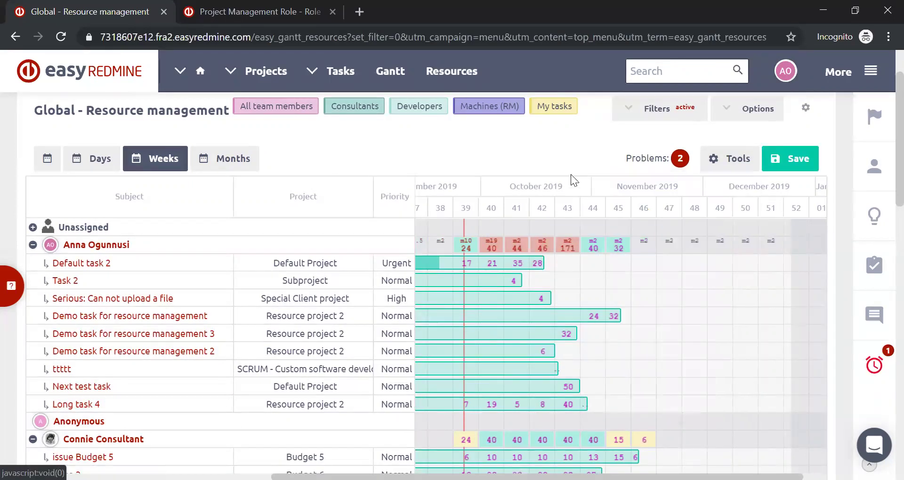
{"action": "mouse_move", "coordinate": [735, 160]}
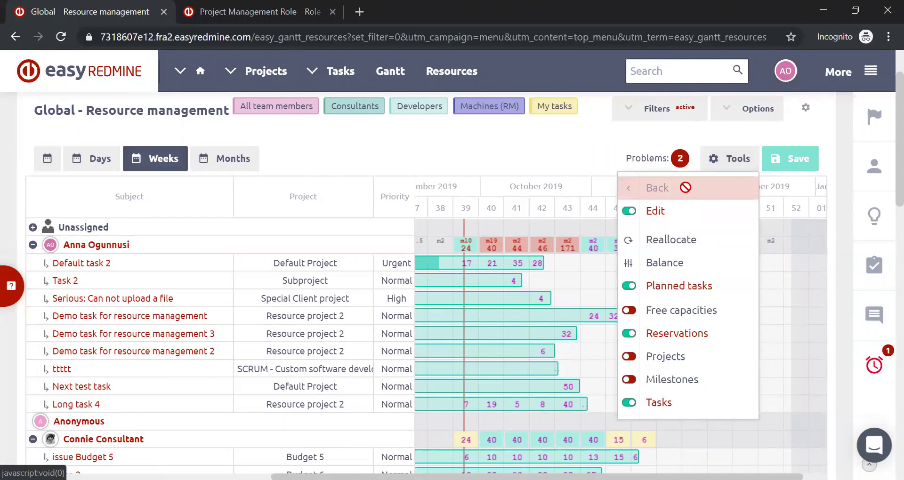
{"action": "left_click", "coordinate": [652, 263]}
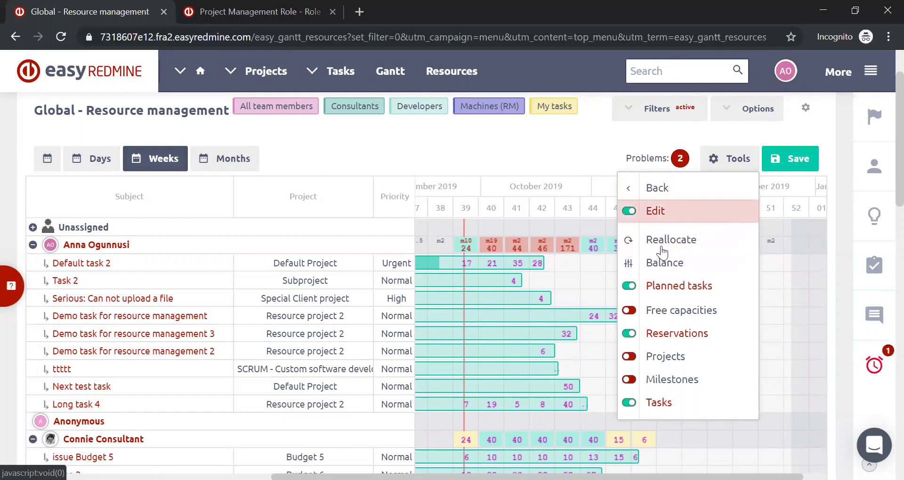
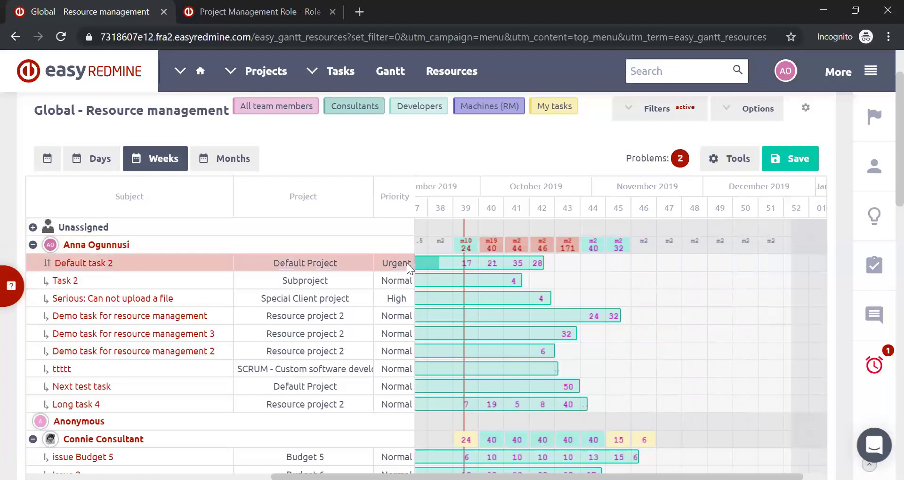
- Narrow the Subject and Project columns so that more weeks fit in the timeline
{"action": "scroll", "coordinate": [406, 263], "scroll_direction": "down", "scroll_amount": 2}
{"action": "scroll", "coordinate": [407, 263], "scroll_direction": "up", "scroll_amount": 1}
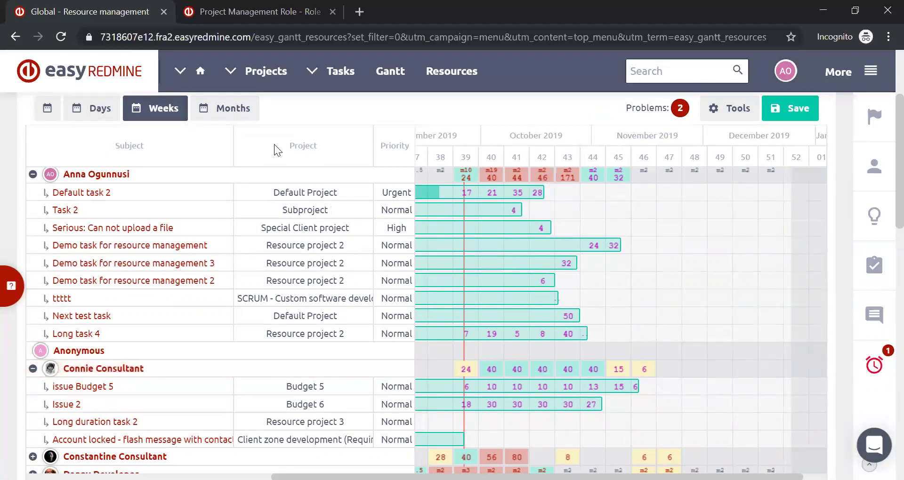
{"action": "left_click_drag", "start_coordinate": [233, 139], "coordinate": [134, 150]}
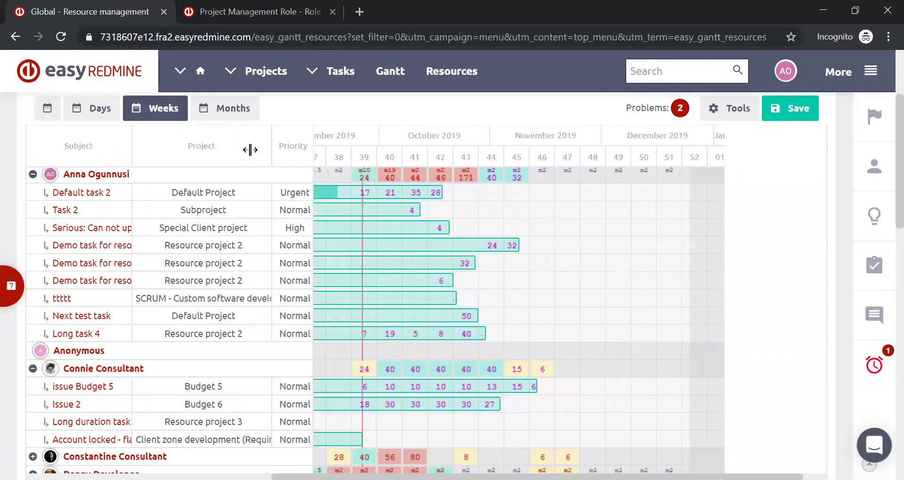
{"action": "left_click_drag", "start_coordinate": [272, 145], "coordinate": [189, 156]}
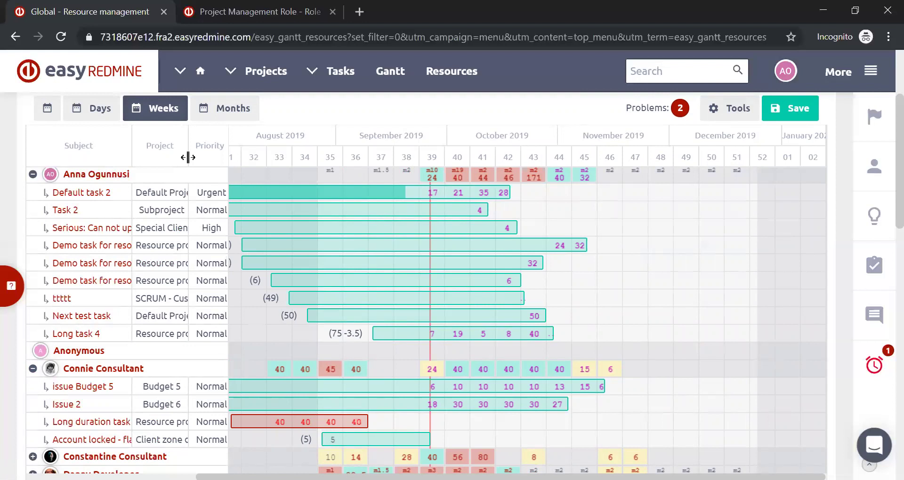
- Save the balanced resource plan and open the Resource management settings
{"action": "scroll", "coordinate": [587, 345], "scroll_direction": "up", "scroll_amount": 3}
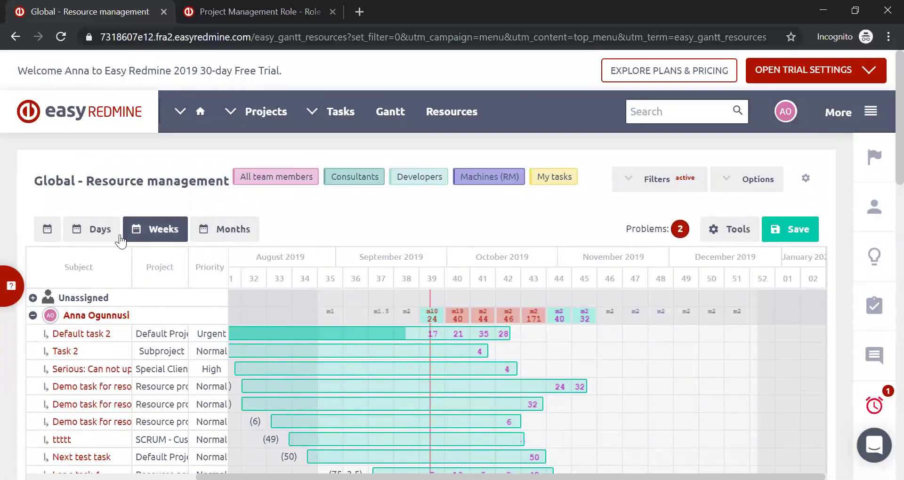
{"action": "left_click", "coordinate": [805, 180]}
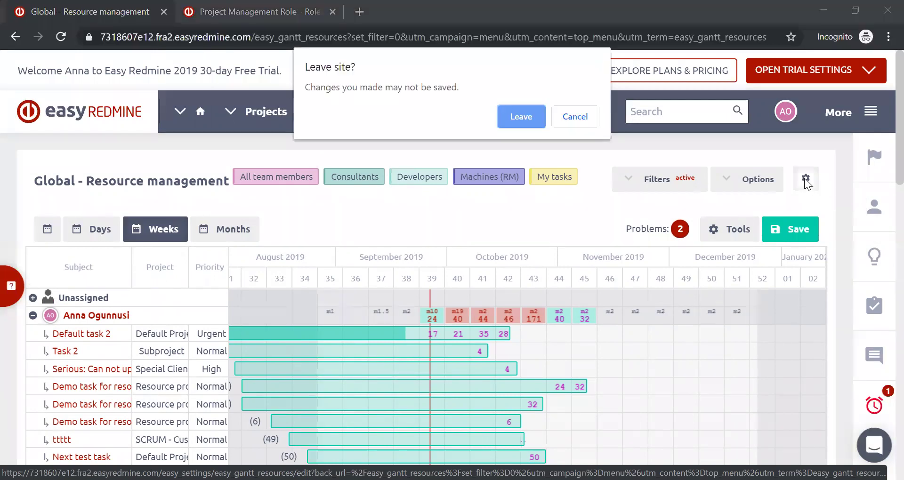
{"action": "left_click", "coordinate": [575, 117]}
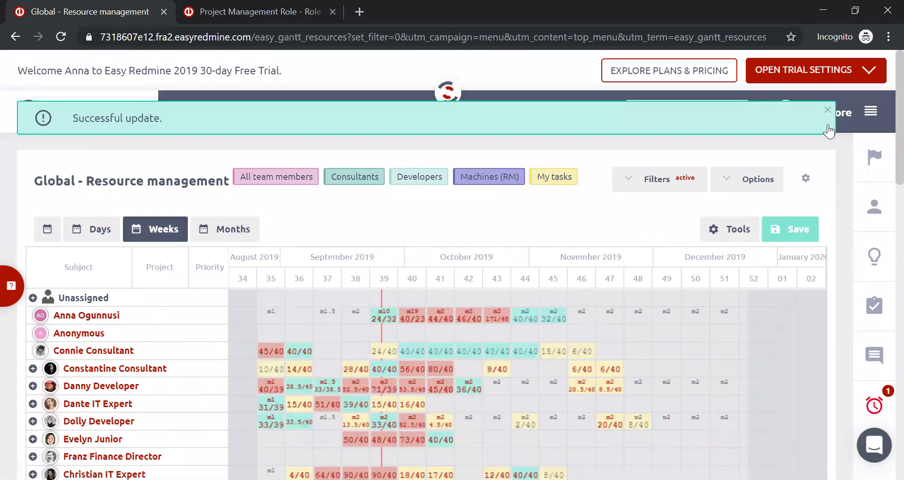
{"action": "left_click", "coordinate": [827, 110]}
{"action": "left_click", "coordinate": [842, 113]}
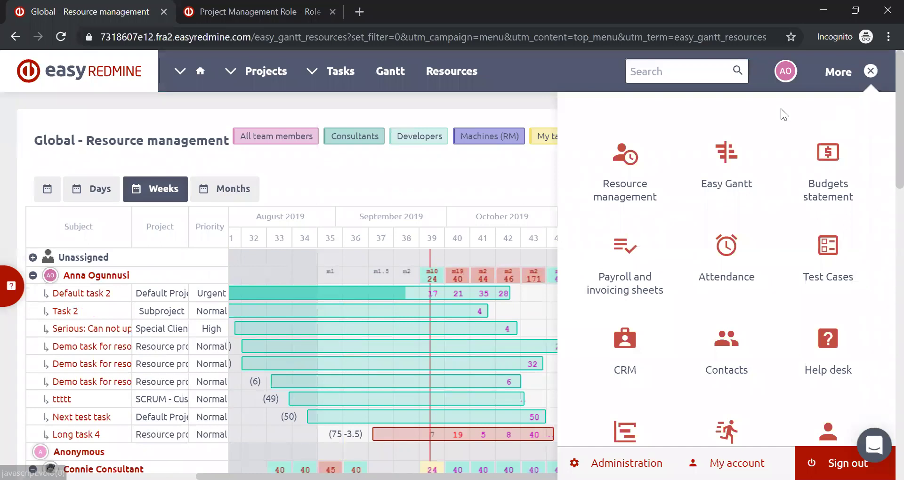
{"action": "left_click", "coordinate": [871, 70]}
{"action": "left_click", "coordinate": [806, 179]}
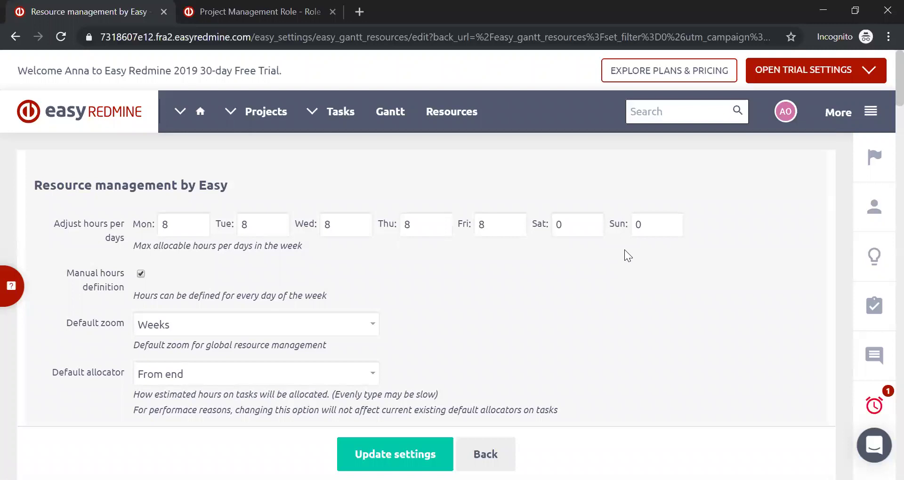
- Examine the Resource management settings, including the default allocator choices and the options for soonest start, latest due date, free capacities and groups
{"action": "scroll", "coordinate": [624, 278], "scroll_direction": "down", "scroll_amount": 3}
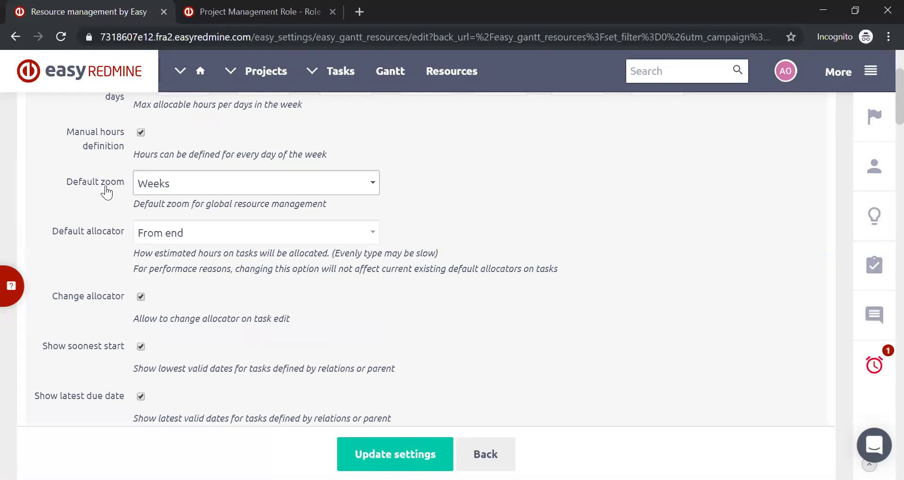
{"action": "left_click", "coordinate": [207, 234]}
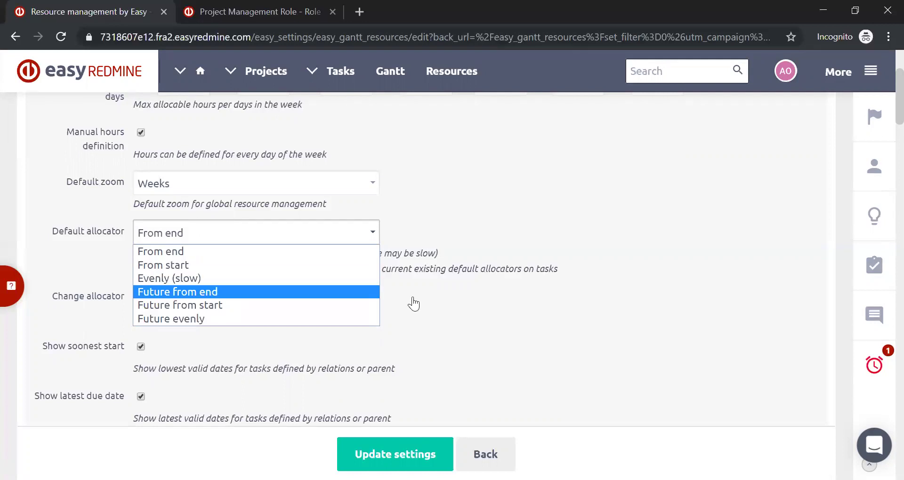
{"action": "left_click", "coordinate": [632, 289]}
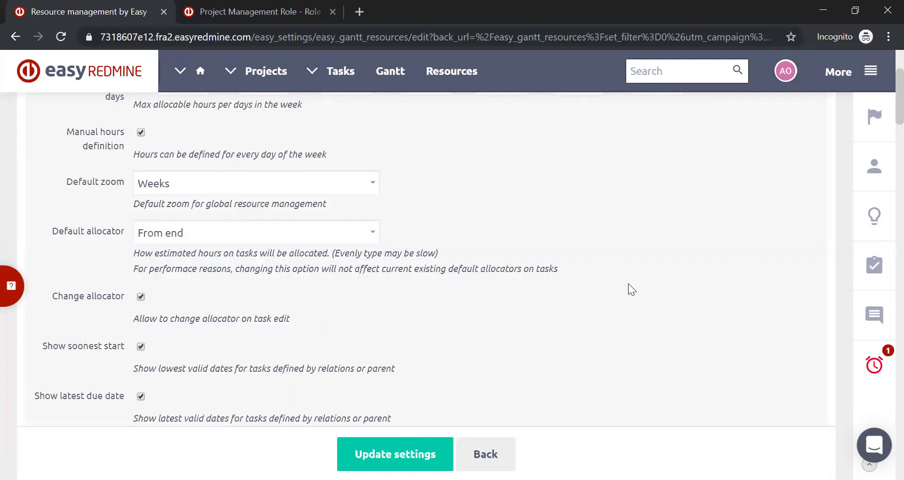
{"action": "scroll", "coordinate": [637, 280], "scroll_direction": "down", "scroll_amount": 1}
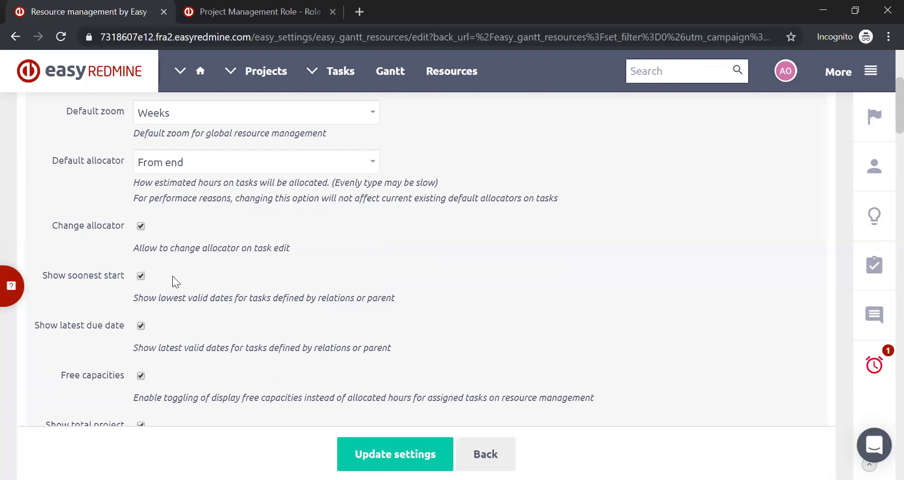
{"action": "scroll", "coordinate": [199, 281], "scroll_direction": "down", "scroll_amount": 1}
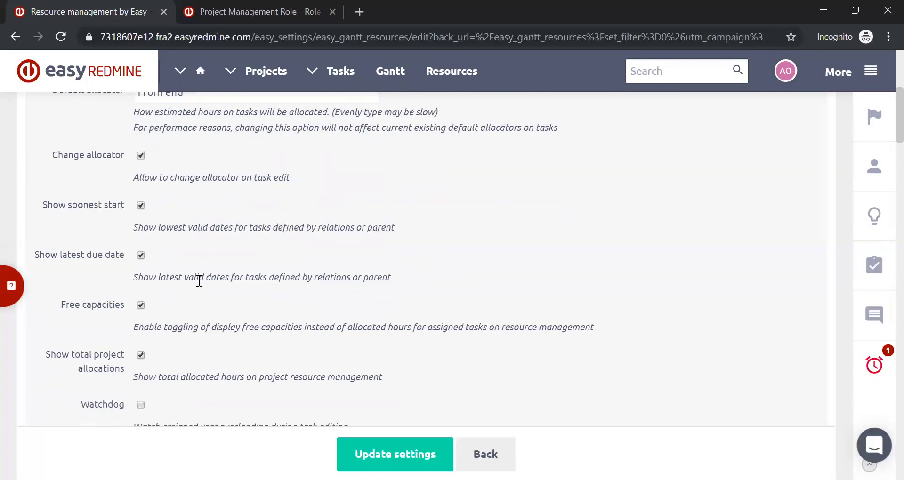
{"action": "scroll", "coordinate": [199, 281], "scroll_direction": "down", "scroll_amount": 1}
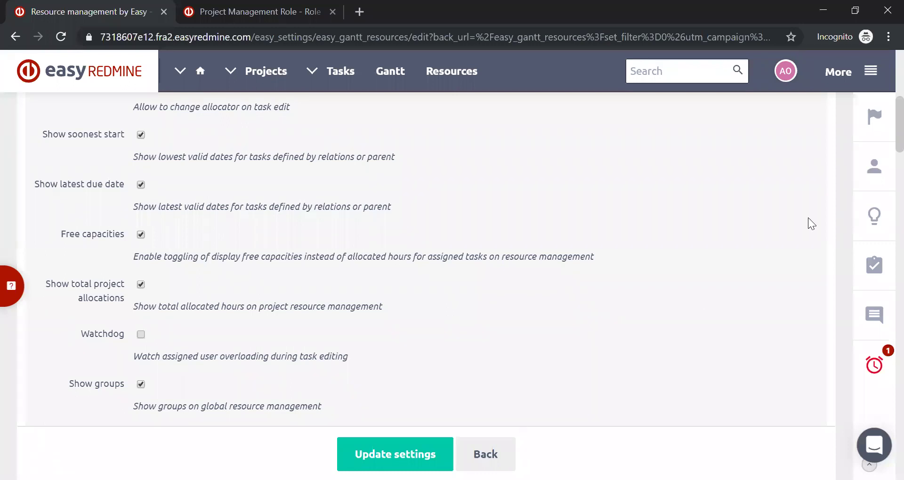
{"action": "scroll", "coordinate": [711, 225], "scroll_direction": "up", "scroll_amount": 6}
{"action": "scroll", "coordinate": [708, 224], "scroll_direction": "up", "scroll_amount": 2}
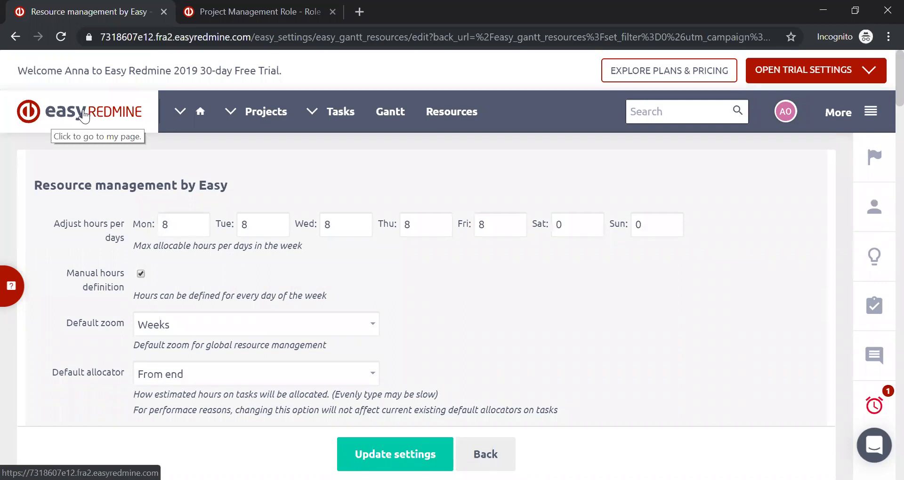
- Go to the home page and open the project "For demonstration of Resource management" from the Projects' Gantt
{"action": "left_click", "coordinate": [84, 115]}
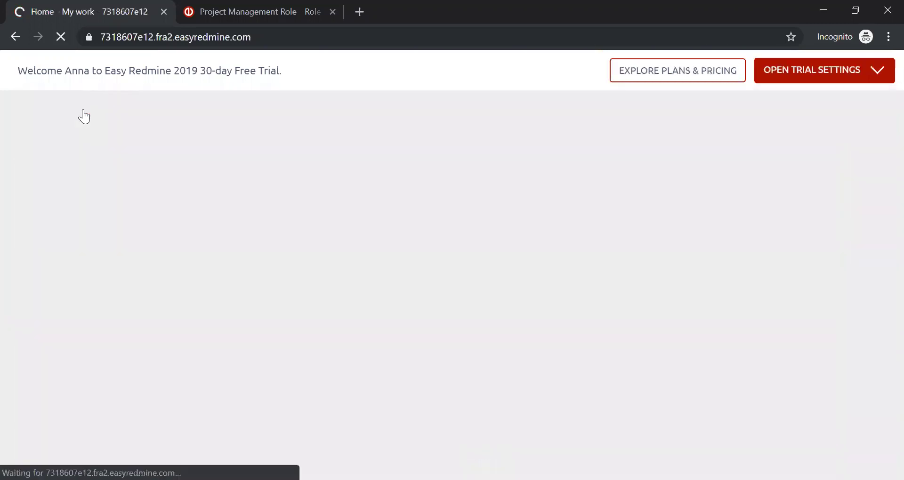
{"action": "scroll", "coordinate": [168, 224], "scroll_direction": "down", "scroll_amount": 10}
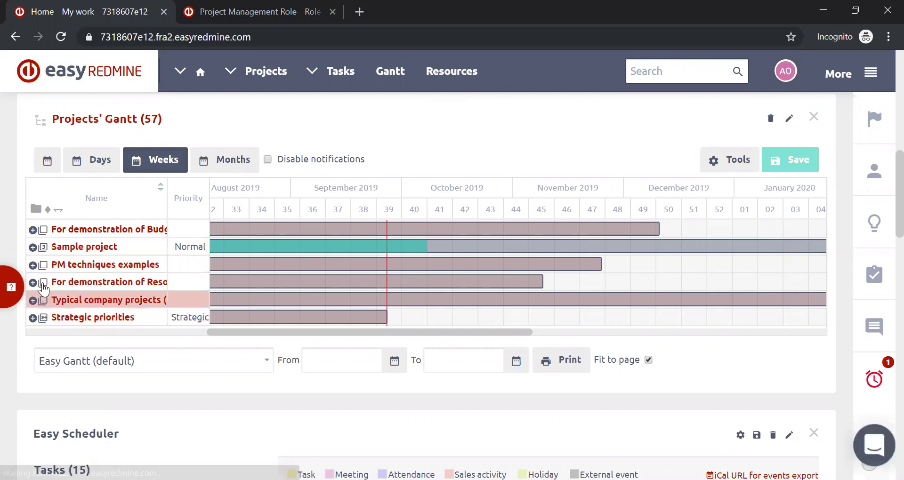
{"action": "left_click", "coordinate": [71, 282]}
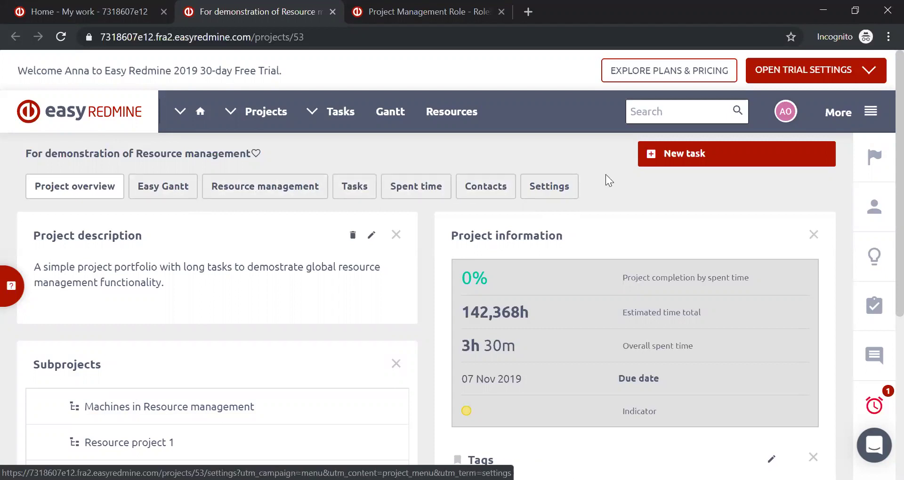
- Open the project's settings and examine which modules are enabled for it
{"action": "left_click", "coordinate": [546, 181]}
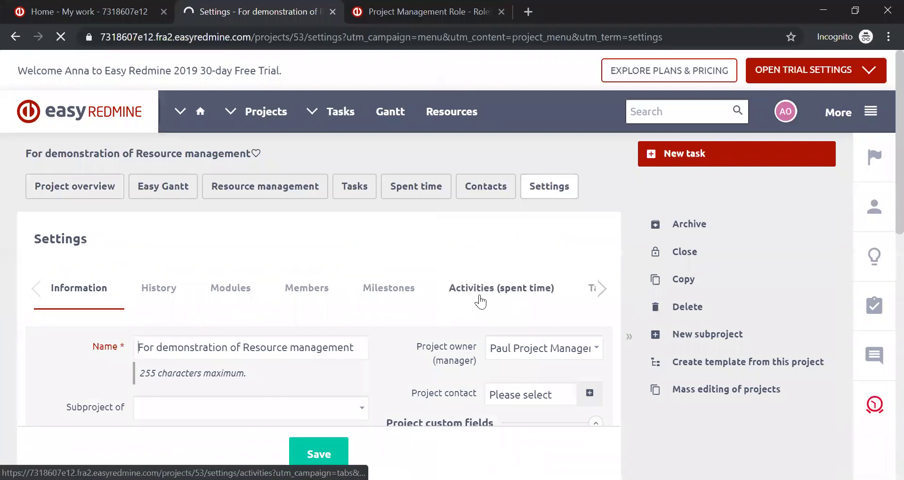
{"action": "left_click", "coordinate": [227, 298]}
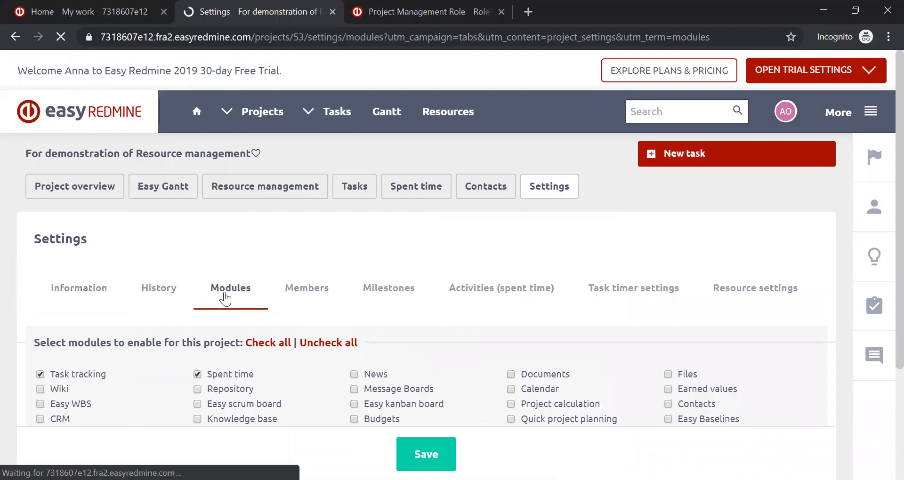
{"action": "scroll", "coordinate": [357, 252], "scroll_direction": "down", "scroll_amount": 1}
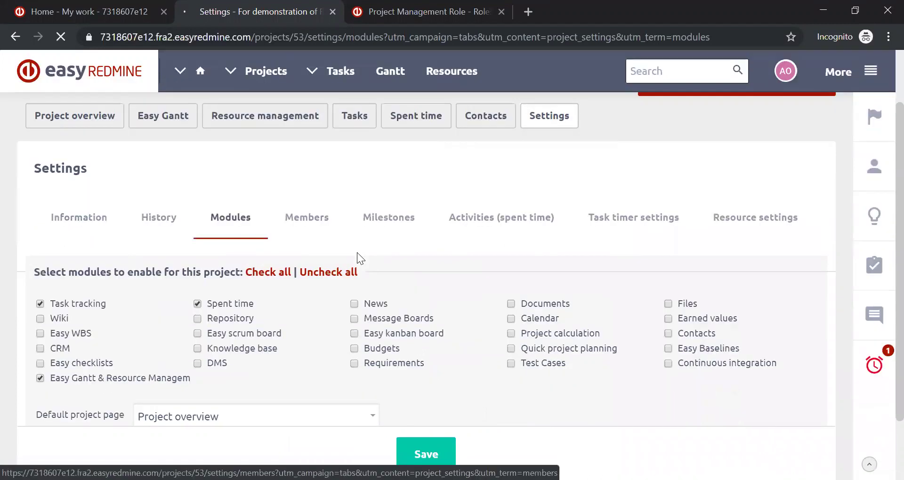
{"action": "scroll", "coordinate": [357, 258], "scroll_direction": "down", "scroll_amount": 1}
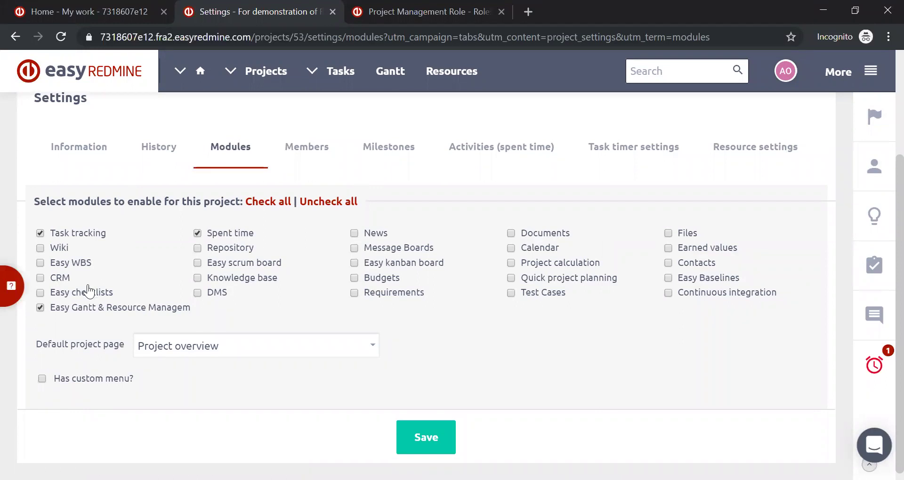
{"action": "scroll", "coordinate": [278, 342], "scroll_direction": "up", "scroll_amount": 3}
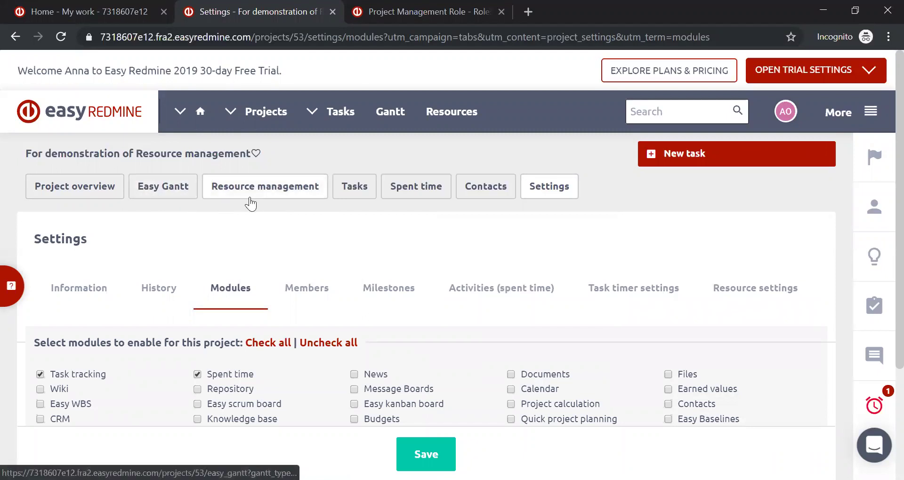
- Disable the Easy Gantt & Resource Management module for this project and save the module settings
{"action": "scroll", "coordinate": [276, 197], "scroll_direction": "down", "scroll_amount": 3}
{"action": "left_click", "coordinate": [40, 298]}
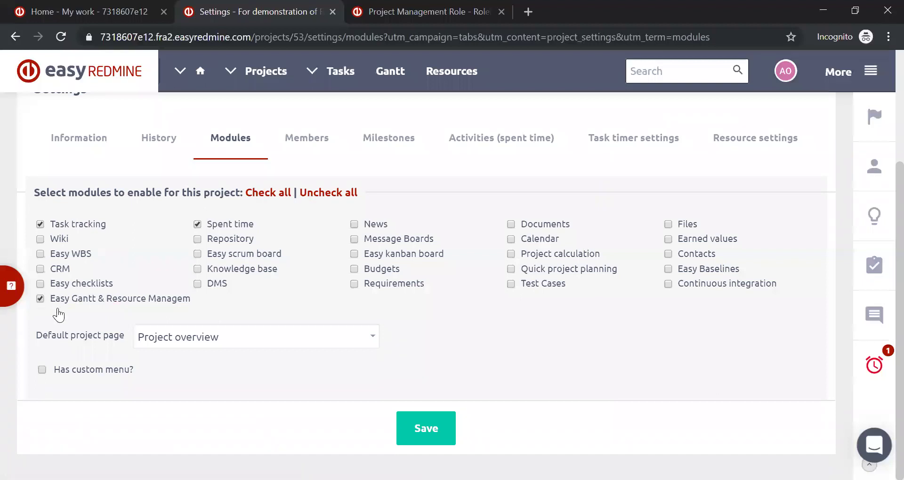
{"action": "left_click", "coordinate": [405, 428]}
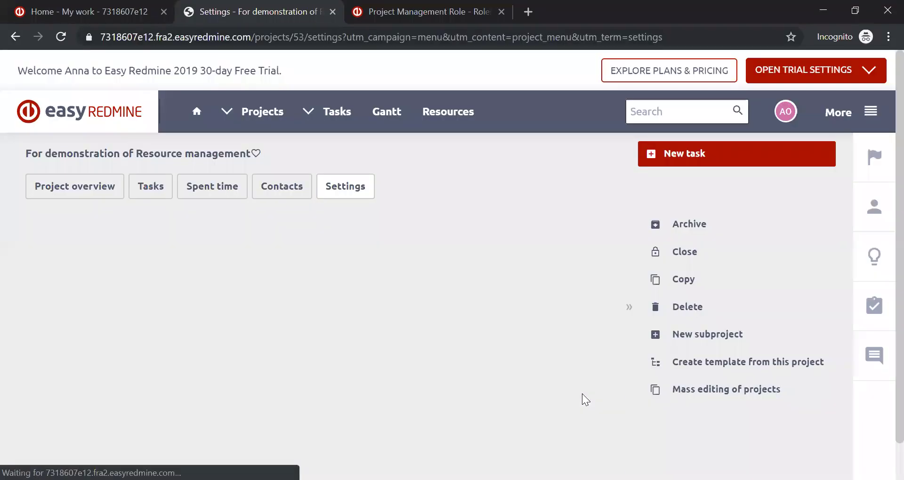
{"action": "scroll", "coordinate": [484, 296], "scroll_direction": "down", "scroll_amount": 1}
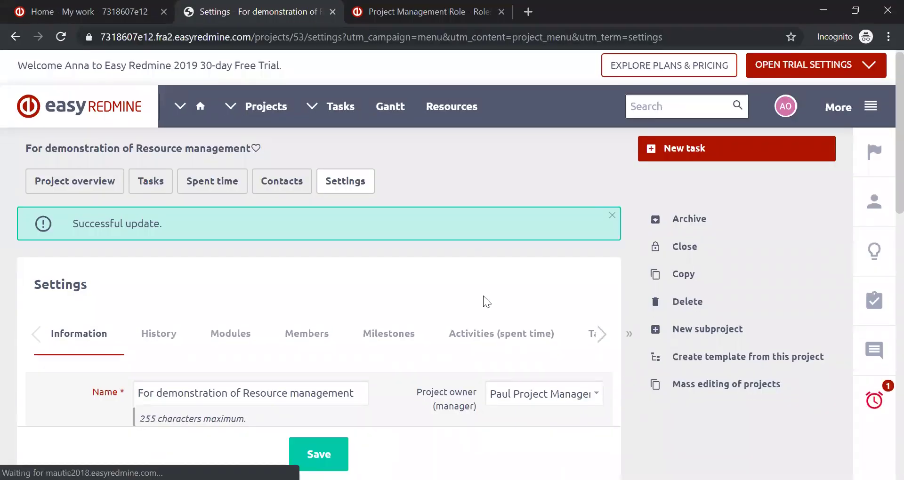
{"action": "scroll", "coordinate": [339, 146], "scroll_direction": "down", "scroll_amount": 4}
{"action": "scroll", "coordinate": [283, 282], "scroll_direction": "up", "scroll_amount": 5}
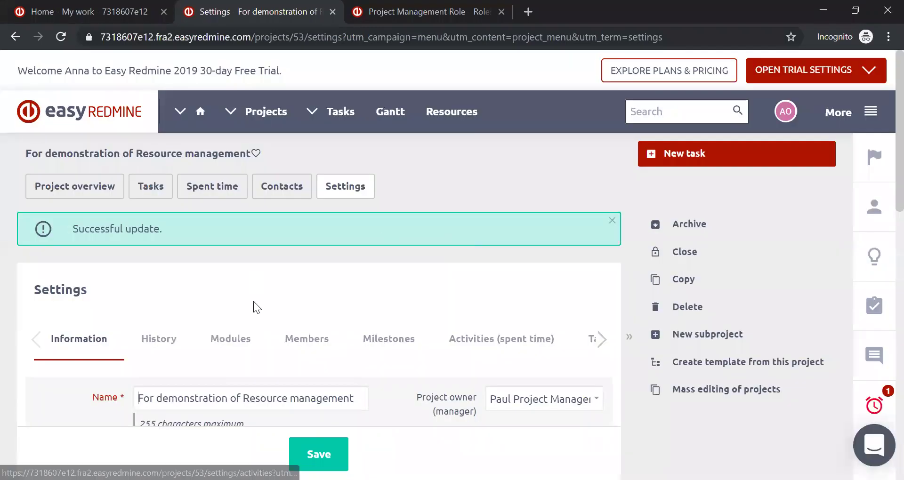
- Enable the Easy Gantt & Resource Management module for the project again and save the module settings
{"action": "left_click", "coordinate": [233, 345]}
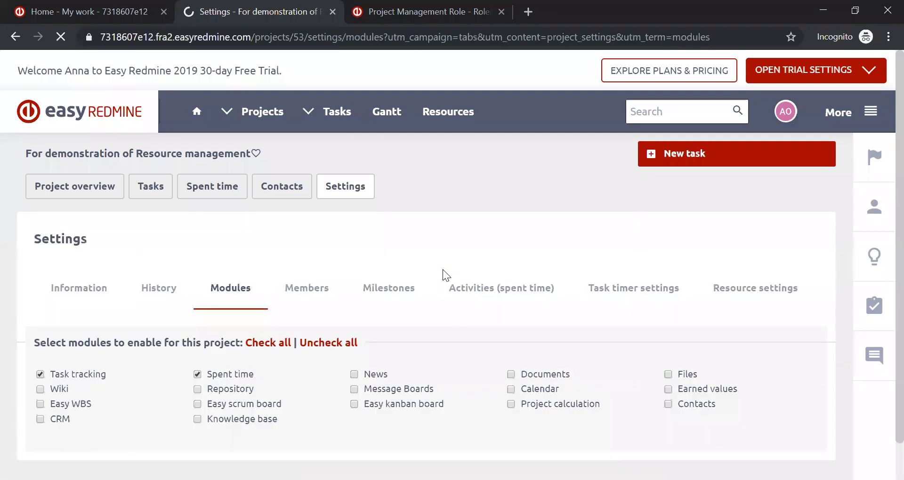
{"action": "scroll", "coordinate": [343, 281], "scroll_direction": "down", "scroll_amount": 3}
{"action": "left_click", "coordinate": [40, 298]}
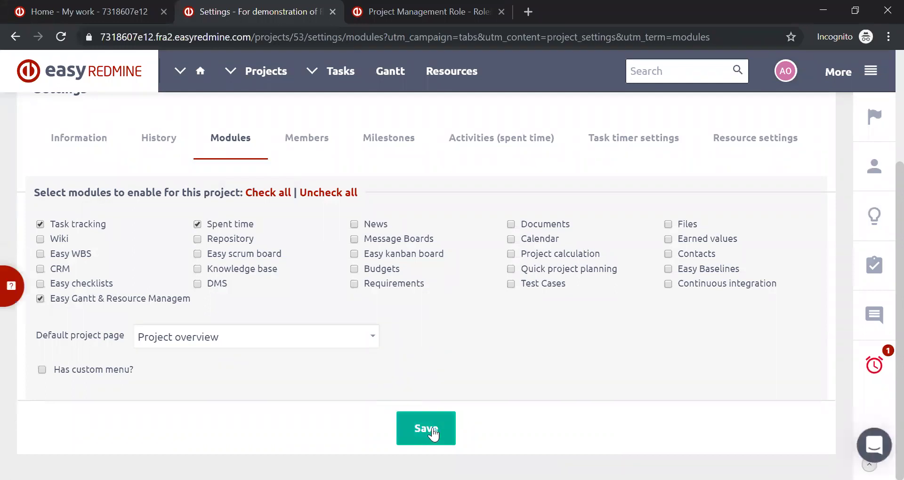
{"action": "left_click", "coordinate": [428, 433]}
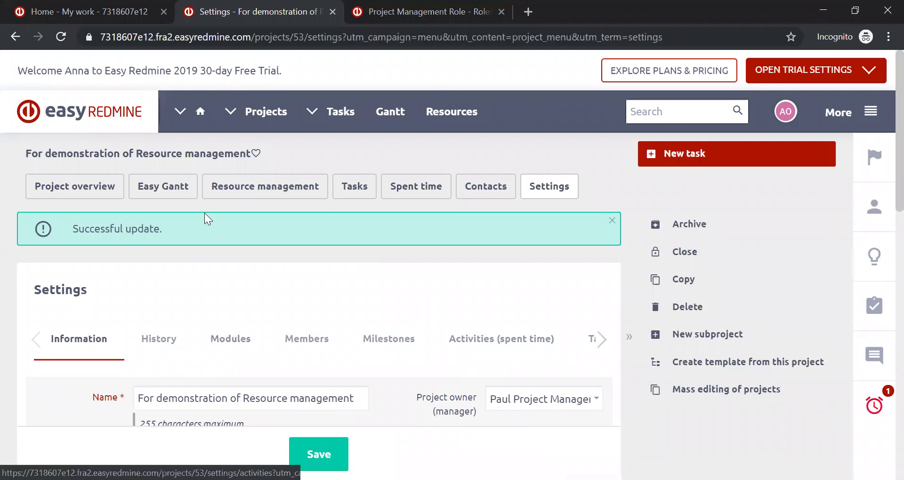
- Open the project's resource management view, dismiss the Gantt tooltips, and examine the weekly workload and the colour legend
{"action": "left_click", "coordinate": [253, 187]}
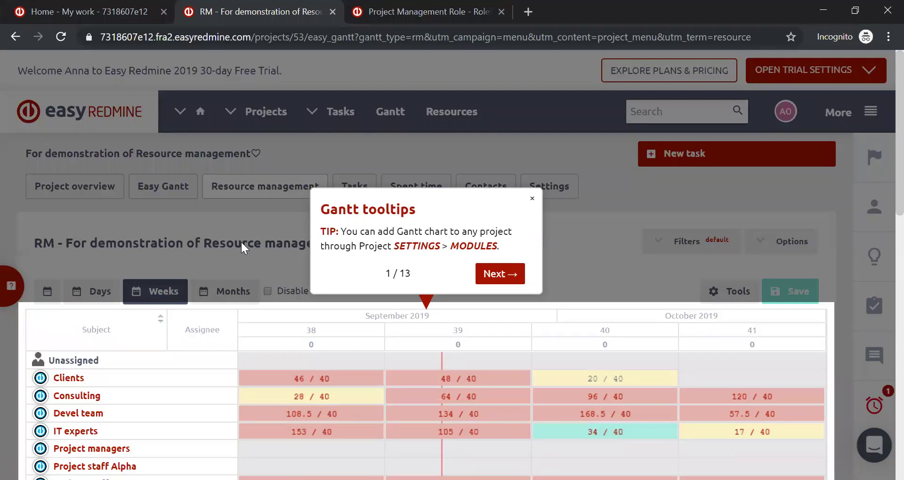
{"action": "left_click", "coordinate": [532, 198]}
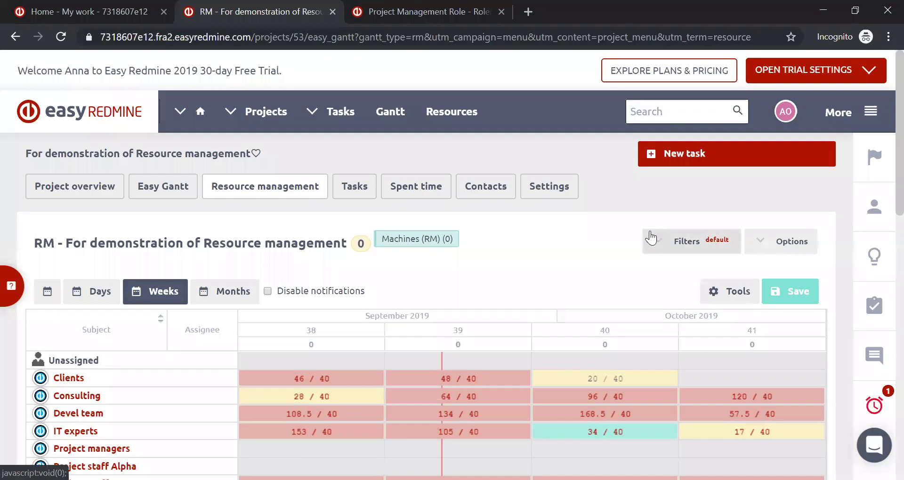
{"action": "scroll", "coordinate": [652, 239], "scroll_direction": "down", "scroll_amount": 2}
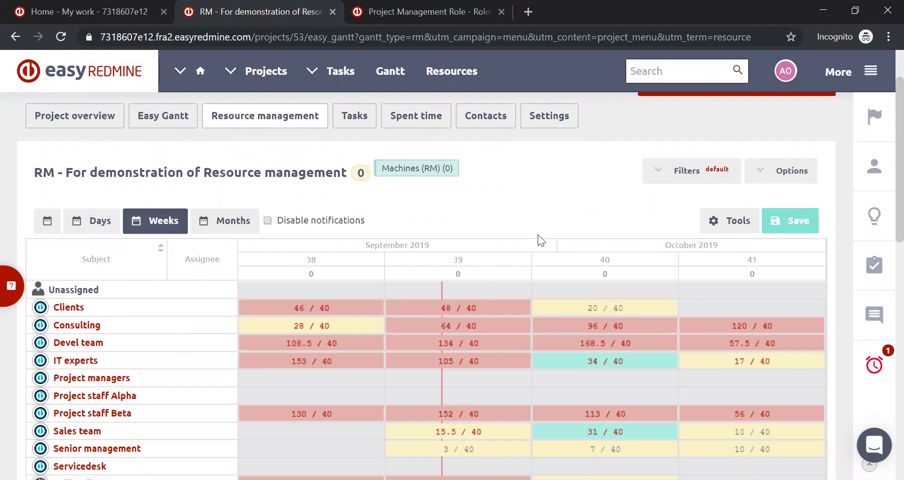
{"action": "scroll", "coordinate": [540, 240], "scroll_direction": "down", "scroll_amount": 10}
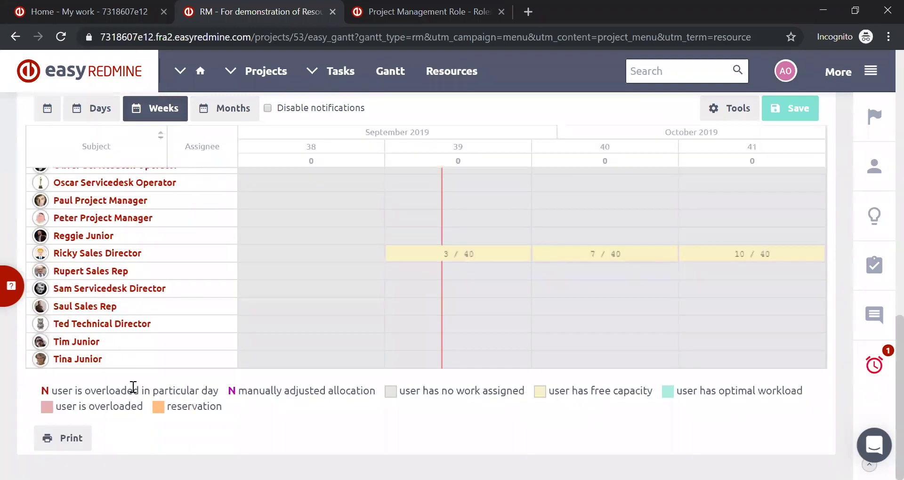
{"action": "scroll", "coordinate": [392, 410], "scroll_direction": "up", "scroll_amount": 10}
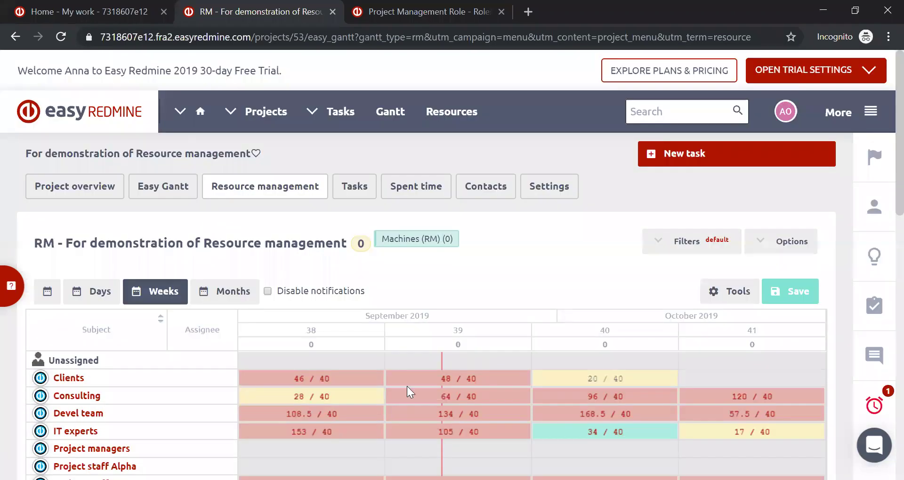
{"action": "scroll", "coordinate": [407, 386], "scroll_direction": "down", "scroll_amount": 10}
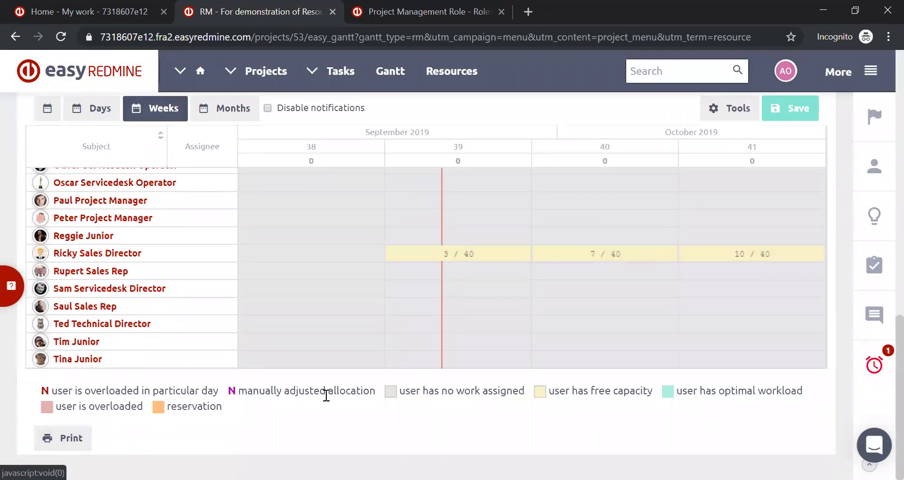
{"action": "scroll", "coordinate": [326, 396], "scroll_direction": "up", "scroll_amount": 10}
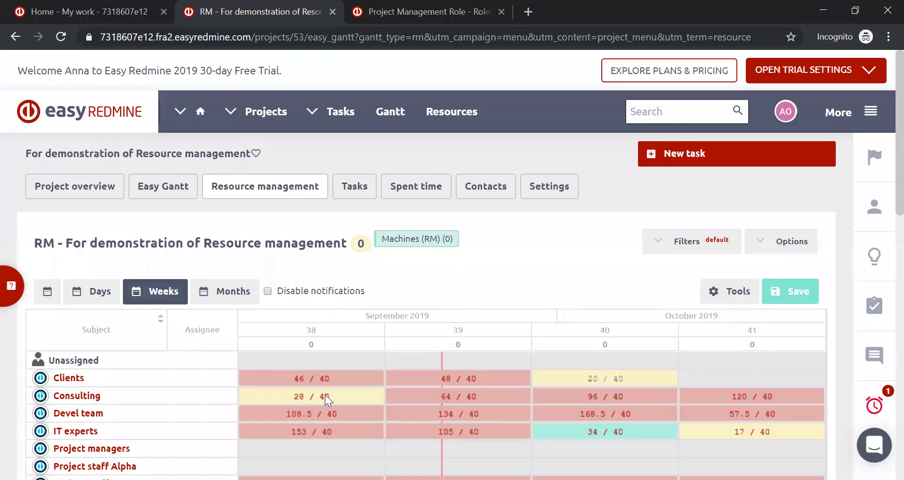
- Open the project's Easy Gantt chart and switch it to the Resource management view
{"action": "left_click", "coordinate": [179, 193]}
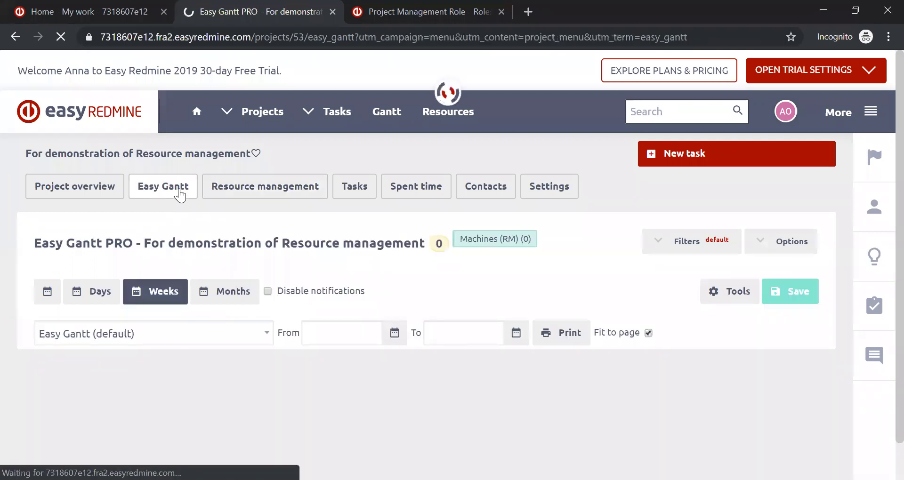
{"action": "scroll", "coordinate": [583, 237], "scroll_direction": "down", "scroll_amount": 1}
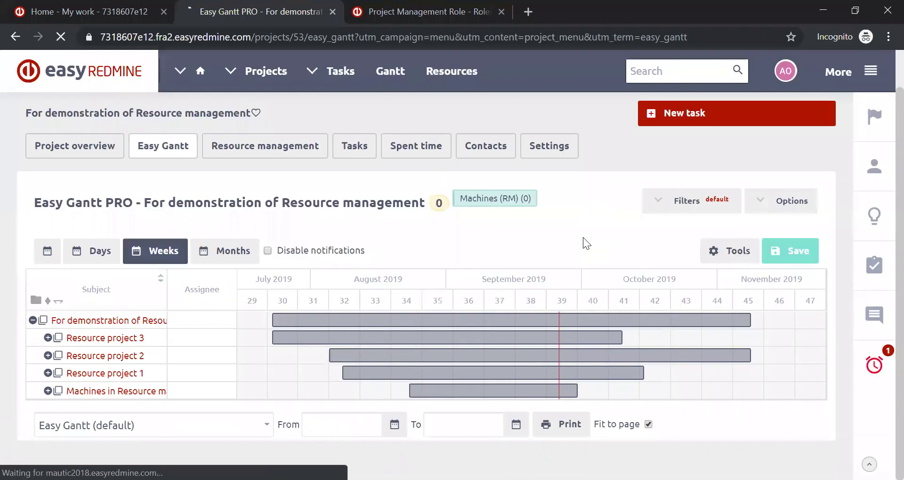
{"action": "left_click", "coordinate": [739, 257]}
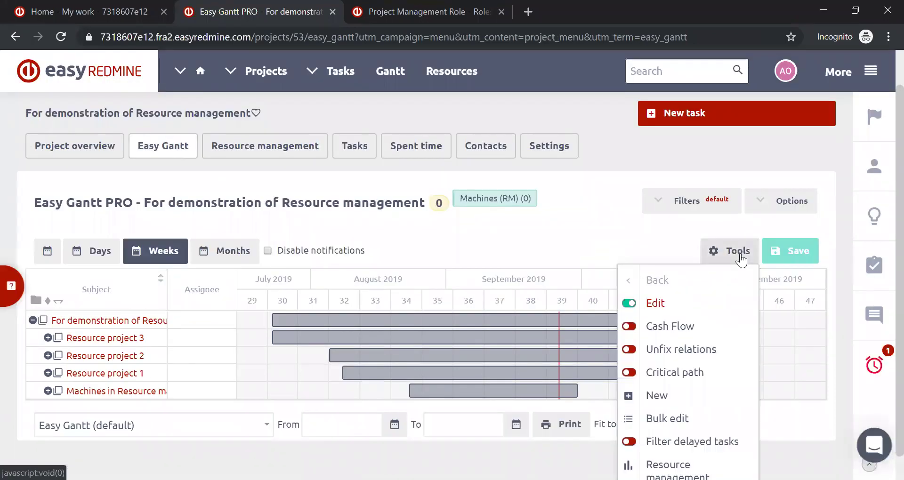
{"action": "scroll", "coordinate": [725, 369], "scroll_direction": "down", "scroll_amount": 1}
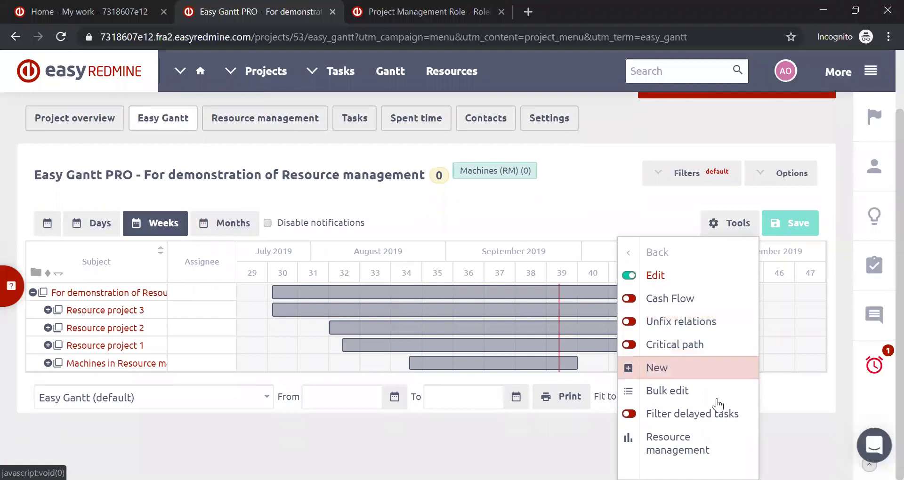
{"action": "left_click", "coordinate": [700, 452]}
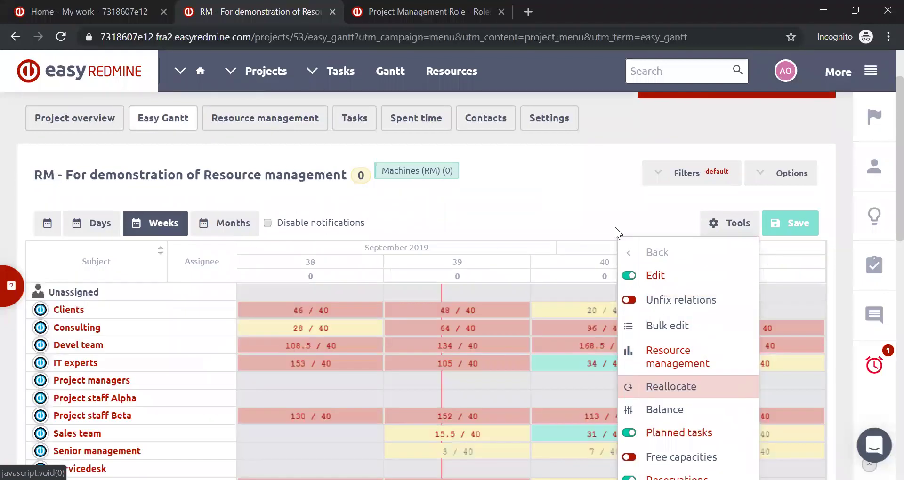
{"action": "scroll", "coordinate": [583, 177], "scroll_direction": "down", "scroll_amount": 3}
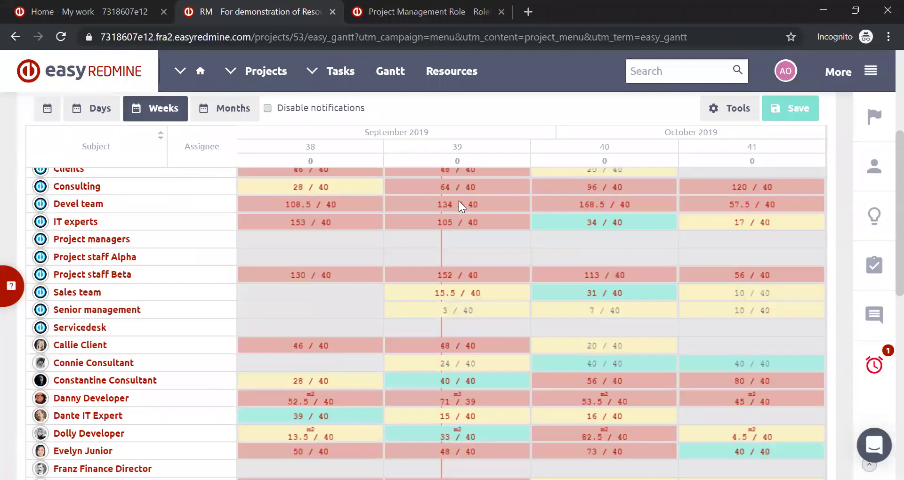
- Try to toggle the Milestones display in the Gantt chart's resource management view
{"action": "scroll", "coordinate": [487, 308], "scroll_direction": "up", "scroll_amount": 3}
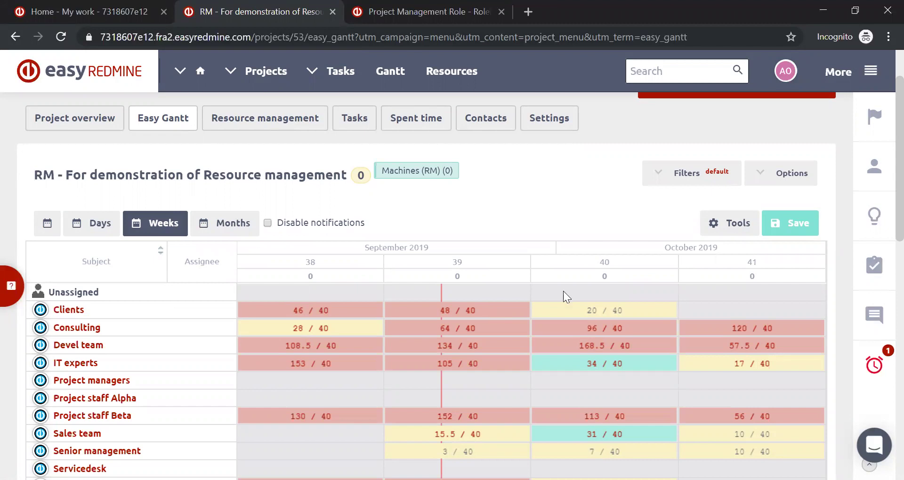
{"action": "left_click", "coordinate": [725, 224]}
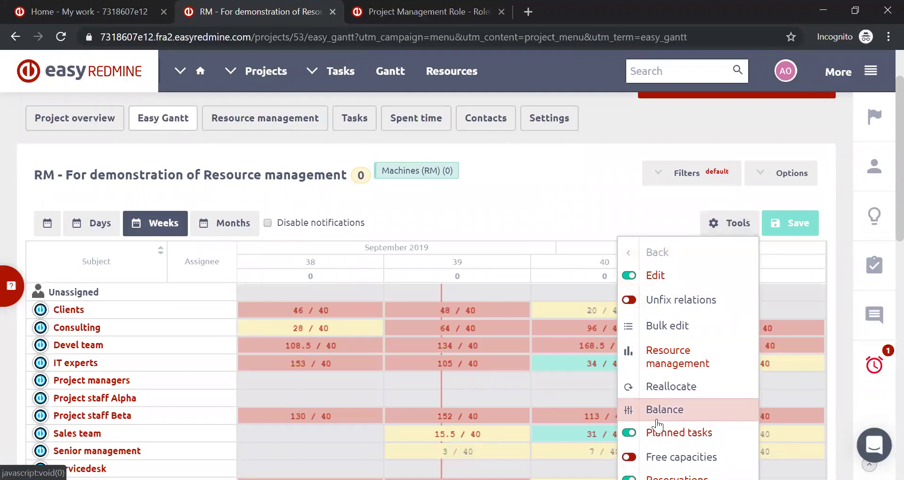
{"action": "scroll", "coordinate": [658, 426], "scroll_direction": "down", "scroll_amount": 2}
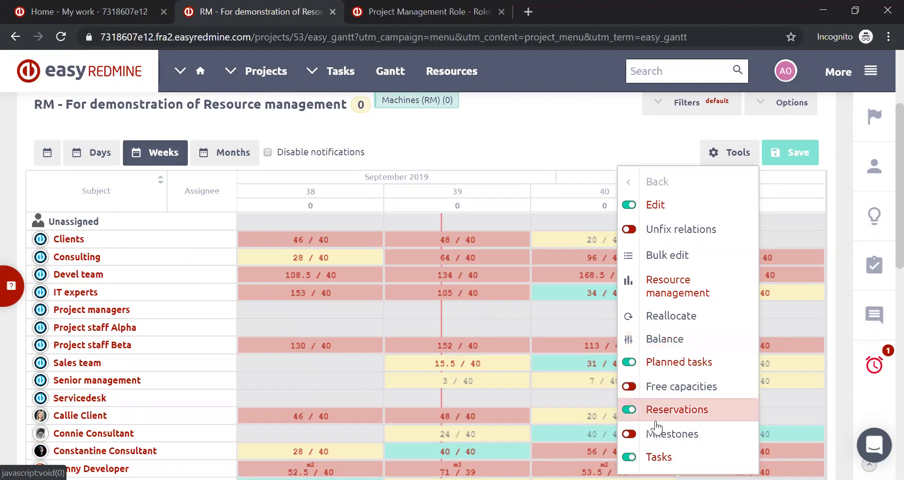
{"action": "left_click", "coordinate": [628, 434]}
{"action": "scroll", "coordinate": [523, 255], "scroll_direction": "up", "scroll_amount": 3}
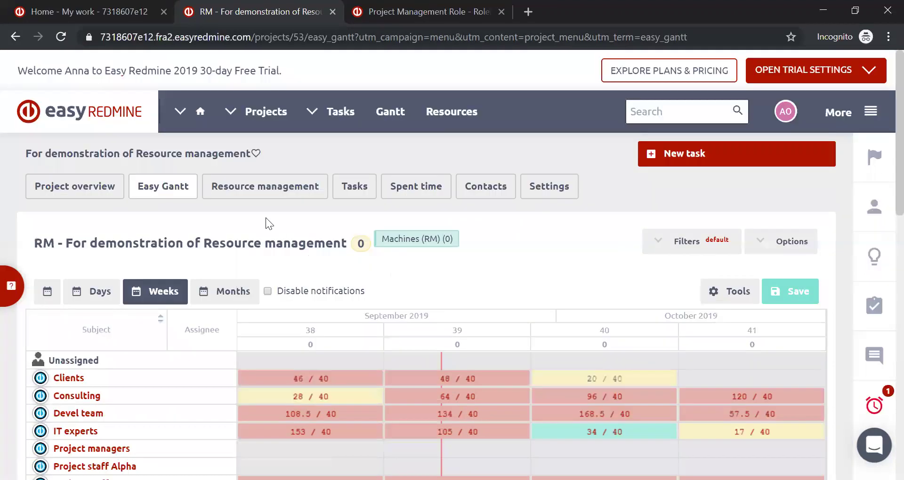
- Open the project's Resource management view and turn on the Milestones and Free capacities displays
{"action": "left_click", "coordinate": [258, 187]}
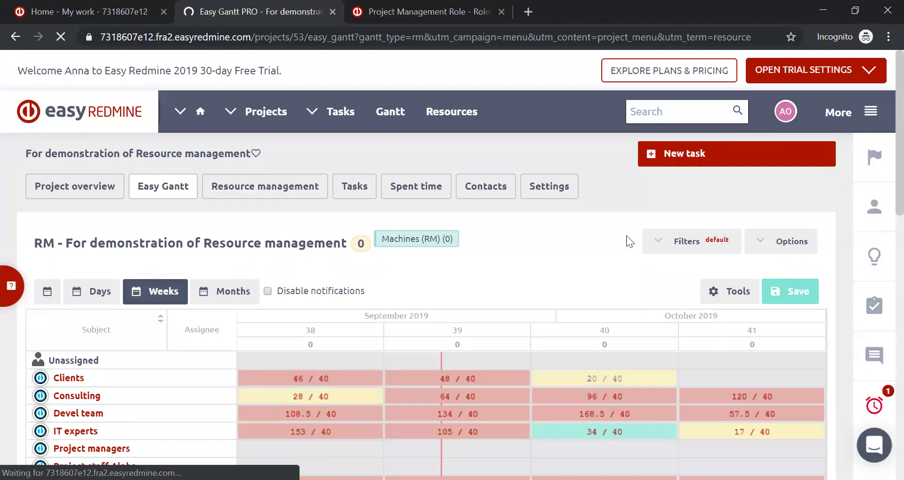
{"action": "left_click", "coordinate": [737, 292]}
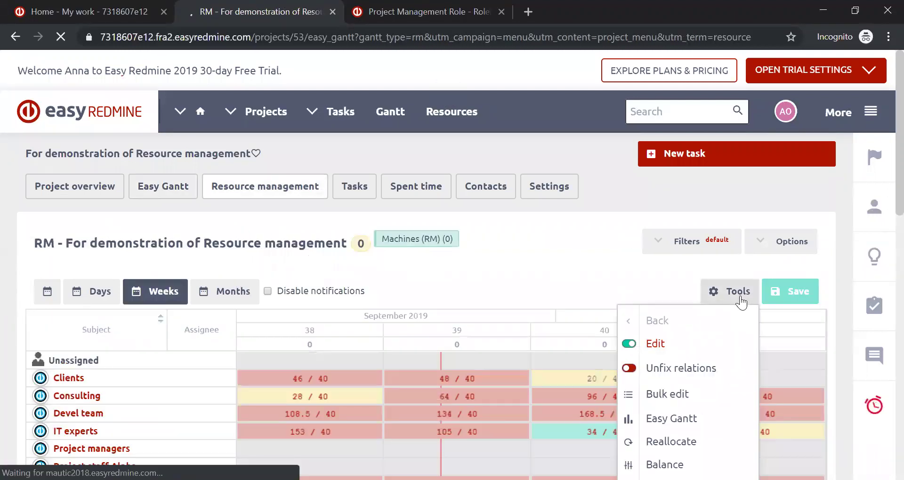
{"action": "scroll", "coordinate": [742, 303], "scroll_direction": "down", "scroll_amount": 3}
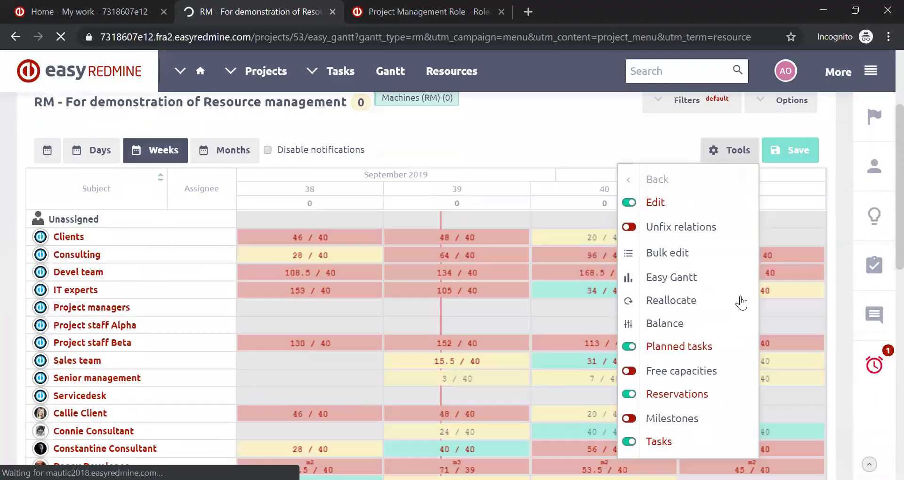
{"action": "left_click", "coordinate": [628, 426]}
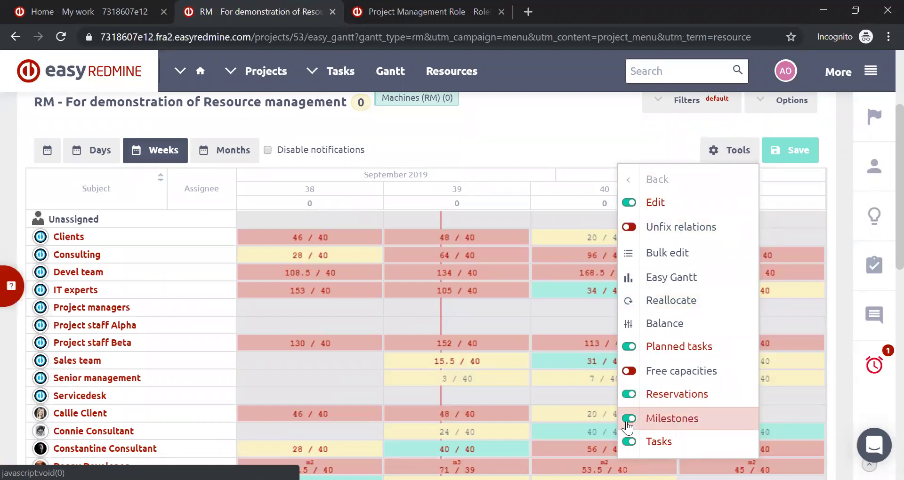
{"action": "left_click", "coordinate": [629, 372]}
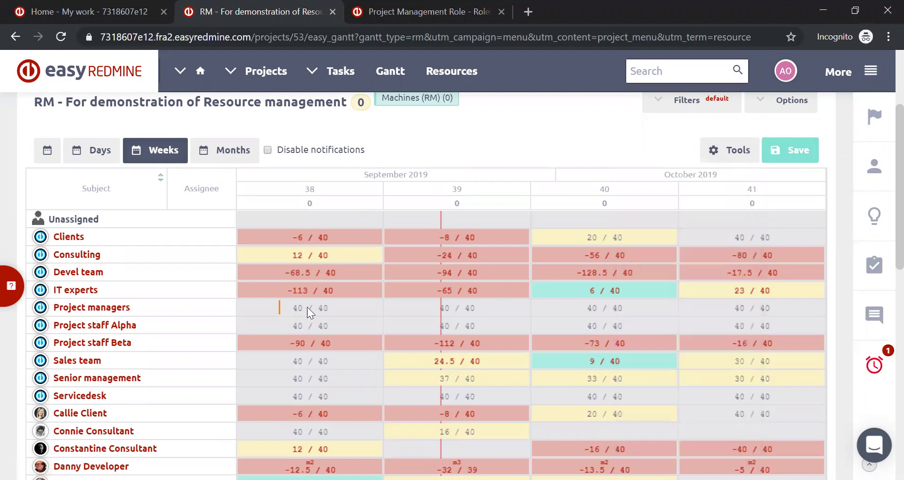
- Start a new reservation for Project staff Alpha from 2019-09-18 to 2019-09-20, and discard it after reviewing its fields
{"action": "left_click_drag", "start_coordinate": [283, 304], "coordinate": [338, 304]}
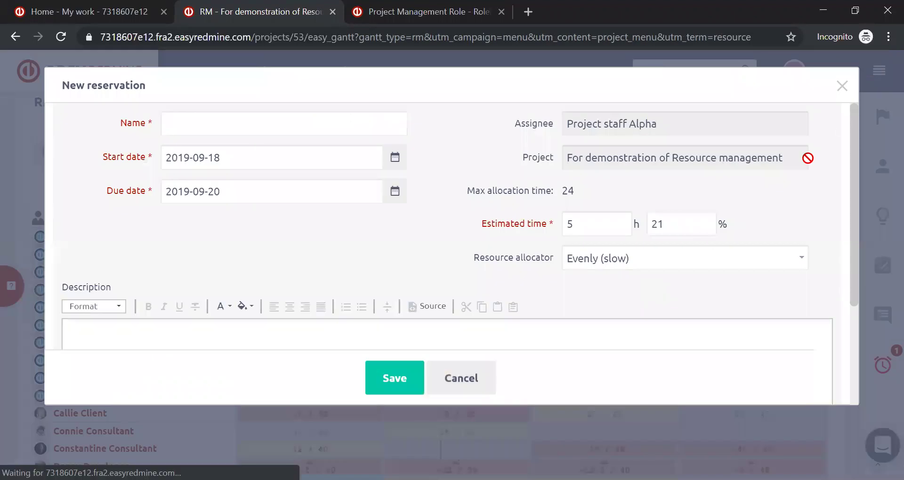
{"action": "left_click", "coordinate": [842, 86]}
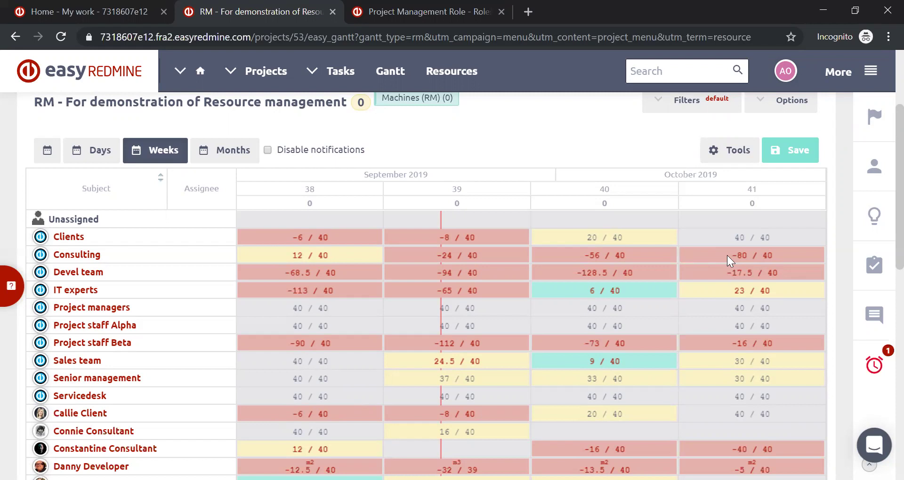
- Draft a reservation named "meeting" for Project managers on 2019-10-01, review its maximum allocation and estimated time, and discard it
{"action": "mouse_move", "coordinate": [564, 308]}
{"action": "left_mouse_down"}
{"action": "mouse_move", "coordinate": [654, 314]}
{"action": "mouse_move", "coordinate": [561, 310]}
{"action": "left_mouse_up"}
{"action": "left_click_drag", "start_coordinate": [642, 310], "coordinate": [562, 311]}
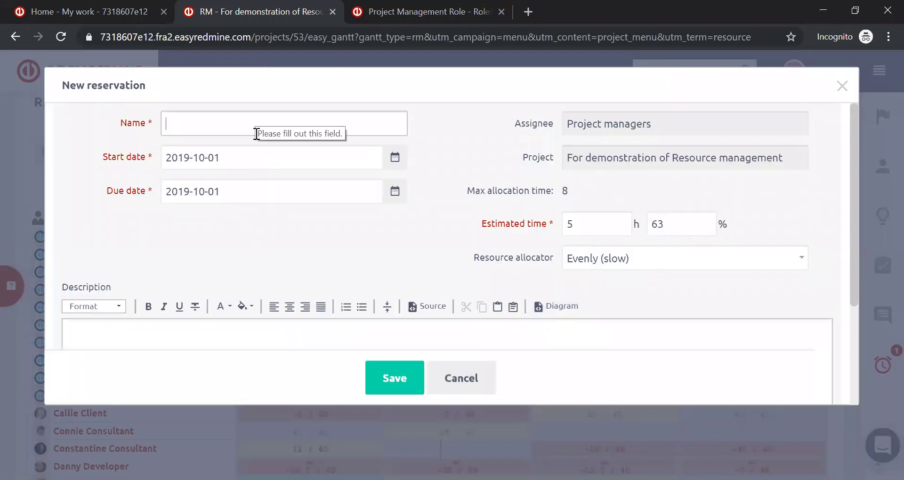
{"action": "type", "text": "meeting"}
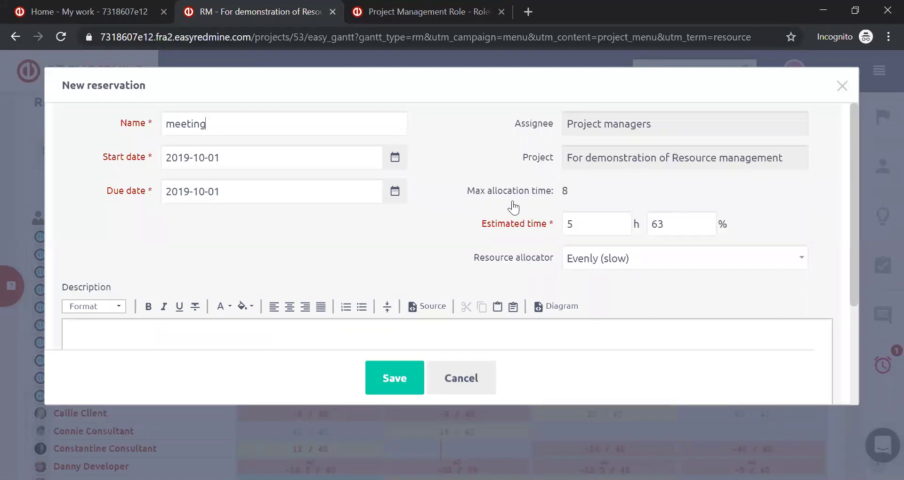
{"action": "left_click_drag", "start_coordinate": [568, 190], "coordinate": [553, 199]}
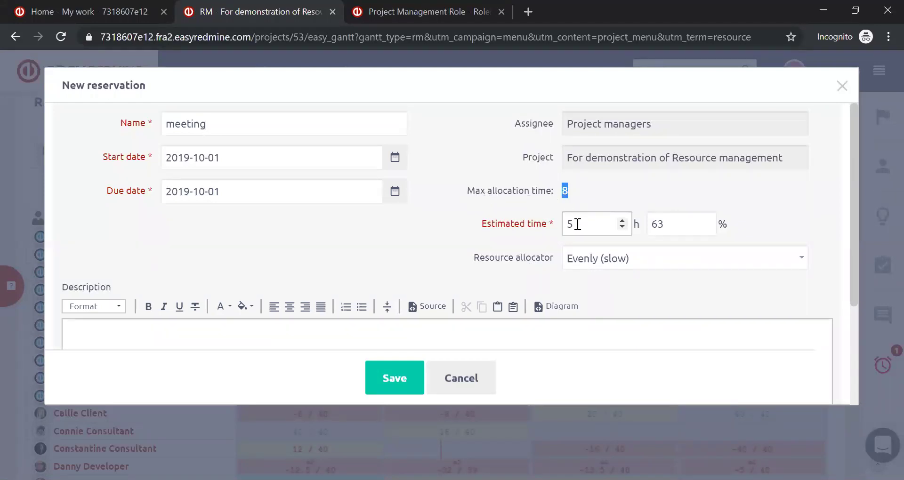
{"action": "left_click_drag", "start_coordinate": [577, 224], "coordinate": [553, 231]}
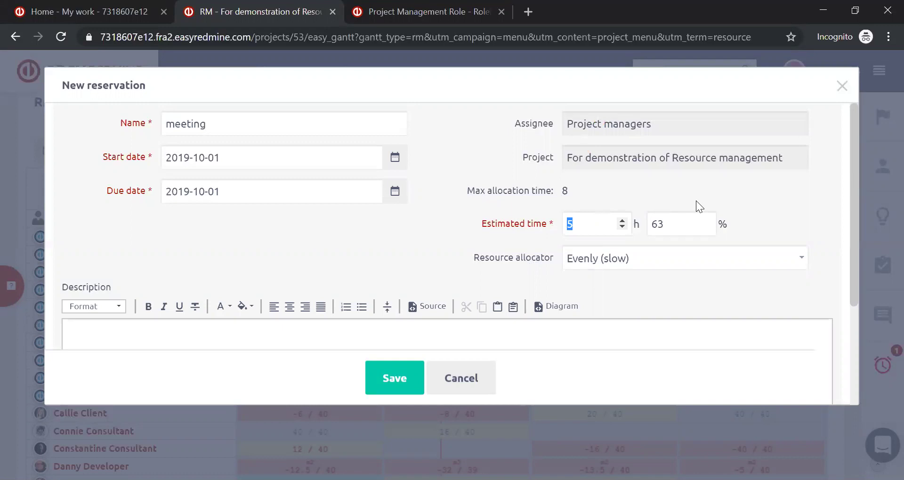
{"action": "scroll", "coordinate": [695, 201], "scroll_direction": "down", "scroll_amount": 3}
{"action": "scroll", "coordinate": [686, 270], "scroll_direction": "up", "scroll_amount": 3}
{"action": "left_click", "coordinate": [841, 87]}
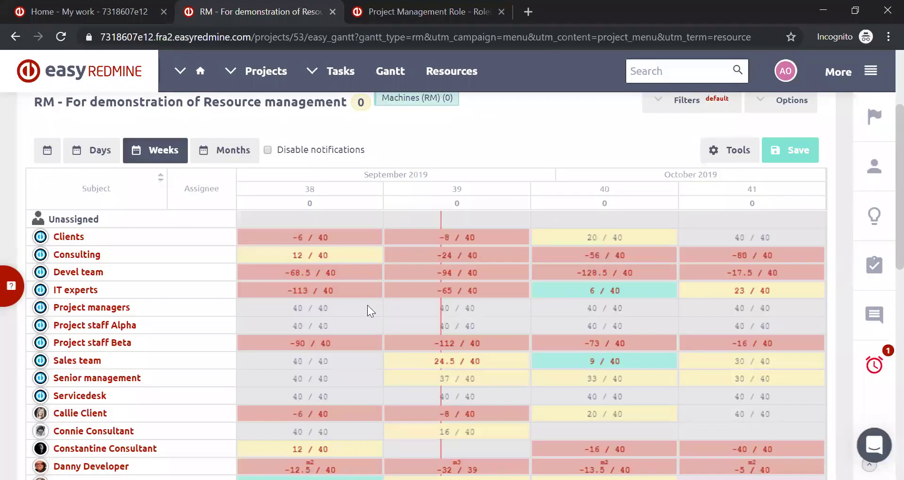
- Create a 5-hour reservation named "test reservation" for Project managers on 2019-09-22
{"action": "mouse_move", "coordinate": [367, 306]}
{"action": "left_mouse_down"}
{"action": "mouse_move", "coordinate": [405, 303]}
{"action": "mouse_move", "coordinate": [368, 311]}
{"action": "mouse_move", "coordinate": [381, 308]}
{"action": "left_mouse_up"}
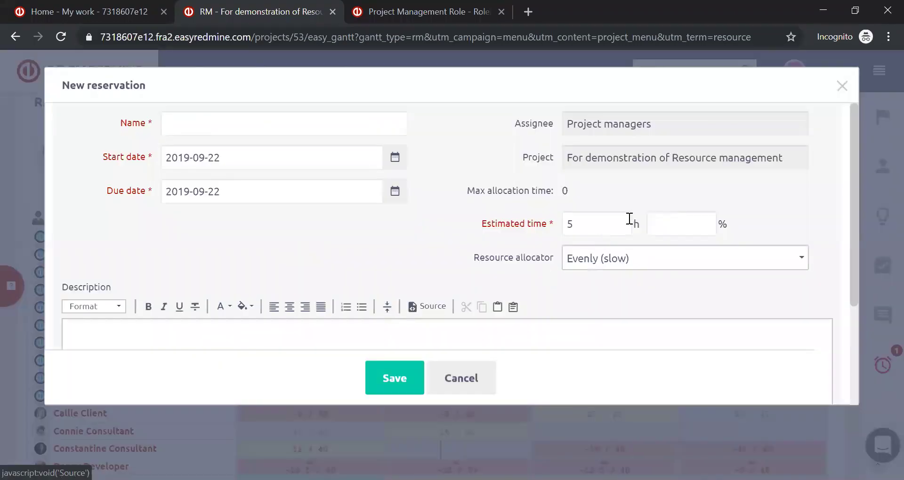
{"action": "scroll", "coordinate": [486, 288], "scroll_direction": "down", "scroll_amount": 3}
{"action": "scroll", "coordinate": [488, 280], "scroll_direction": "up", "scroll_amount": 3}
{"action": "scroll", "coordinate": [489, 282], "scroll_direction": "down", "scroll_amount": 1}
{"action": "scroll", "coordinate": [489, 283], "scroll_direction": "down", "scroll_amount": 1}
{"action": "scroll", "coordinate": [282, 174], "scroll_direction": "up", "scroll_amount": 3}
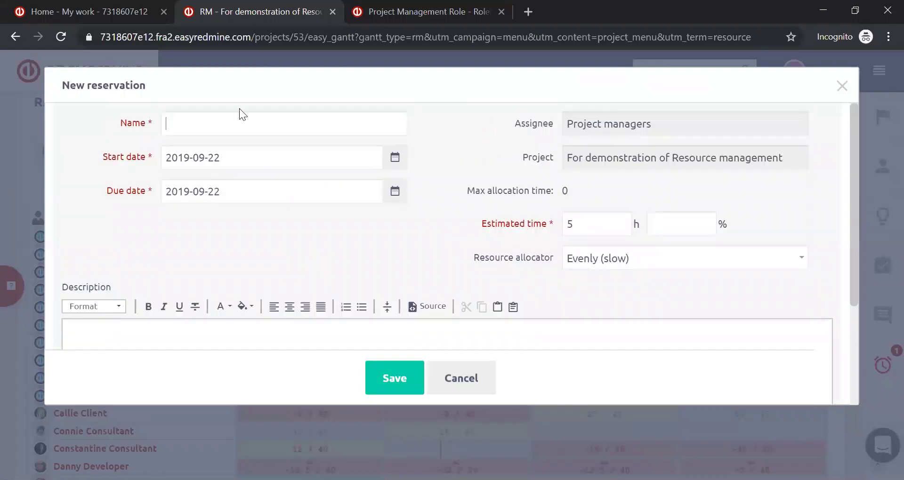
{"action": "type", "text": "test rese"}
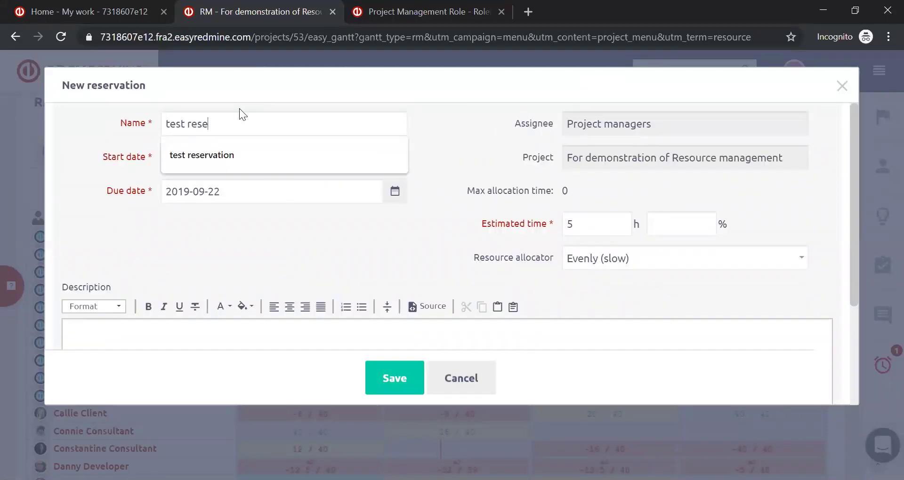
{"action": "key", "text": "Down"}
{"action": "key", "text": "Return"}
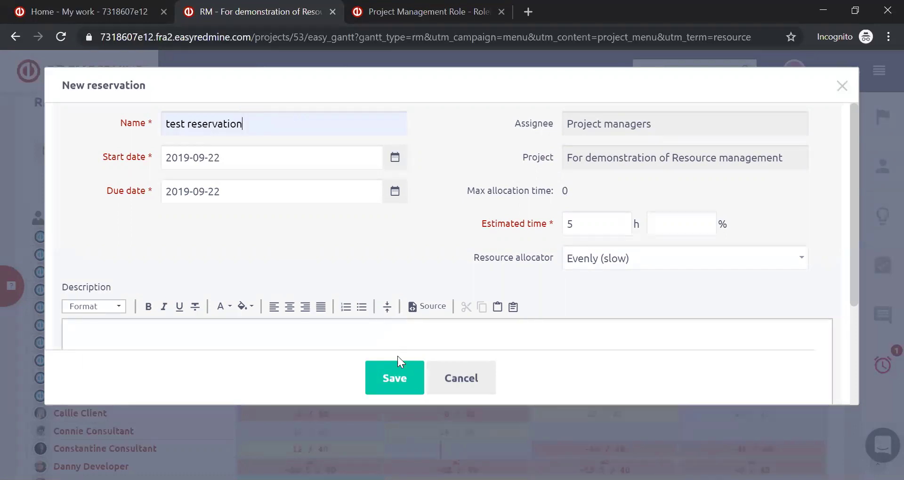
{"action": "left_click", "coordinate": [395, 375]}
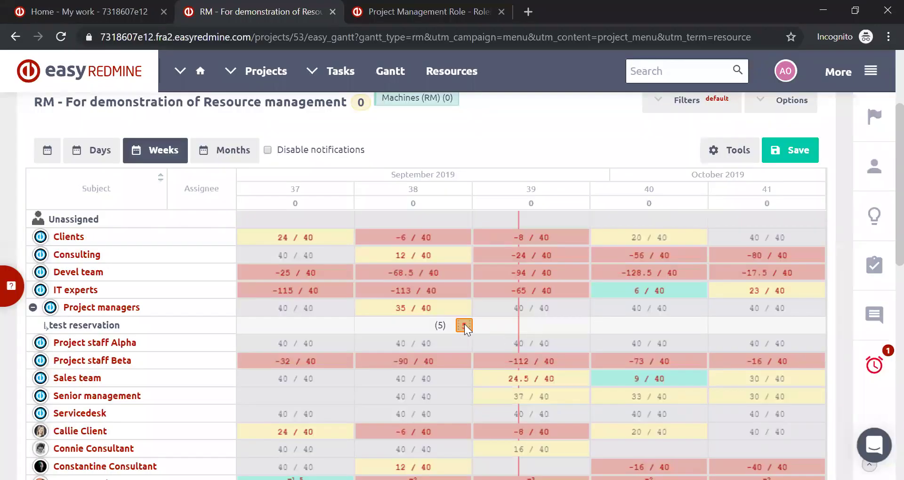
- Check the reservation colour in the legend, and view the test reservation's details without changing them
{"action": "scroll", "coordinate": [465, 325], "scroll_direction": "down", "scroll_amount": 10}
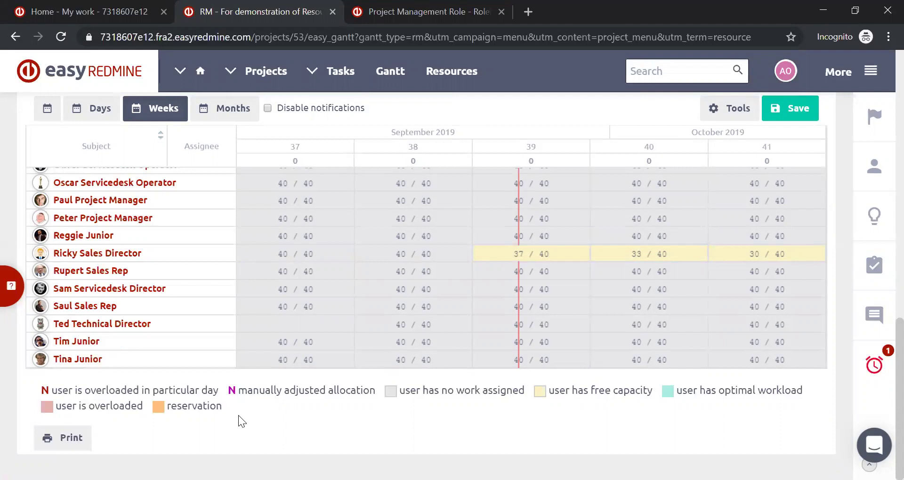
{"action": "scroll", "coordinate": [271, 406], "scroll_direction": "up", "scroll_amount": 10}
{"action": "scroll", "coordinate": [279, 406], "scroll_direction": "up", "scroll_amount": 5}
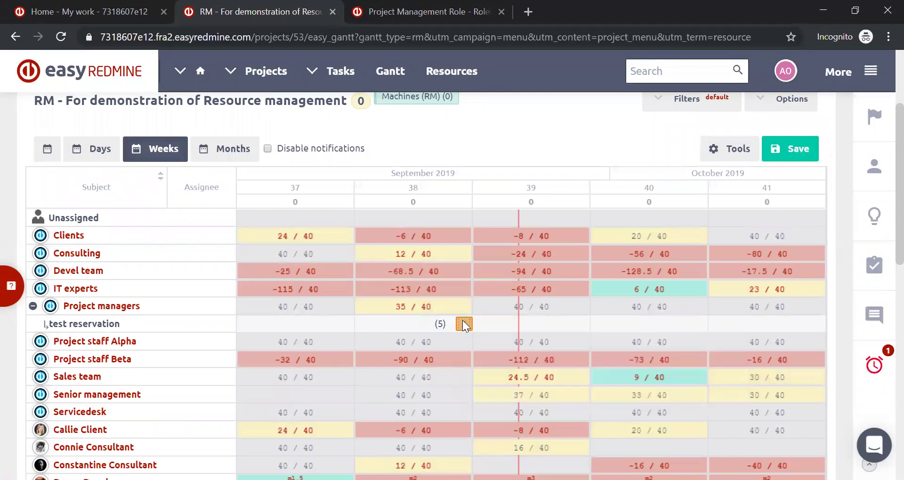
{"action": "double_click", "coordinate": [461, 324]}
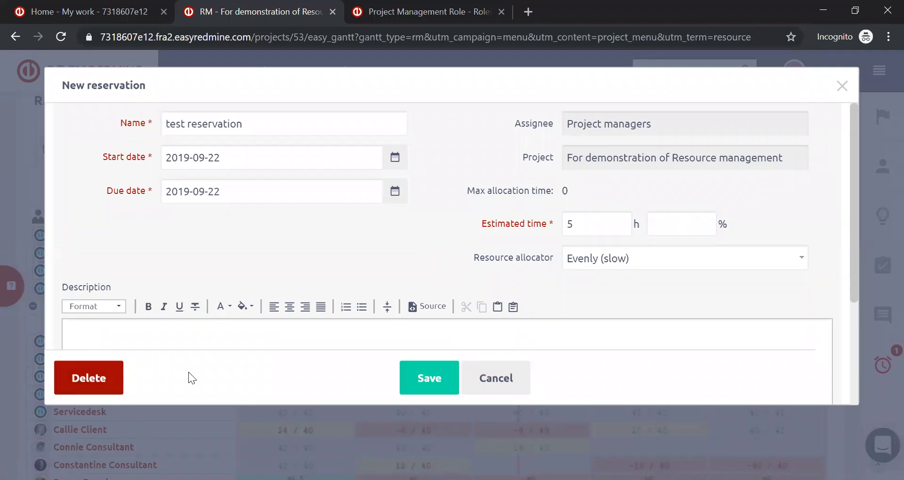
{"action": "left_click", "coordinate": [842, 86]}
{"action": "scroll", "coordinate": [763, 317], "scroll_direction": "up", "scroll_amount": 3}
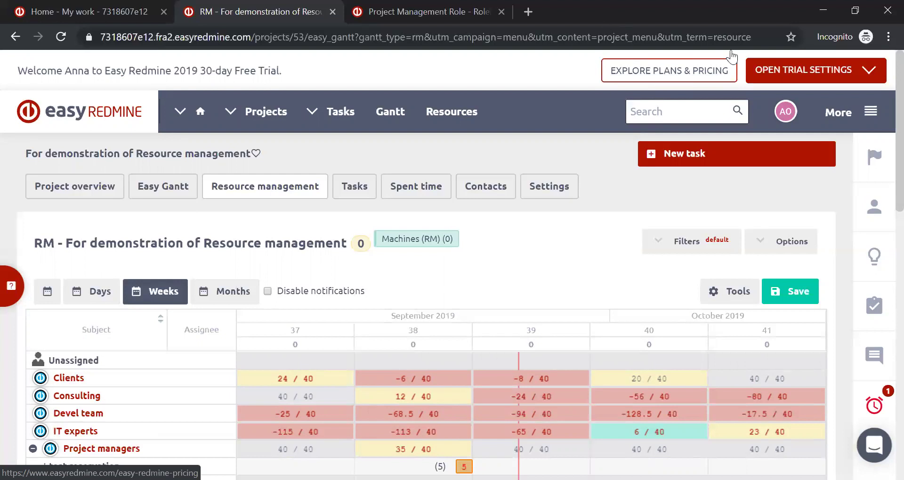
- Open the Easy Redmine plans and pricing page, continue with the Medium team cloud plan, and find its Plugins & Services section
{"action": "left_click", "coordinate": [642, 73]}
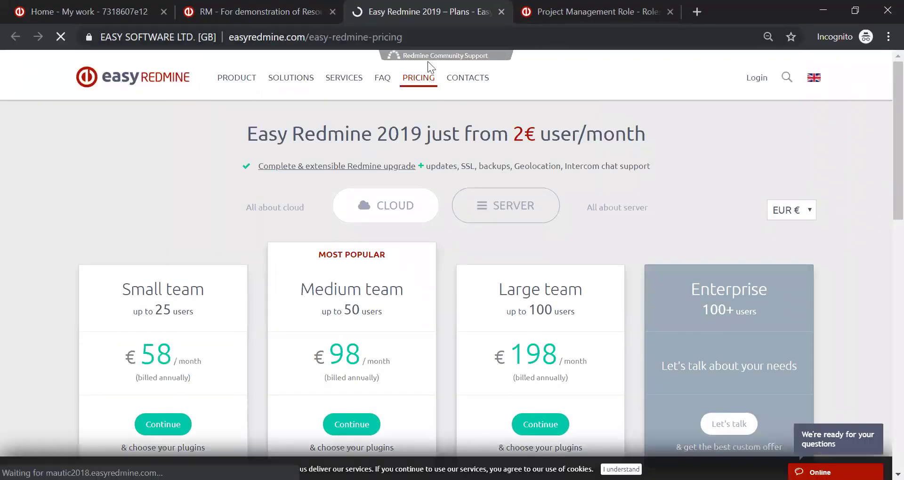
{"action": "scroll", "coordinate": [534, 125], "scroll_direction": "down", "scroll_amount": 2}
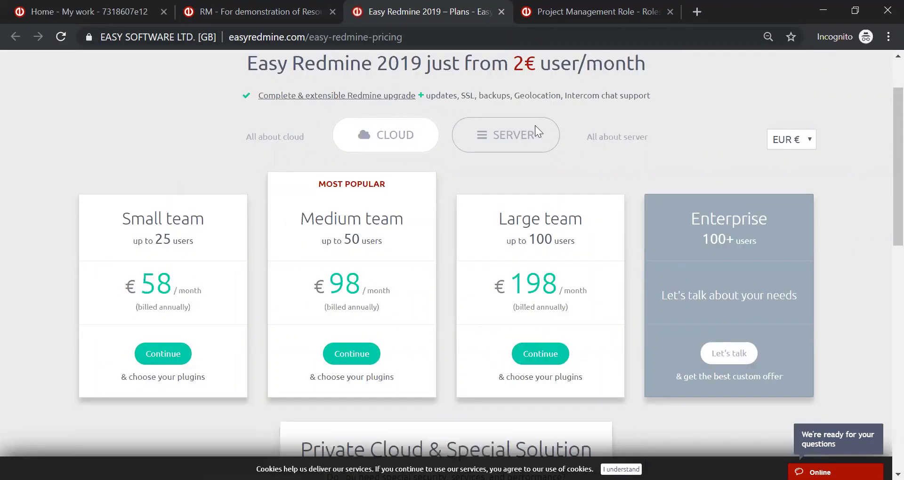
{"action": "left_click", "coordinate": [354, 358]}
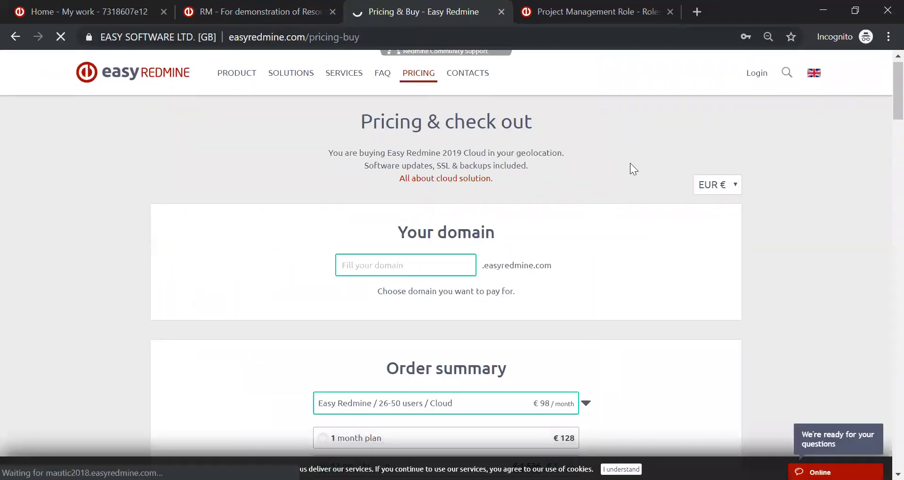
{"action": "scroll", "coordinate": [630, 163], "scroll_direction": "down", "scroll_amount": 2}
{"action": "scroll", "coordinate": [630, 163], "scroll_direction": "down", "scroll_amount": 9}
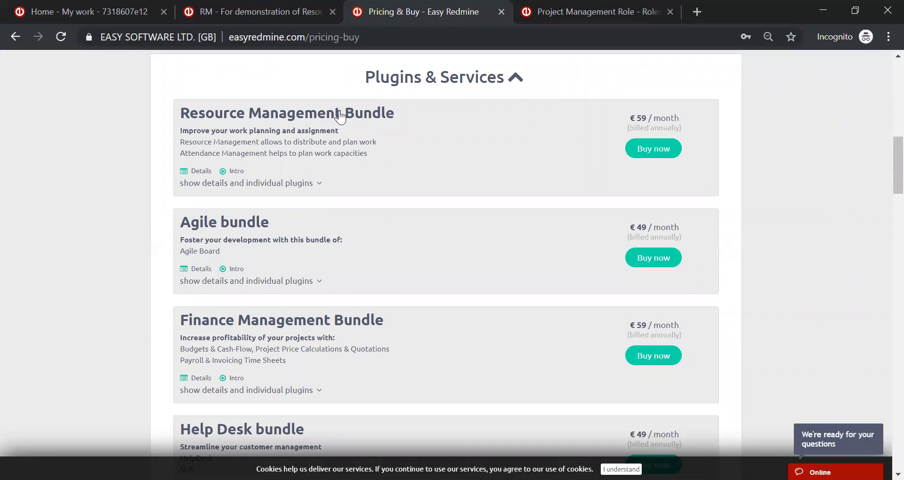
- Expand the Resource Management Bundle's details and examine the individual plugins and their prices
{"action": "left_click", "coordinate": [651, 151]}
{"action": "scroll", "coordinate": [495, 185], "scroll_direction": "down", "scroll_amount": 10}
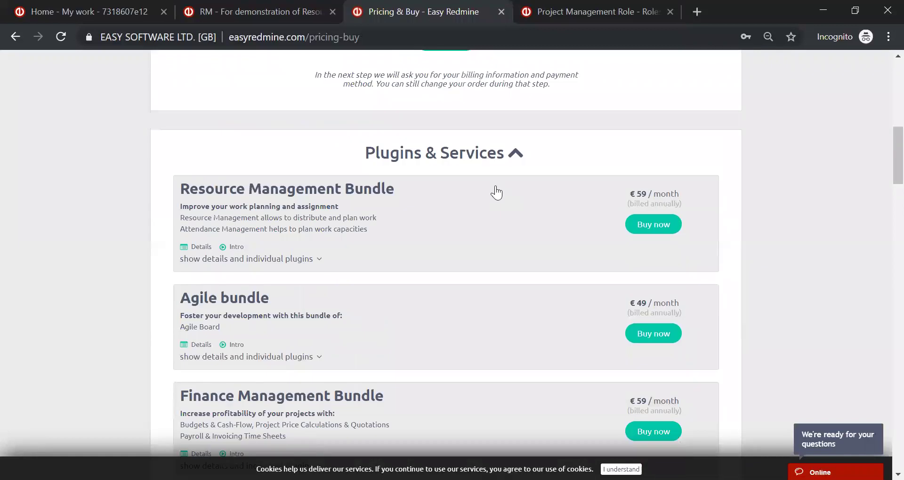
{"action": "left_click", "coordinate": [328, 115]}
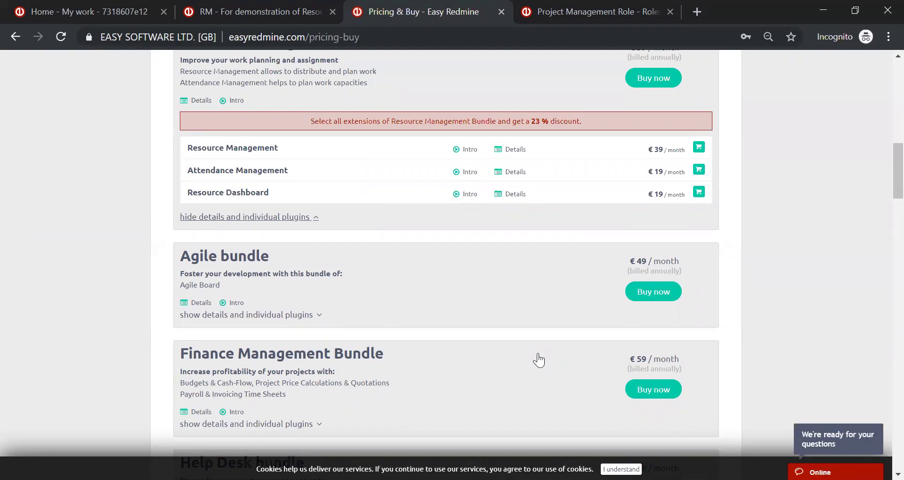
{"action": "scroll", "coordinate": [537, 359], "scroll_direction": "up", "scroll_amount": 3}
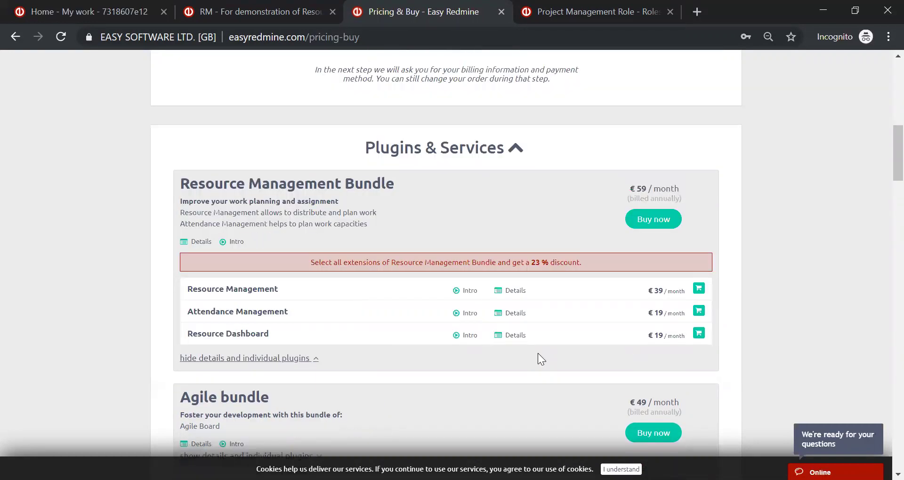
{"action": "scroll", "coordinate": [538, 353], "scroll_direction": "down", "scroll_amount": 2}
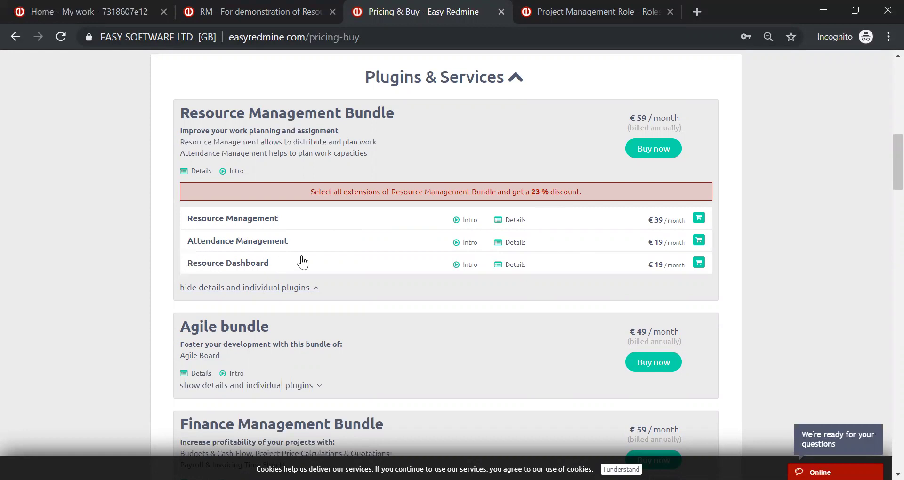
- Leave the pricing page, glance at the Project Management role's permissions, and return to the project's resource management view
{"action": "left_click", "coordinate": [609, 6]}
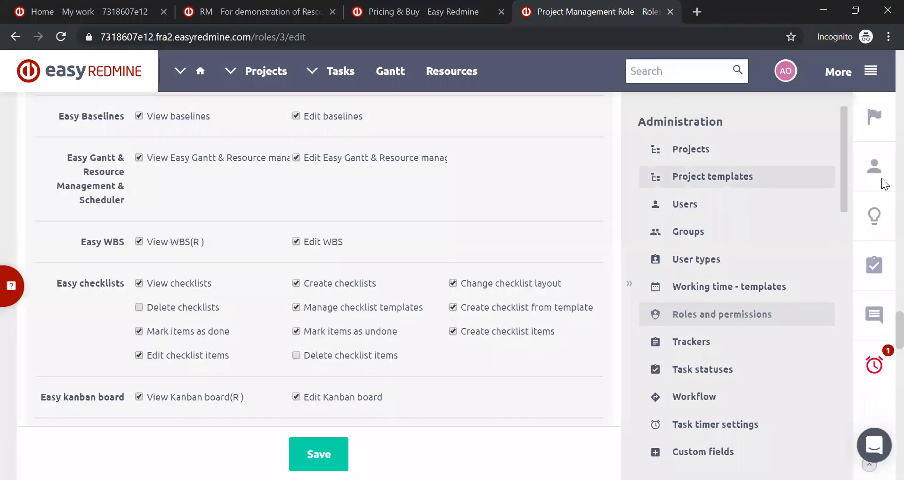
{"action": "left_click", "coordinate": [250, 6]}
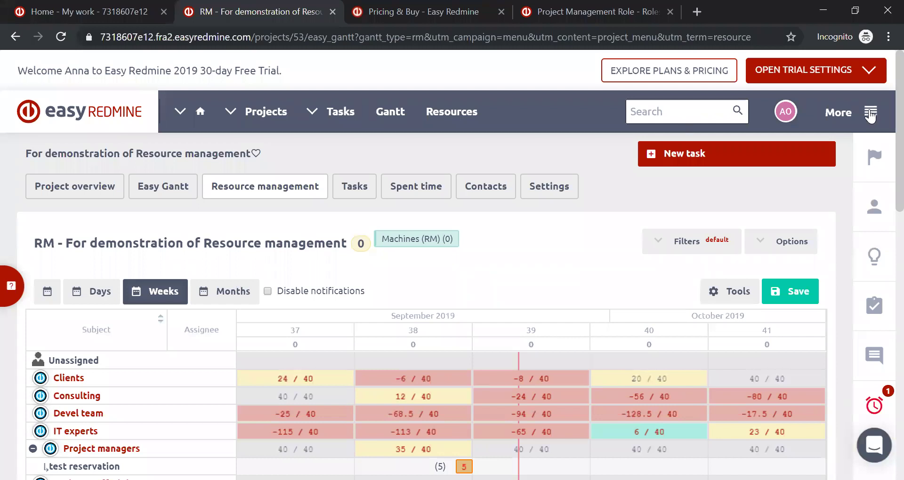
- Open the Resource dashboard, leaving the project page without saving, and review its utilisation and allocation charts
{"action": "left_click", "coordinate": [871, 111]}
{"action": "scroll", "coordinate": [799, 259], "scroll_direction": "down", "scroll_amount": 2}
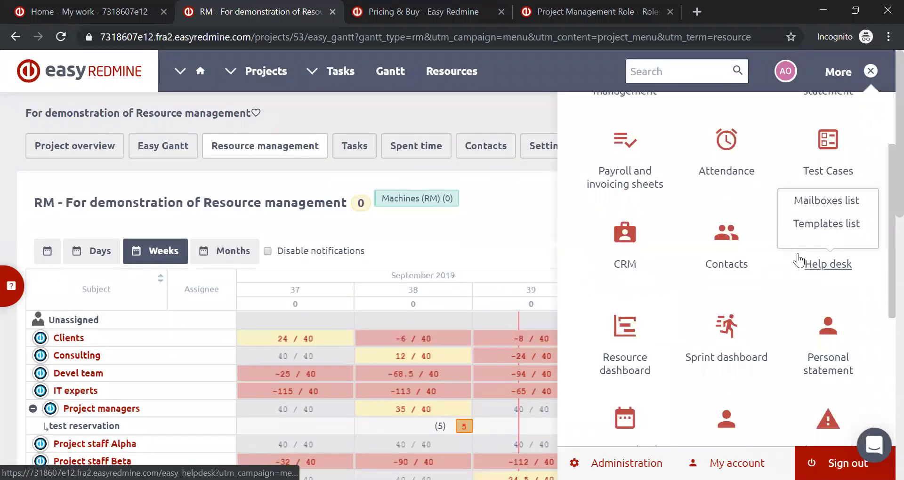
{"action": "scroll", "coordinate": [799, 260], "scroll_direction": "down", "scroll_amount": 4}
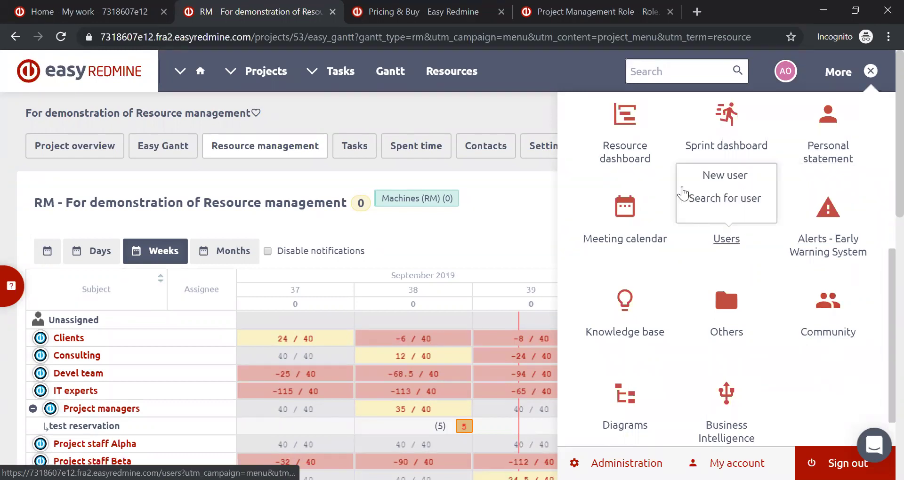
{"action": "left_click", "coordinate": [627, 160]}
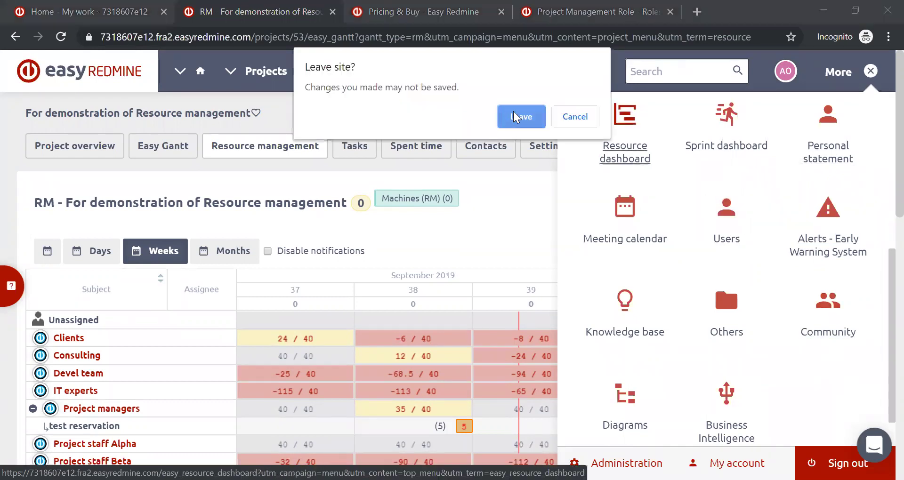
{"action": "left_click", "coordinate": [520, 115]}
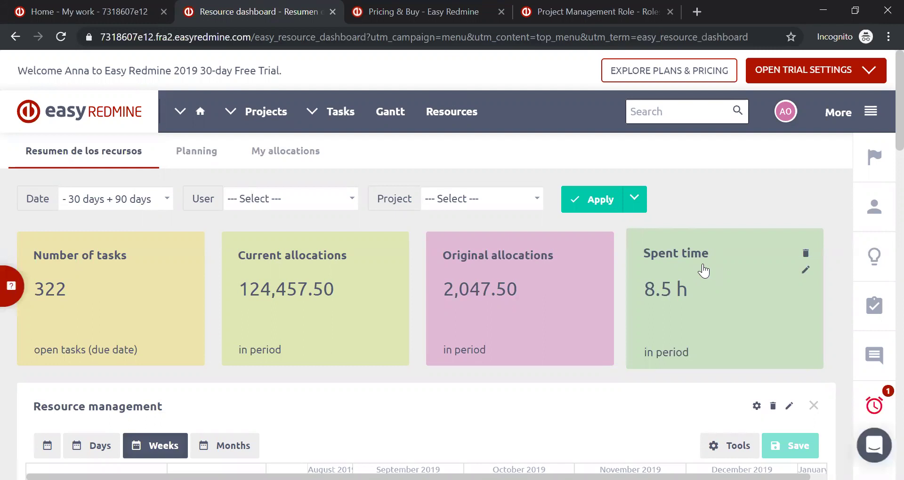
{"action": "scroll", "coordinate": [704, 271], "scroll_direction": "down", "scroll_amount": 15}
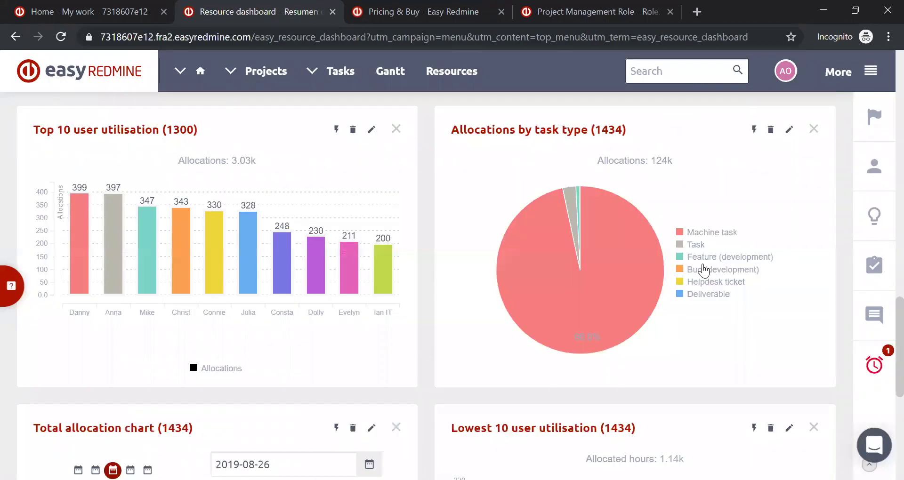
{"action": "scroll", "coordinate": [703, 270], "scroll_direction": "up", "scroll_amount": 5}
{"action": "scroll", "coordinate": [703, 270], "scroll_direction": "down", "scroll_amount": 9}
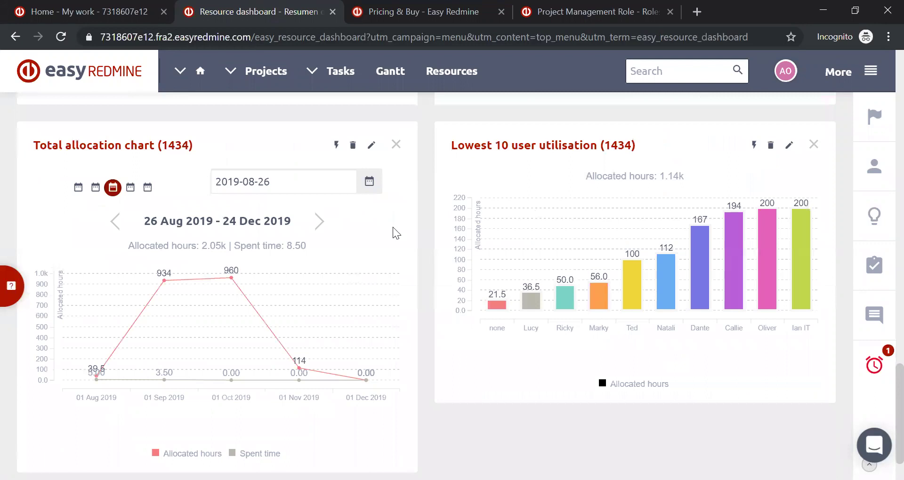
{"action": "scroll", "coordinate": [481, 304], "scroll_direction": "up", "scroll_amount": 5}
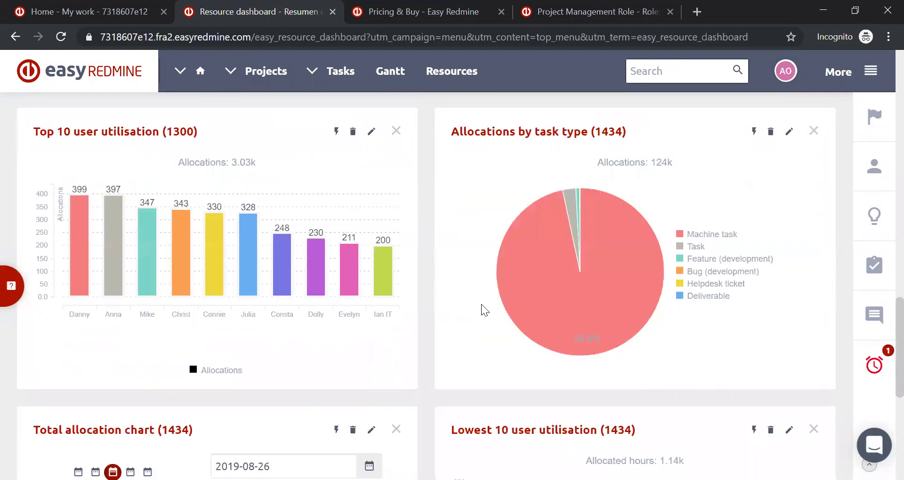
{"action": "scroll", "coordinate": [481, 304], "scroll_direction": "up", "scroll_amount": 15}
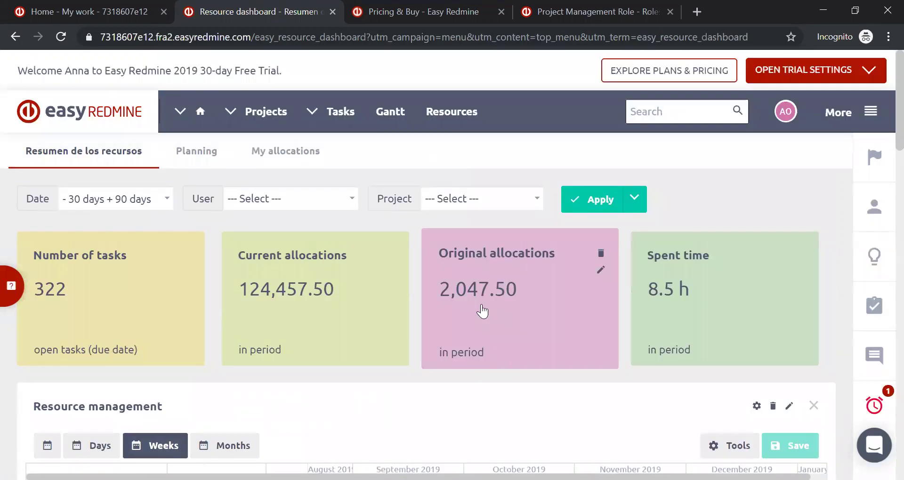
- Open the Attendance overview and review its summary tiles, activity charts and the September 2019 user calendar
{"action": "left_click", "coordinate": [871, 111]}
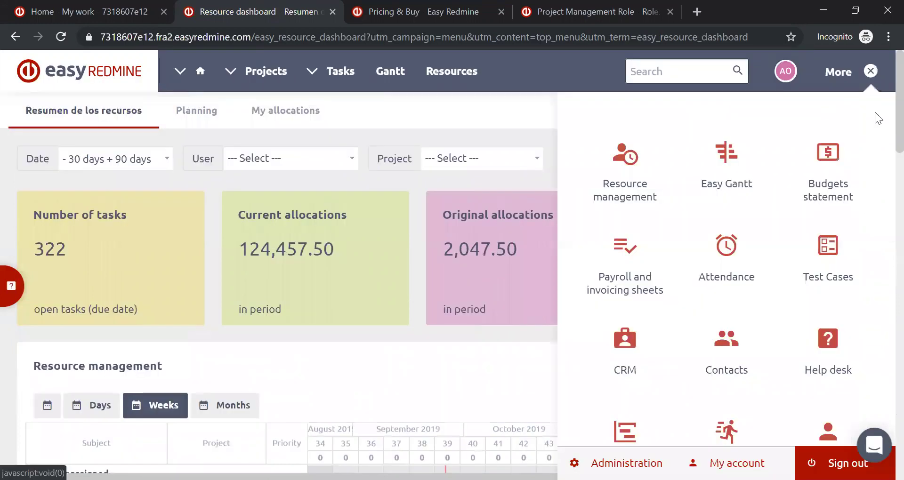
{"action": "mouse_move", "coordinate": [732, 260]}
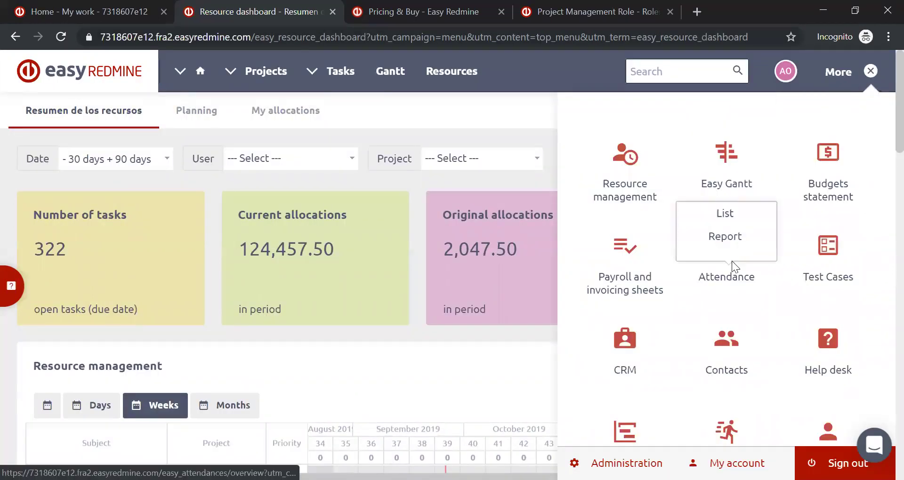
{"action": "left_click", "coordinate": [714, 282]}
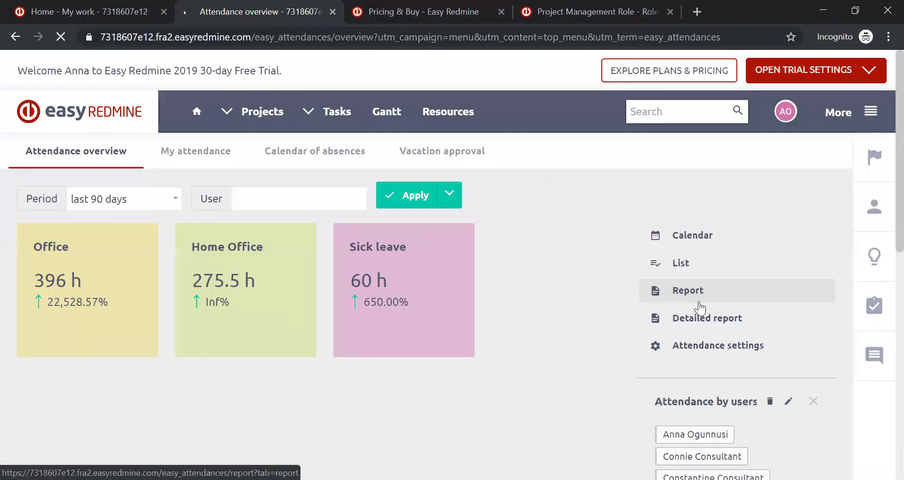
{"action": "scroll", "coordinate": [590, 253], "scroll_direction": "down", "scroll_amount": 3}
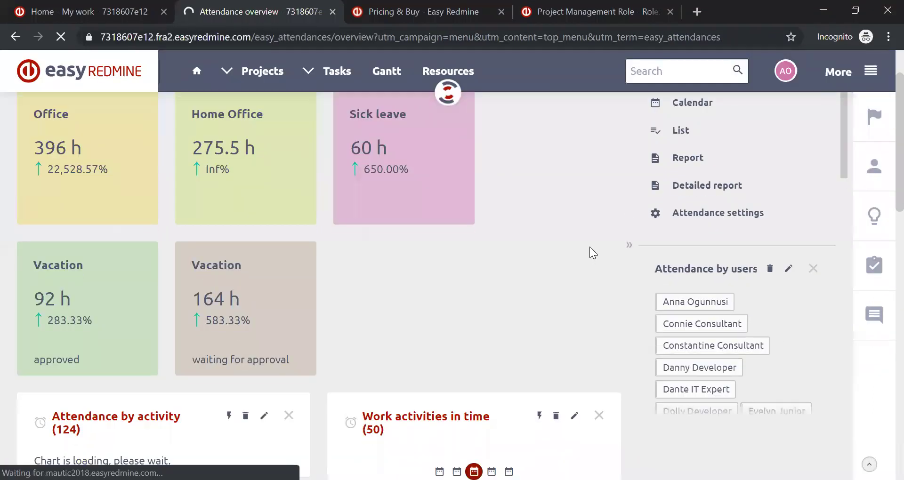
{"action": "scroll", "coordinate": [589, 247], "scroll_direction": "down", "scroll_amount": 8}
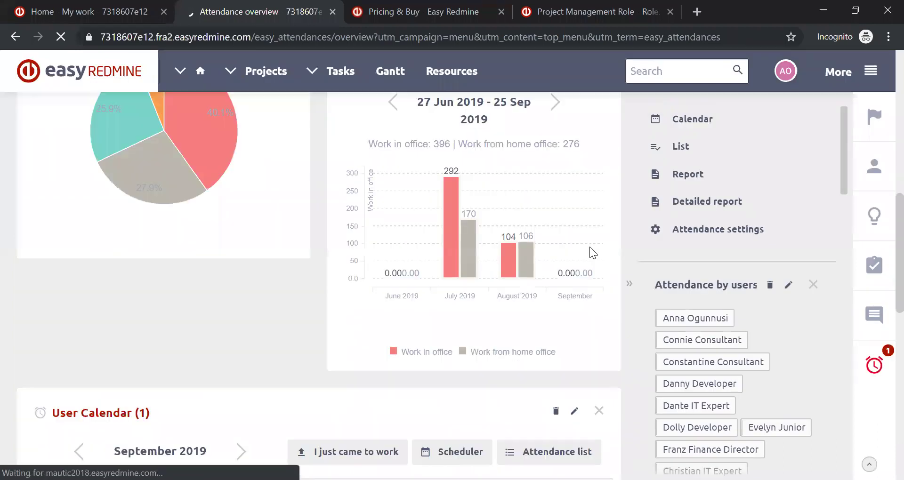
{"action": "scroll", "coordinate": [590, 247], "scroll_direction": "down", "scroll_amount": 10}
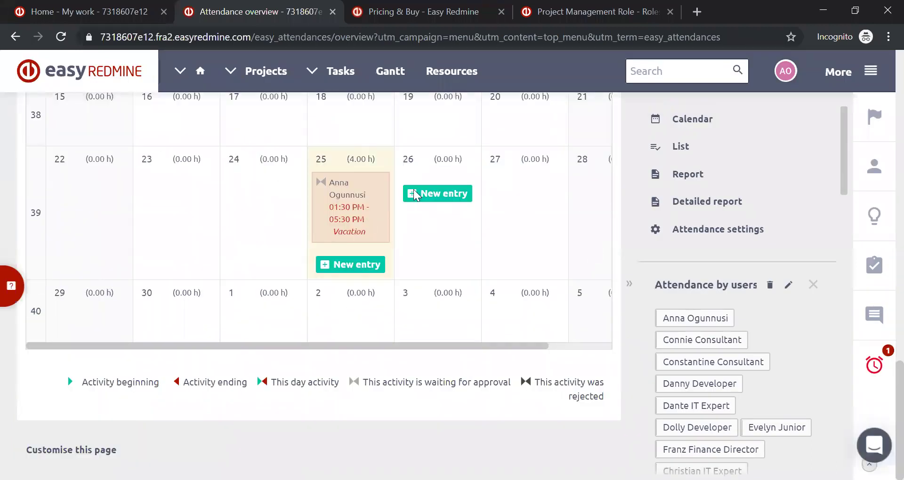
{"action": "scroll", "coordinate": [446, 335], "scroll_direction": "up", "scroll_amount": 5}
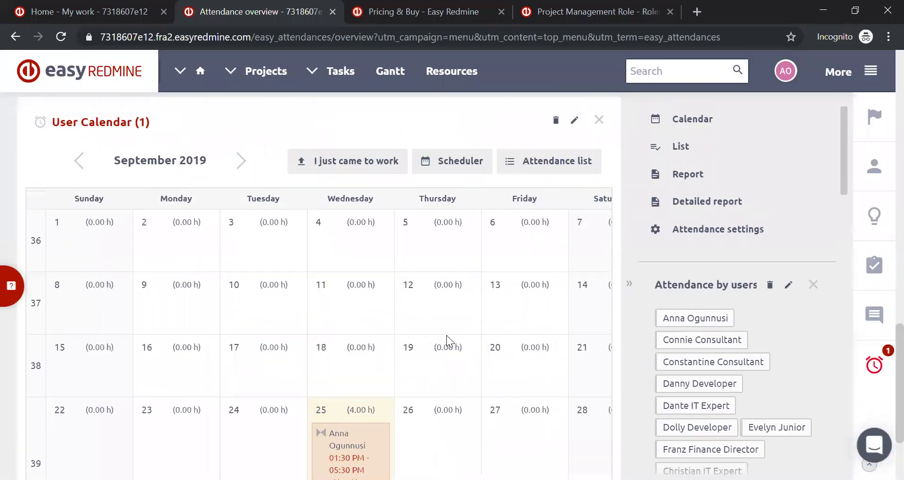
{"action": "scroll", "coordinate": [447, 335], "scroll_direction": "up", "scroll_amount": 12}
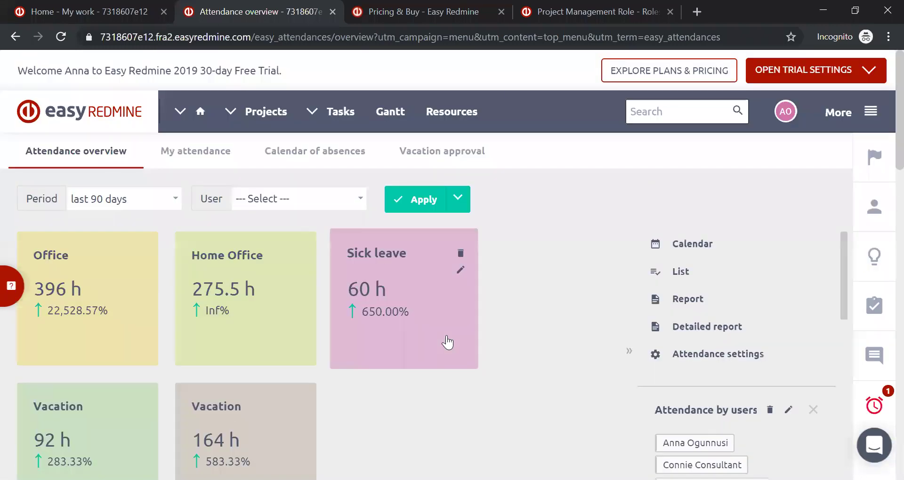
- Switch to the pricing page, check the Resource Management Bundle's plugins again, and return to the start of the checkout form
{"action": "left_click", "coordinate": [572, 9]}
{"action": "left_click", "coordinate": [423, 4]}
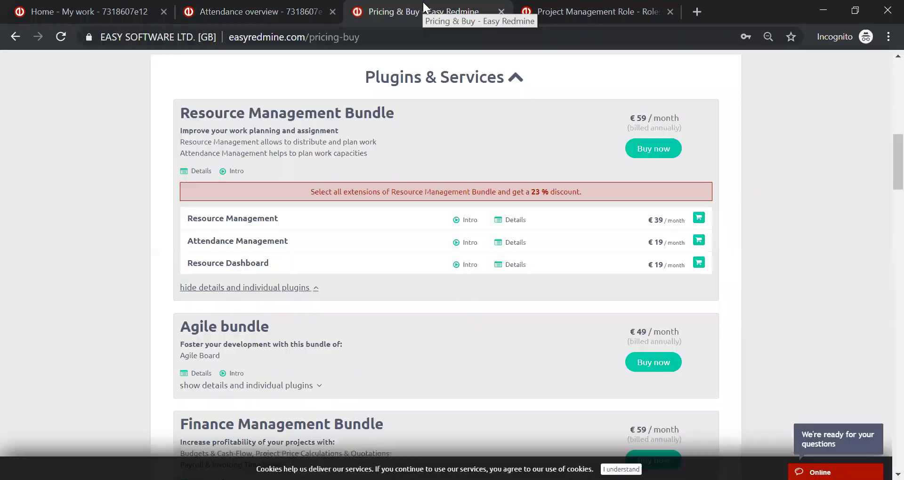
{"action": "scroll", "coordinate": [514, 315], "scroll_direction": "up", "scroll_amount": 7}
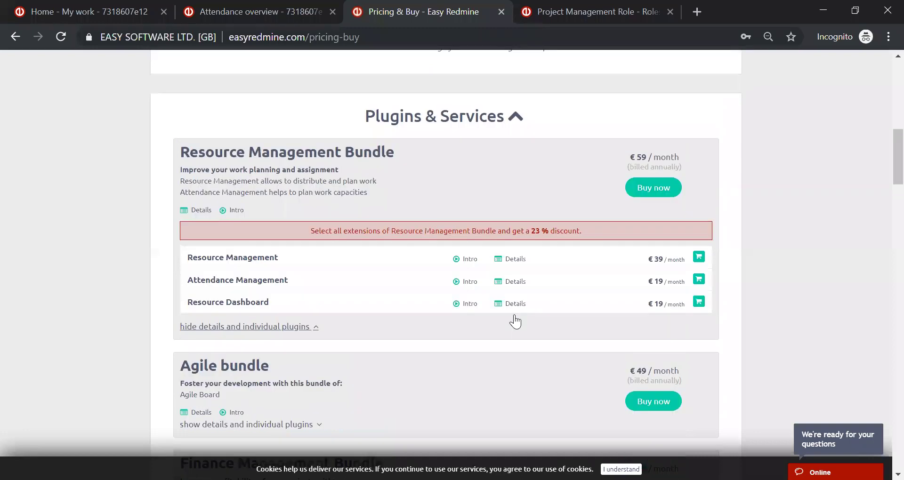
{"action": "scroll", "coordinate": [567, 418], "scroll_direction": "up", "scroll_amount": 5}
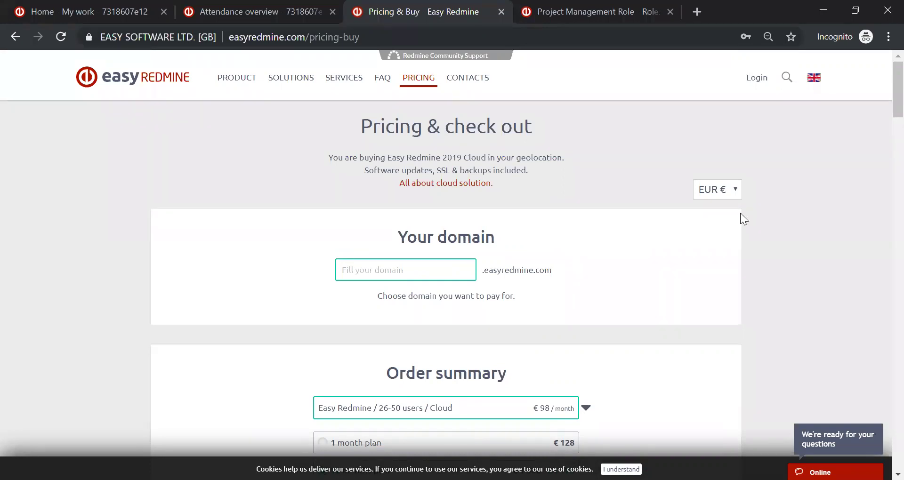
{"action": "left_click", "coordinate": [614, 5]}
{"action": "left_click", "coordinate": [546, 40]}
{"action": "type", "text": "www.ea"}
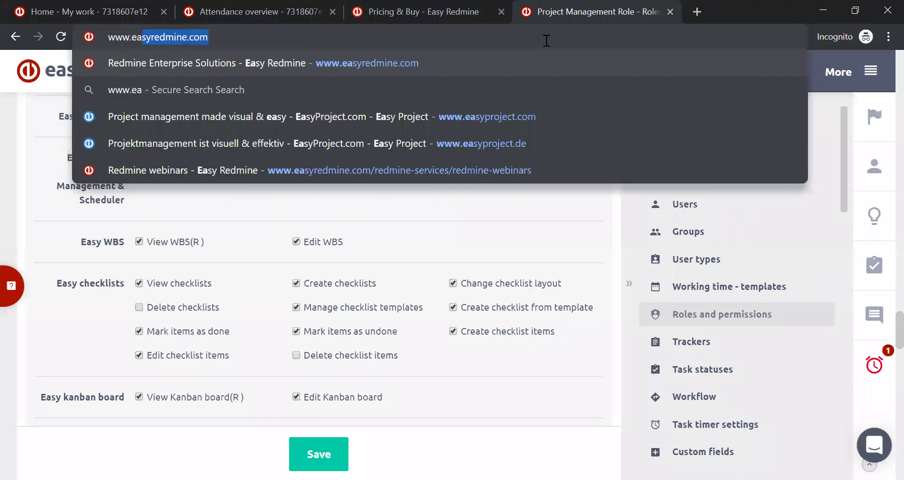
{"action": "key", "text": "Return"}
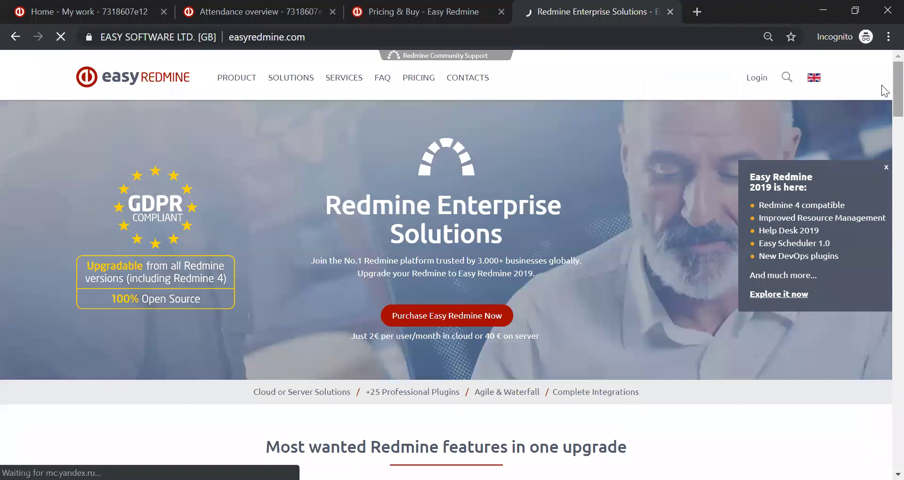
{"action": "scroll", "coordinate": [884, 103], "scroll_direction": "down", "scroll_amount": 20}
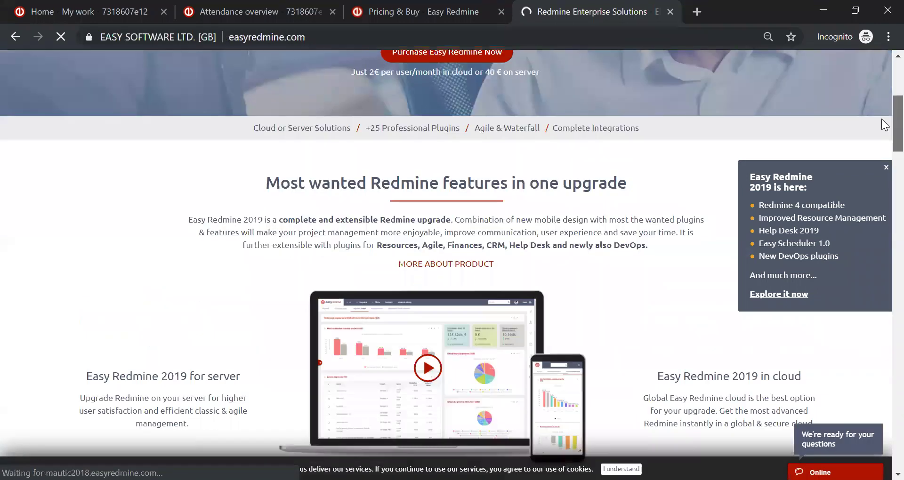
{"action": "scroll", "coordinate": [881, 449], "scroll_direction": "down", "scroll_amount": 3}
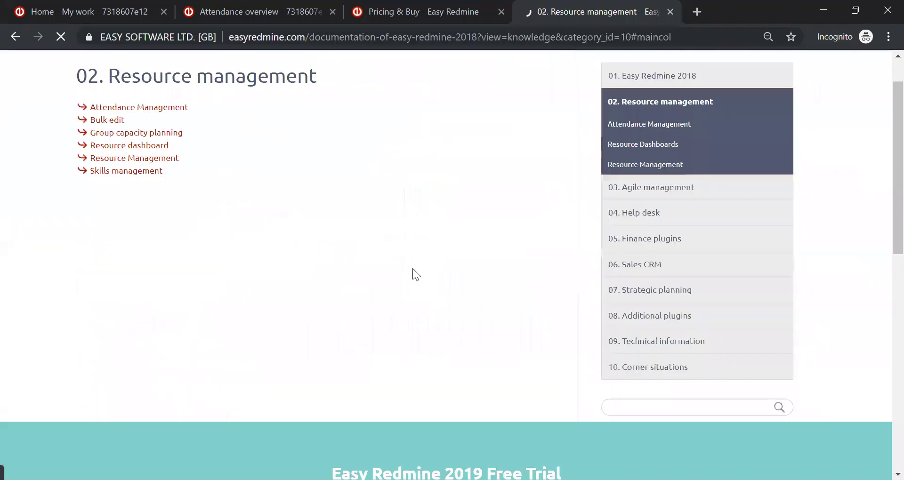
- Open the Resource Management documentation article and skim its topic list, installation notes and illustrated sections
{"action": "left_click", "coordinate": [158, 160]}
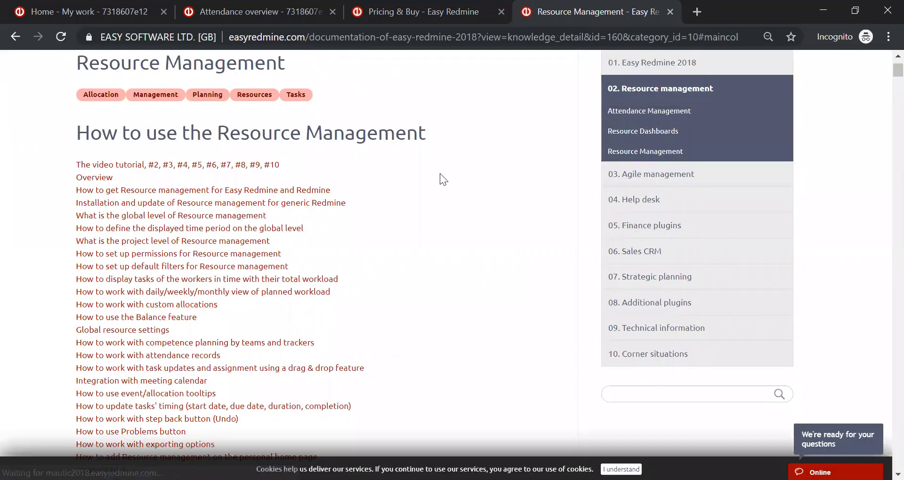
{"action": "scroll", "coordinate": [440, 173], "scroll_direction": "down", "scroll_amount": 3}
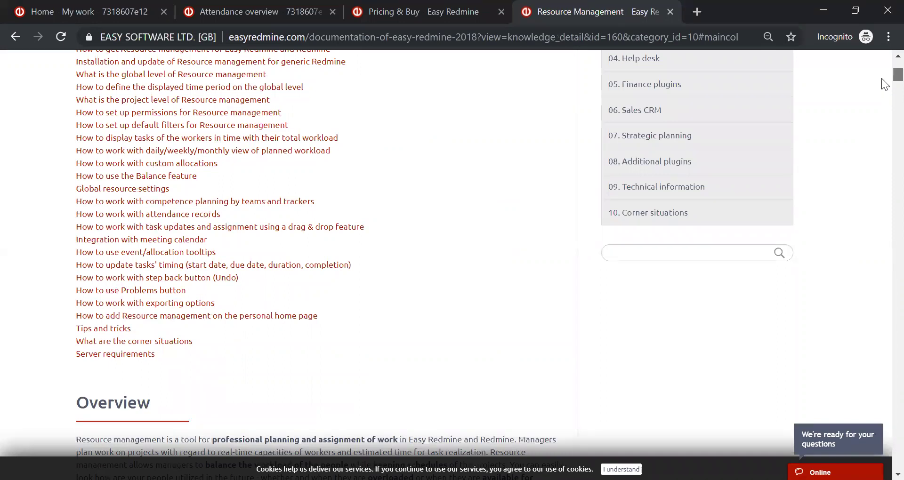
{"action": "scroll", "coordinate": [882, 78], "scroll_direction": "down", "scroll_amount": 10}
{"action": "scroll", "coordinate": [881, 104], "scroll_direction": "down", "scroll_amount": 8}
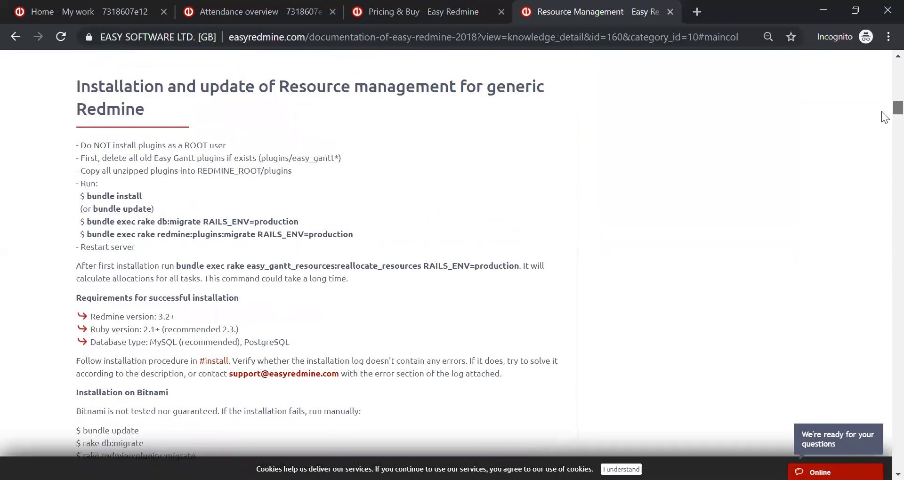
{"action": "scroll", "coordinate": [882, 127], "scroll_direction": "down", "scroll_amount": 20}
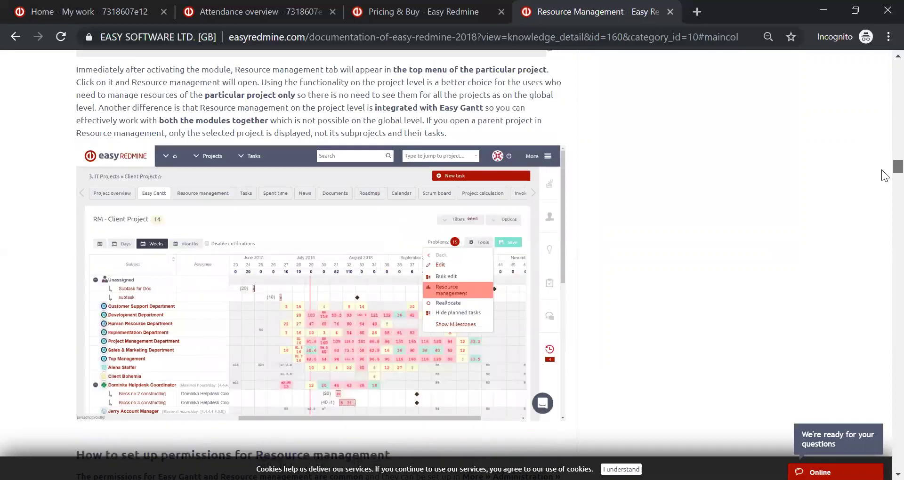
{"action": "scroll", "coordinate": [885, 197], "scroll_direction": "down", "scroll_amount": 20}
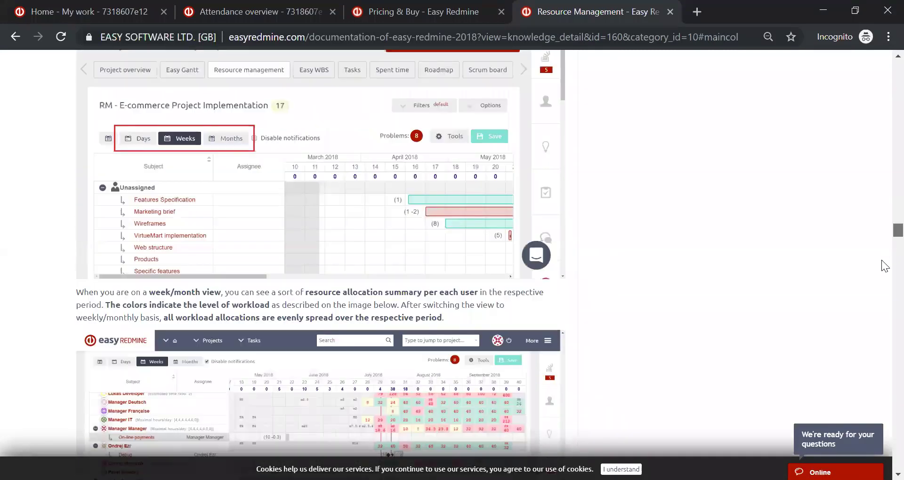
{"action": "scroll", "coordinate": [885, 313], "scroll_direction": "up", "scroll_amount": 20}
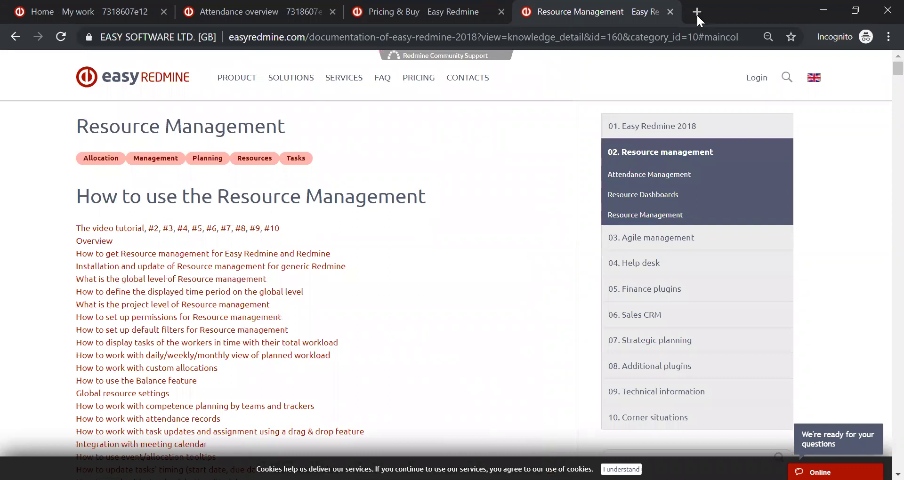
- Open the Easy Redmine webinars page, find the past Resource Management 2019 recording, and return to the upcoming webinars
{"action": "left_click", "coordinate": [347, 81]}
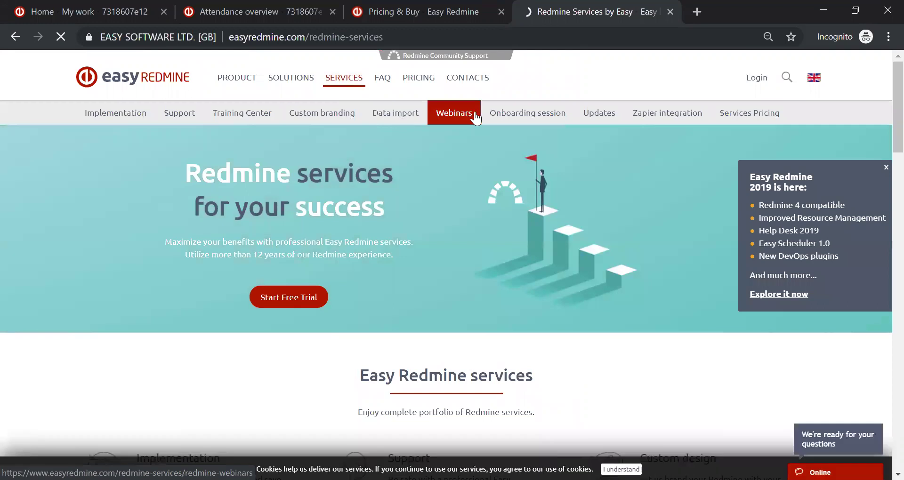
{"action": "left_click", "coordinate": [466, 121]}
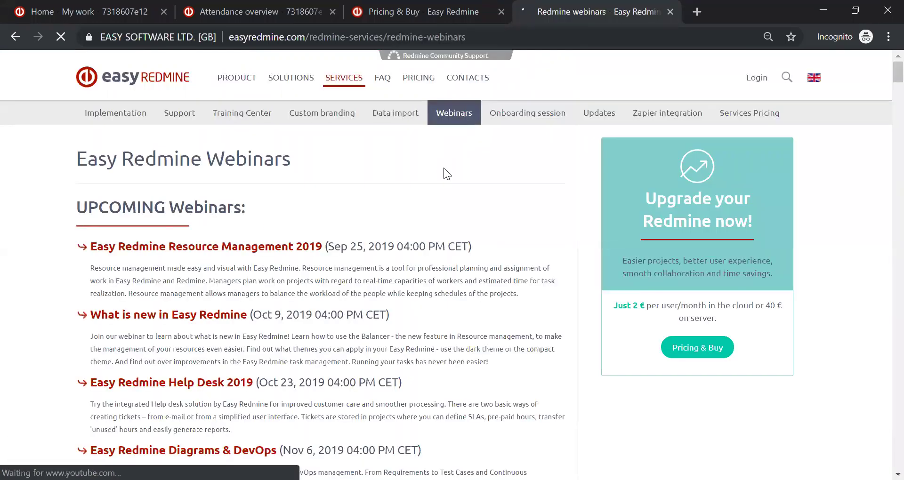
{"action": "scroll", "coordinate": [444, 167], "scroll_direction": "down", "scroll_amount": 1}
{"action": "scroll", "coordinate": [47, 174], "scroll_direction": "down", "scroll_amount": 3}
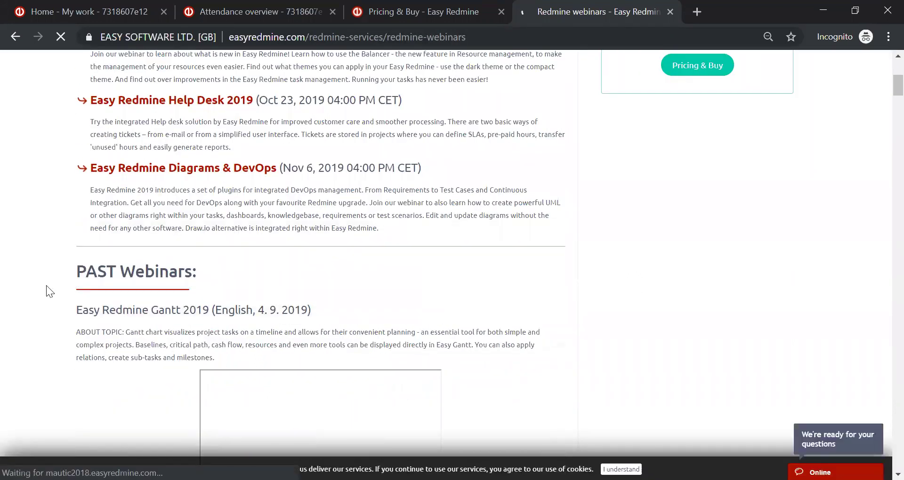
{"action": "scroll", "coordinate": [55, 287], "scroll_direction": "down", "scroll_amount": 5}
{"action": "scroll", "coordinate": [57, 289], "scroll_direction": "down", "scroll_amount": 9}
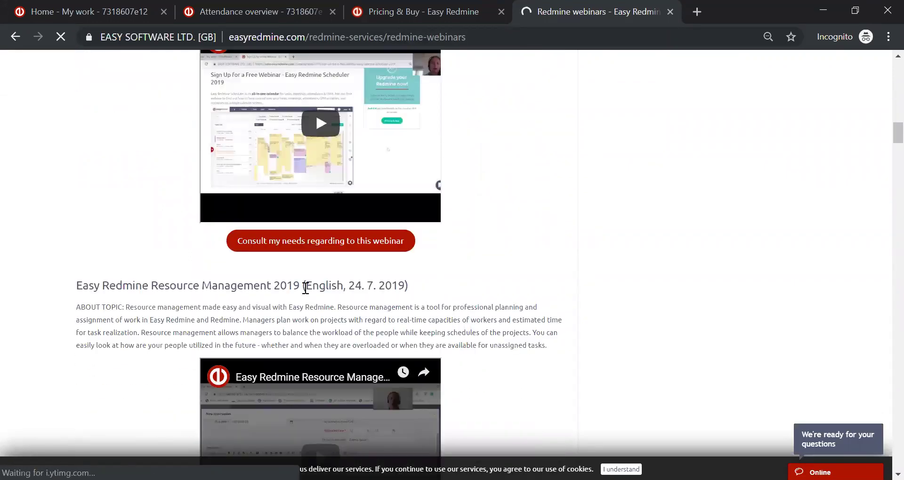
{"action": "scroll", "coordinate": [407, 287], "scroll_direction": "down", "scroll_amount": 1}
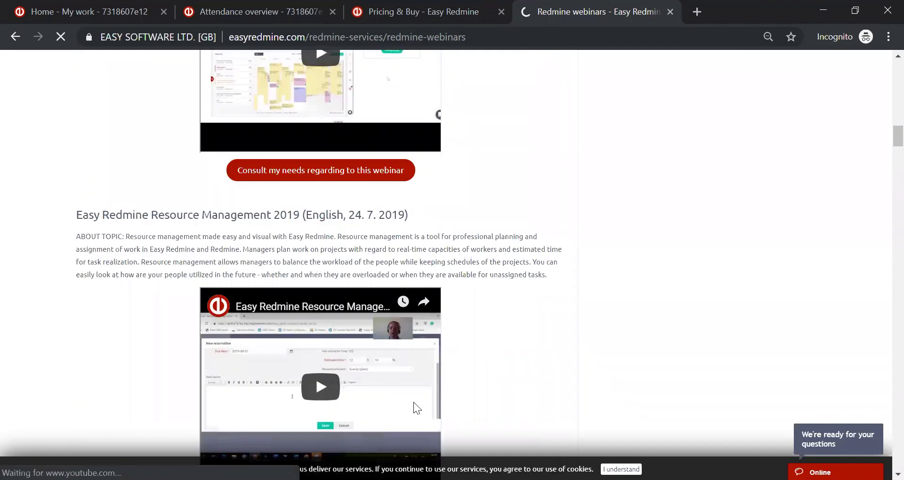
{"action": "scroll", "coordinate": [504, 353], "scroll_direction": "up", "scroll_amount": 15}
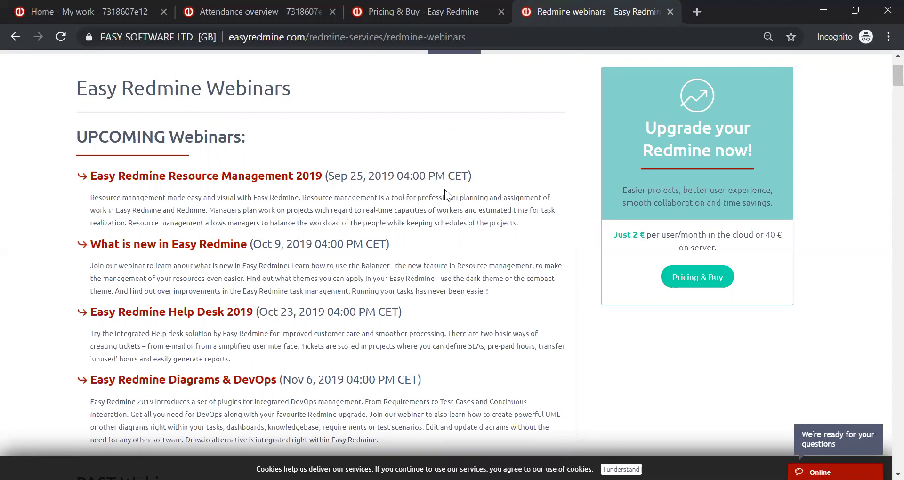
- Return to the My work home page and open the "Join Free LIVE Onboarding Session" registration link in a new browser tab
{"action": "left_click", "coordinate": [101, 11]}
{"action": "scroll", "coordinate": [111, 107], "scroll_direction": "up", "scroll_amount": 4}
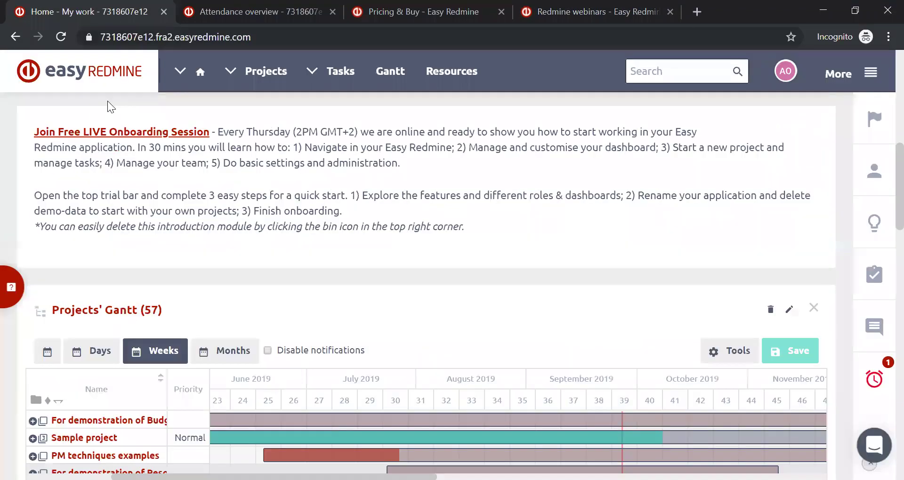
{"action": "scroll", "coordinate": [111, 107], "scroll_direction": "up", "scroll_amount": 3}
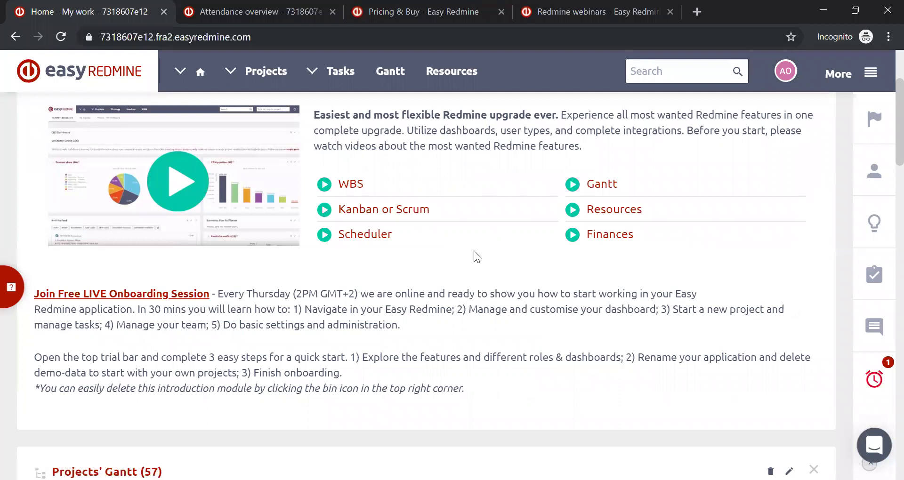
{"action": "scroll", "coordinate": [475, 256], "scroll_direction": "up", "scroll_amount": 3}
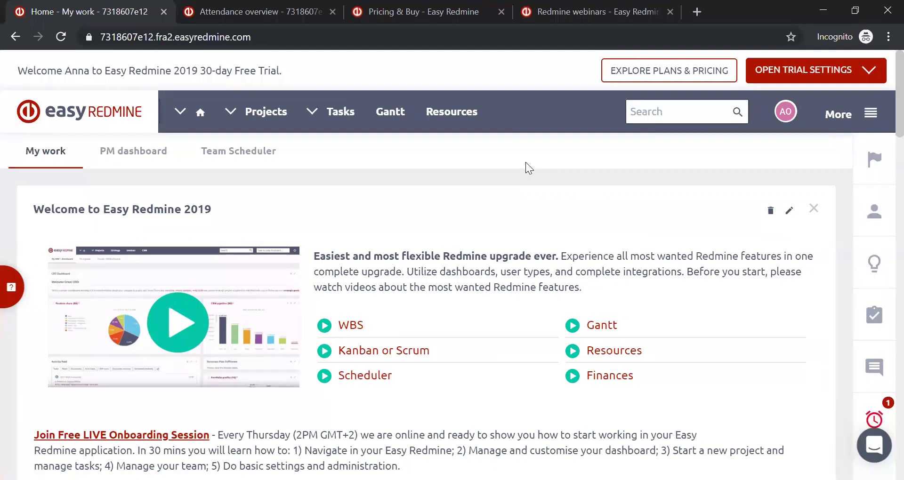
{"action": "scroll", "coordinate": [528, 169], "scroll_direction": "down", "scroll_amount": 2}
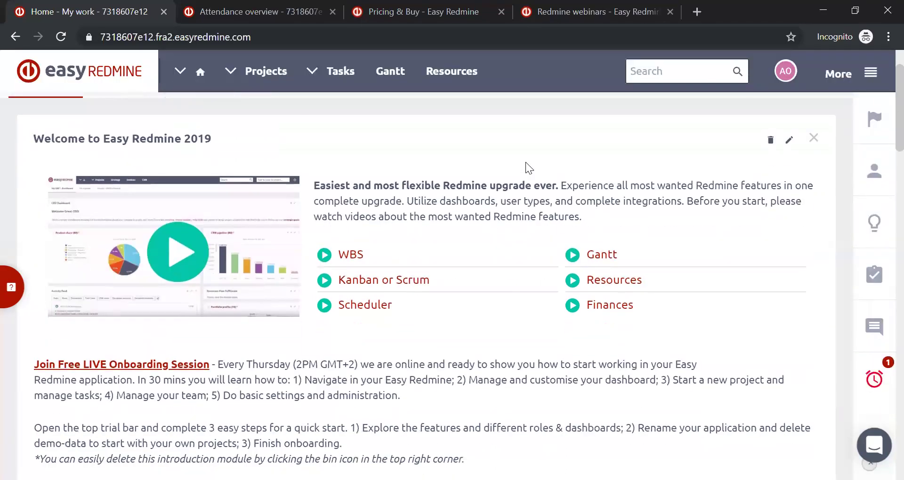
{"action": "scroll", "coordinate": [529, 168], "scroll_direction": "down", "scroll_amount": 2}
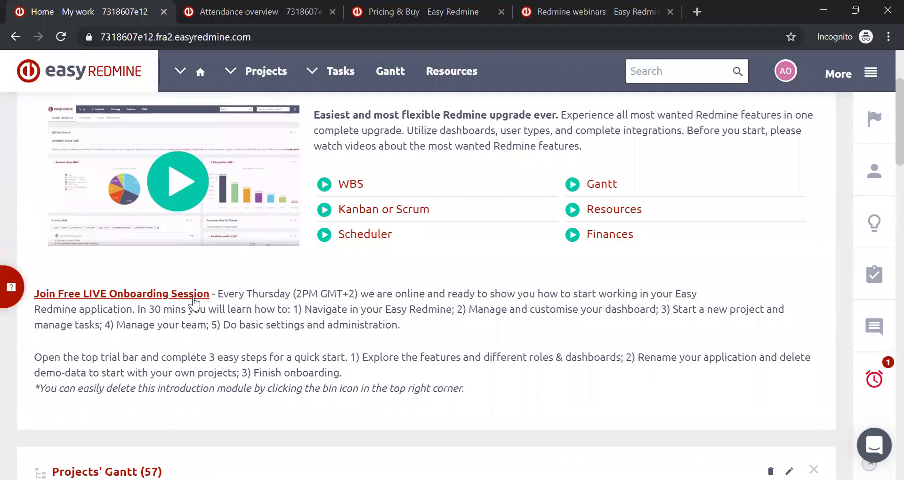
{"action": "right_click", "coordinate": [193, 301]}
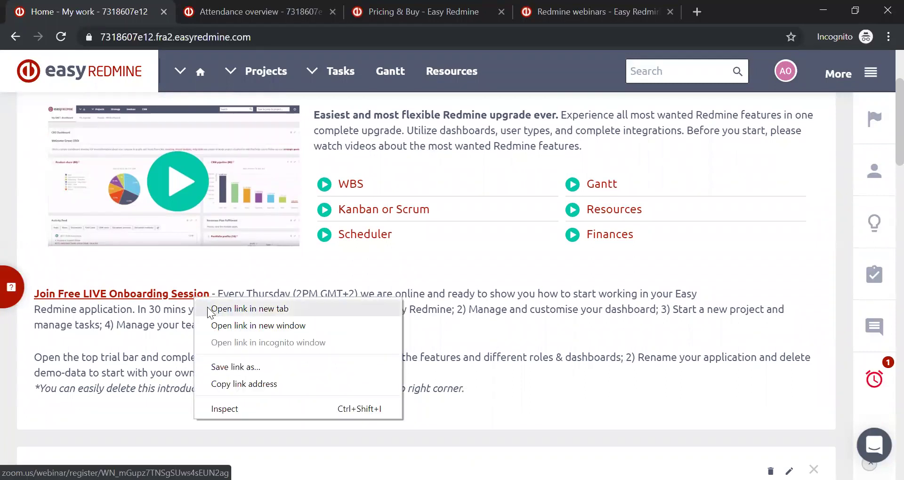
{"action": "left_click", "coordinate": [208, 307]}
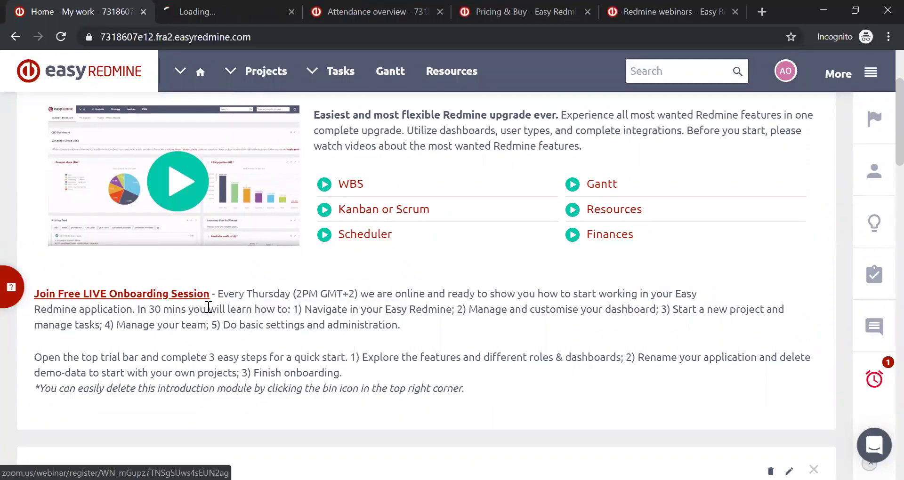
{"action": "left_click", "coordinate": [226, 13]}
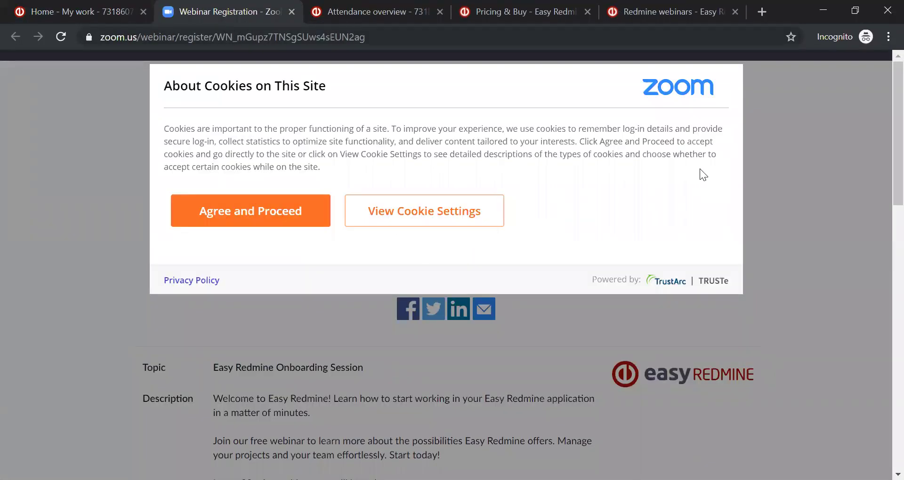
- Accept Zoom's cookies and review the Easy Redmine Onboarding Session's description and available webinar times
{"action": "left_click", "coordinate": [281, 213]}
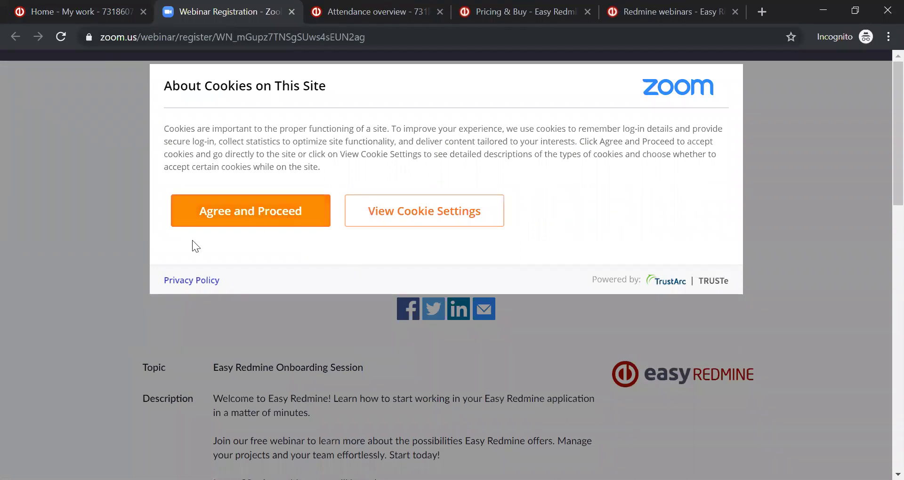
{"action": "left_click", "coordinate": [206, 172]}
{"action": "scroll", "coordinate": [135, 244], "scroll_direction": "down", "scroll_amount": 4}
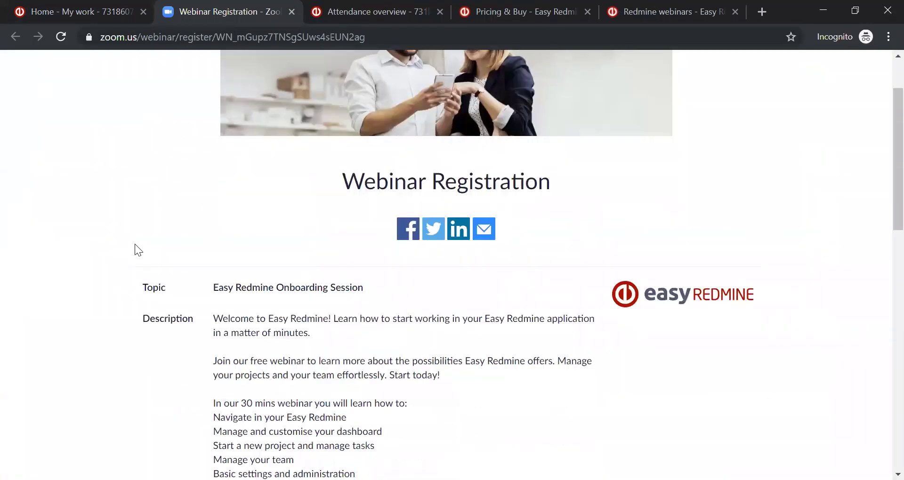
{"action": "scroll", "coordinate": [136, 245], "scroll_direction": "down", "scroll_amount": 2}
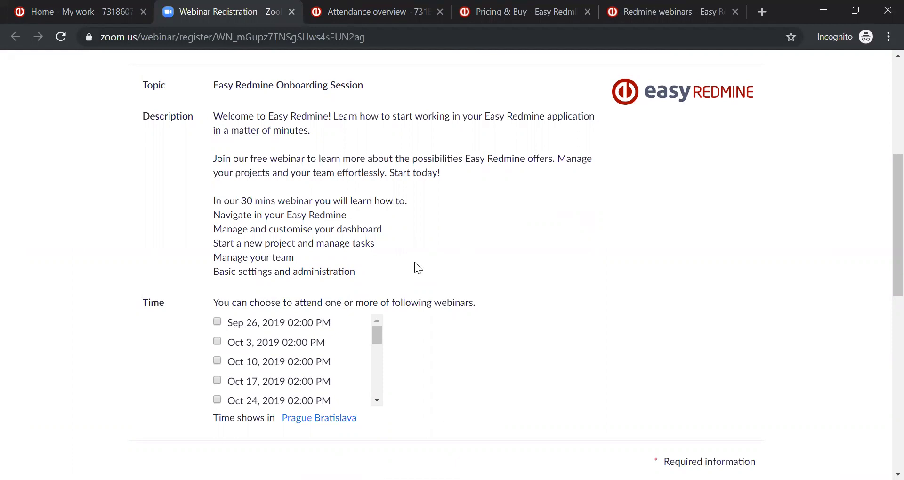
- Open and dismiss the support chat on the My work home page, and the live support chat on the Pricing & Buy page
{"action": "left_click", "coordinate": [82, 5]}
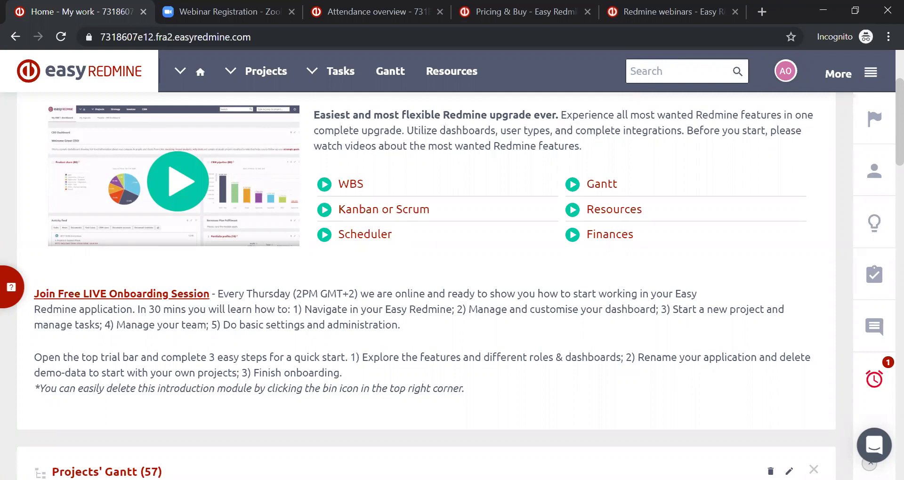
{"action": "left_click", "coordinate": [882, 454]}
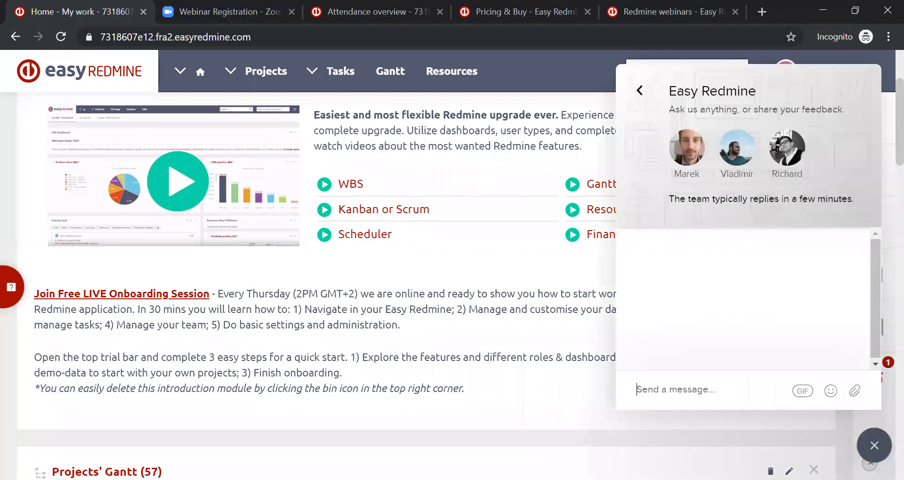
{"action": "left_click", "coordinate": [874, 446]}
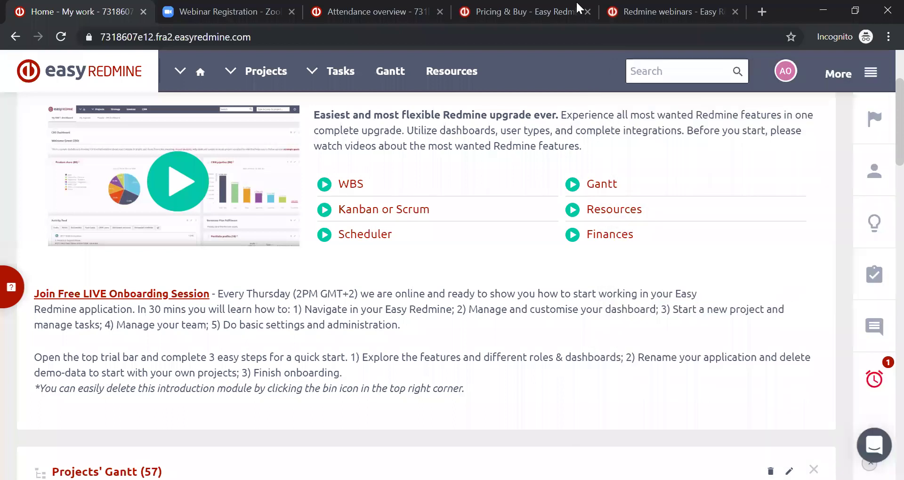
{"action": "left_click", "coordinate": [523, 11]}
{"action": "left_click", "coordinate": [835, 472]}
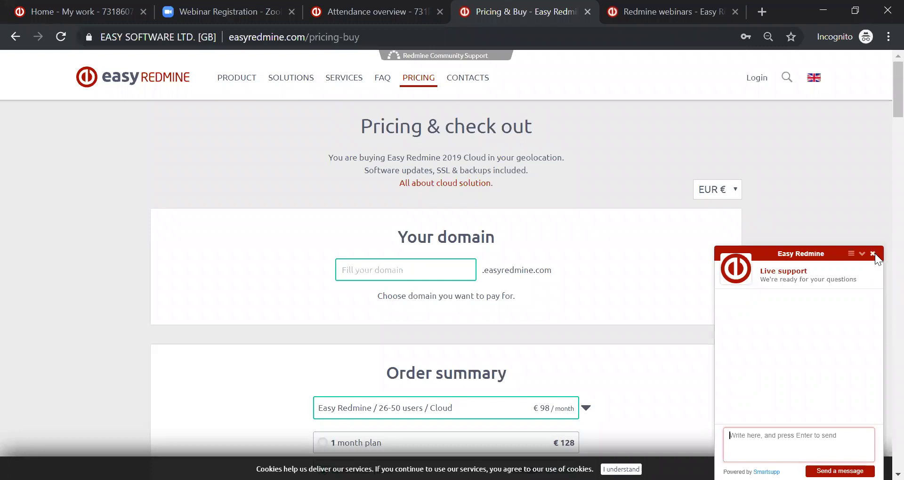
{"action": "left_click", "coordinate": [873, 253]}
- Switch to the webinars page, open the Implementation services page, skim its consultants and self-implementation packages, and return to its beginning
{"action": "left_click", "coordinate": [666, 6]}
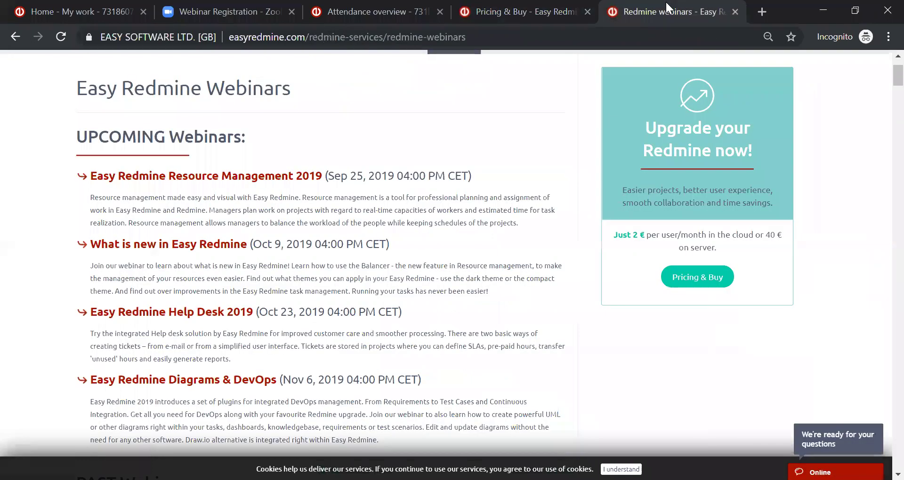
{"action": "scroll", "coordinate": [549, 241], "scroll_direction": "up", "scroll_amount": 2}
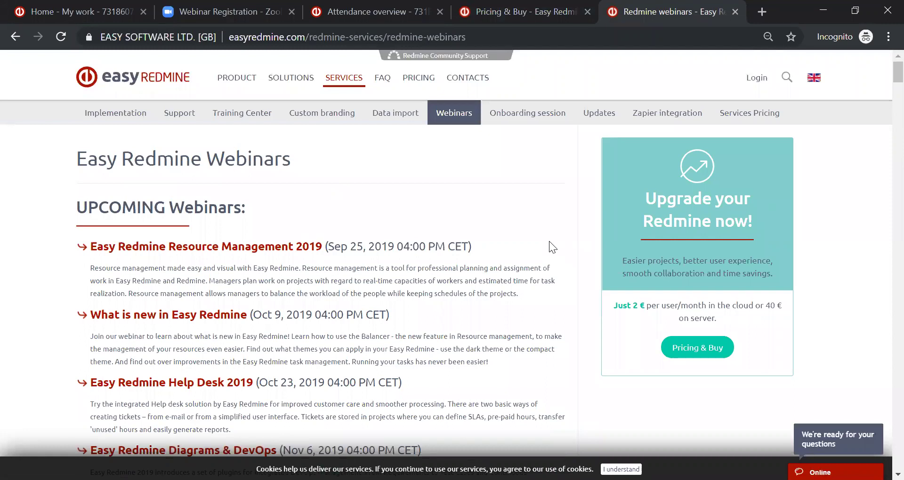
{"action": "left_click", "coordinate": [135, 122]}
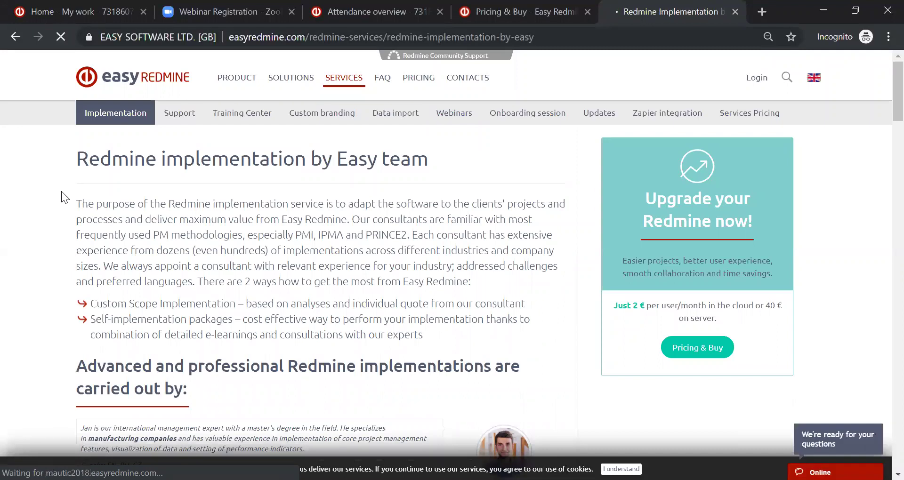
{"action": "scroll", "coordinate": [62, 191], "scroll_direction": "down", "scroll_amount": 1}
{"action": "scroll", "coordinate": [61, 191], "scroll_direction": "down", "scroll_amount": 15}
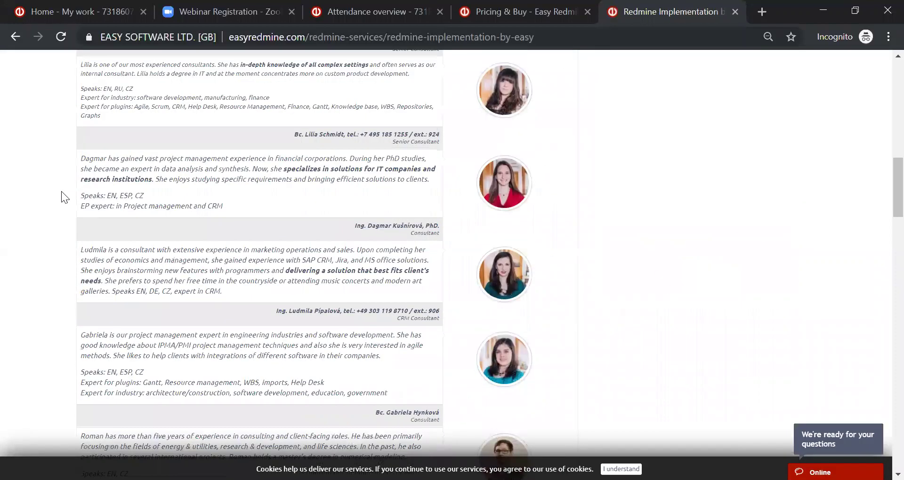
{"action": "scroll", "coordinate": [62, 192], "scroll_direction": "down", "scroll_amount": 20}
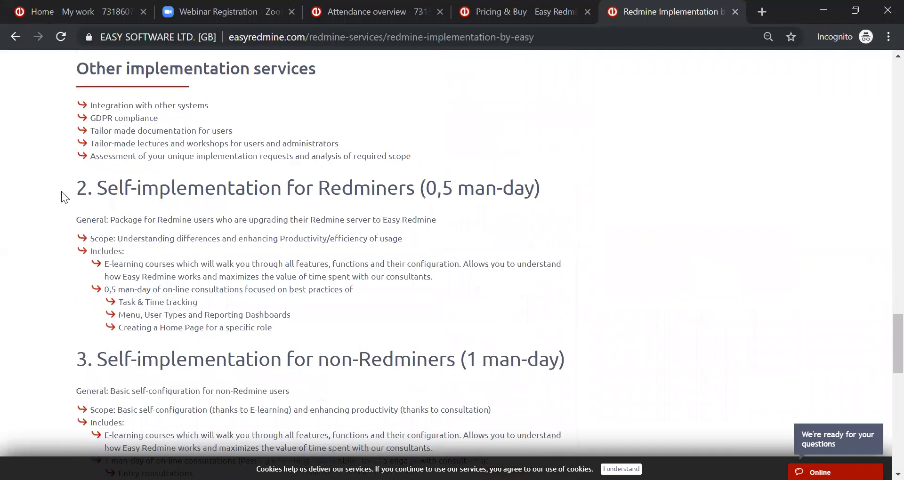
{"action": "scroll", "coordinate": [61, 191], "scroll_direction": "down", "scroll_amount": 2}
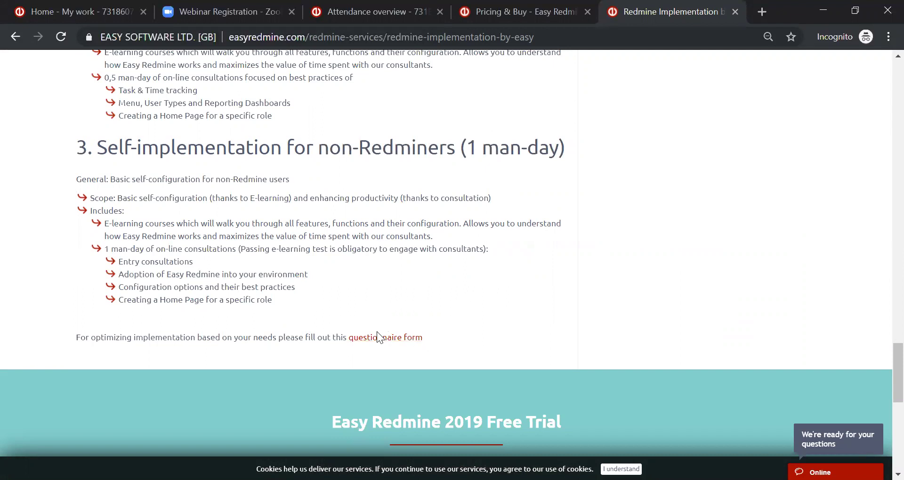
{"action": "left_click_drag", "start_coordinate": [881, 377], "coordinate": [881, 93]}
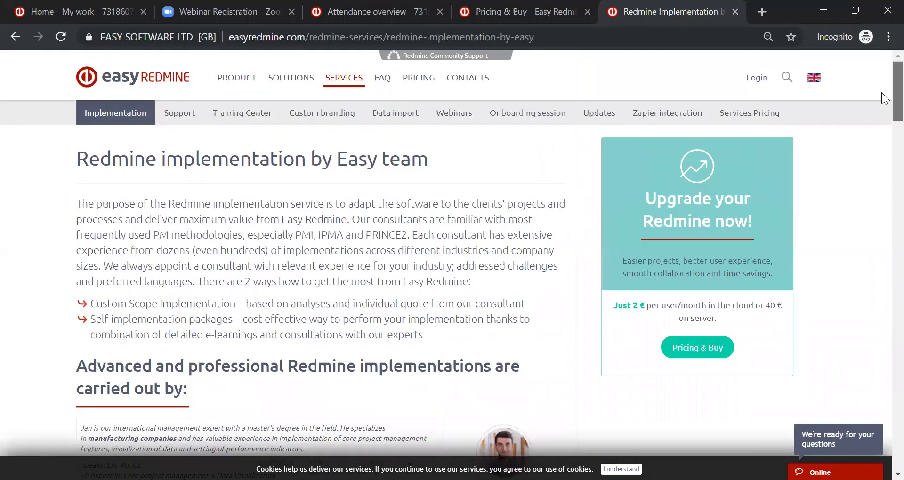